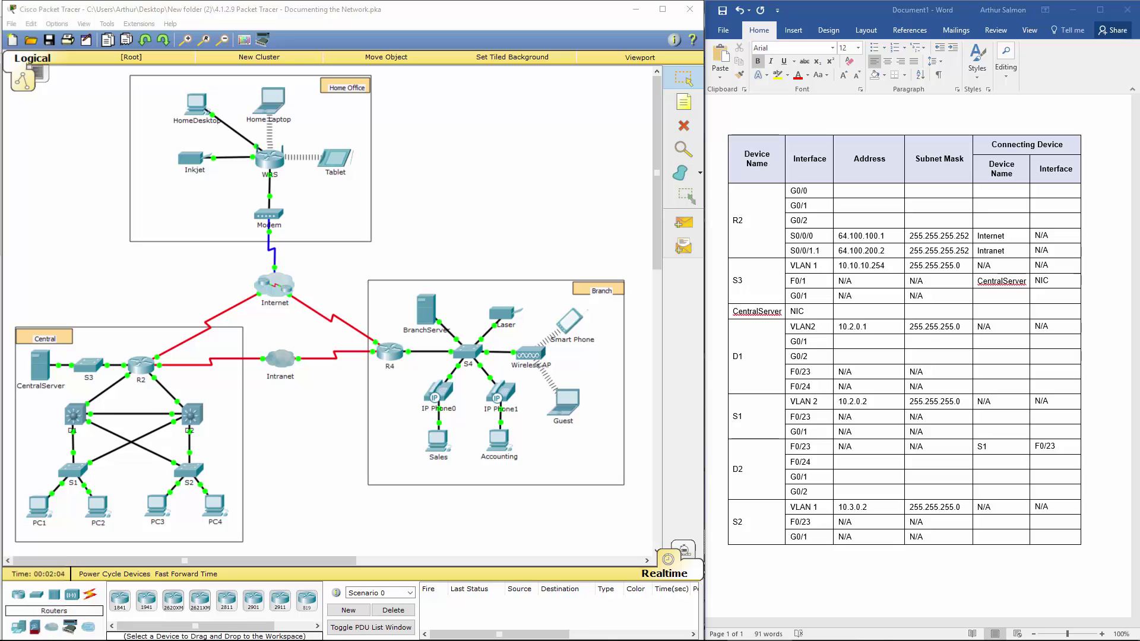
Step: Open router R2's device window from the Packet Tracer topology
left_click(869, 190)
left_click(936, 222, "shift")
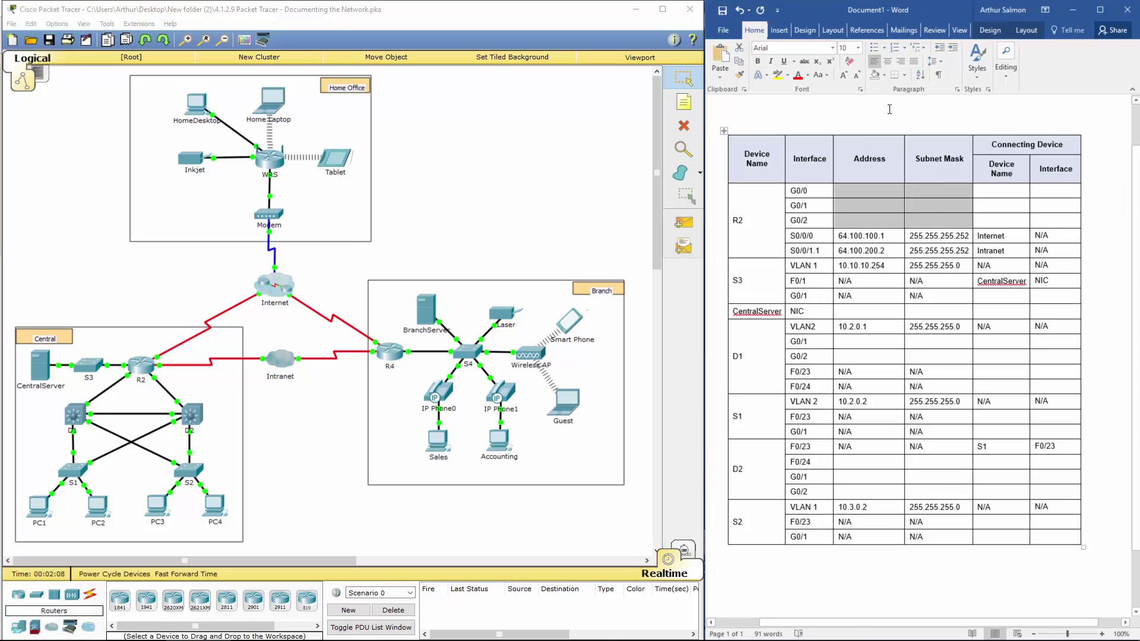
key("ctrl+Home")
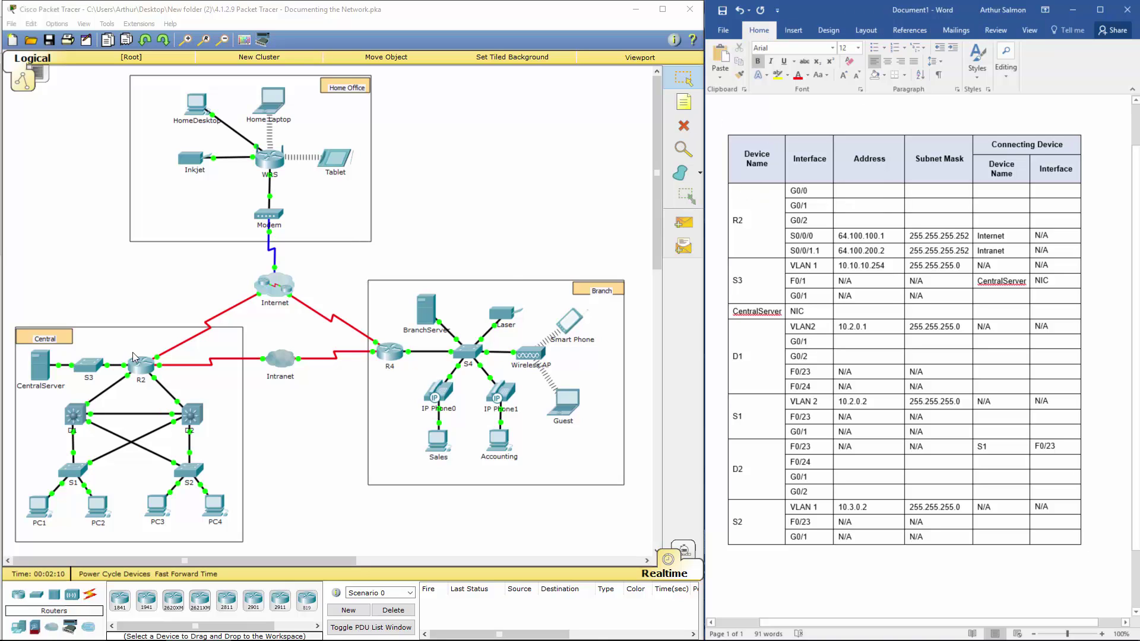
left_click(143, 362)
Step: Start R2's console session and enter privileged mode with enable
left_click(478, 189)
left_click_drag(552, 176, 382, 97)
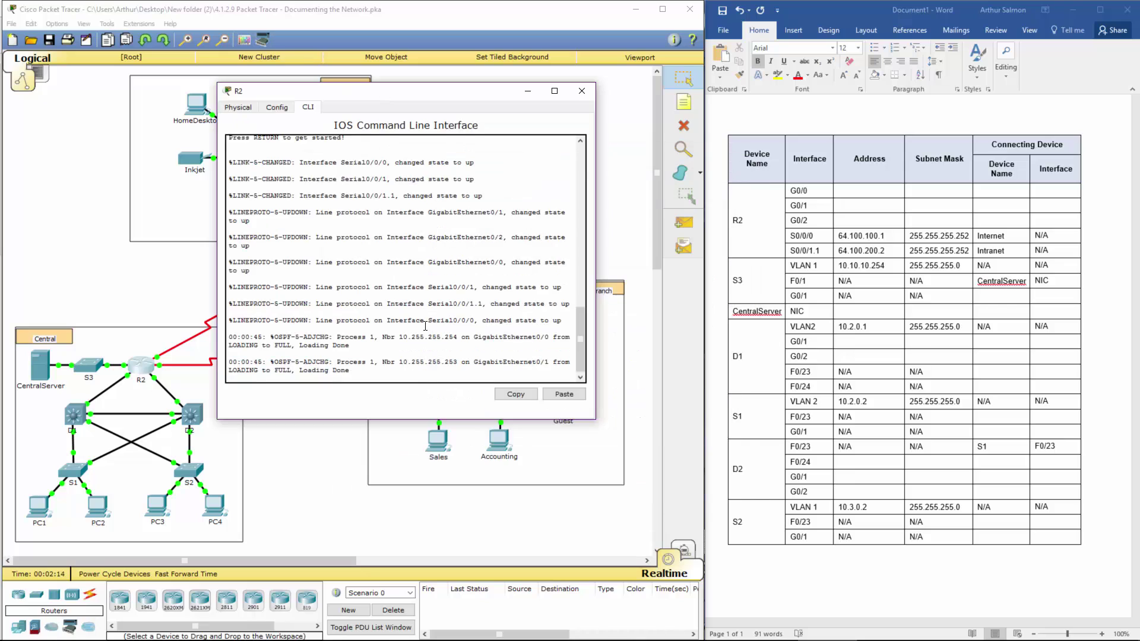
key("Return")
key("Return")
type("en")
key("Return")
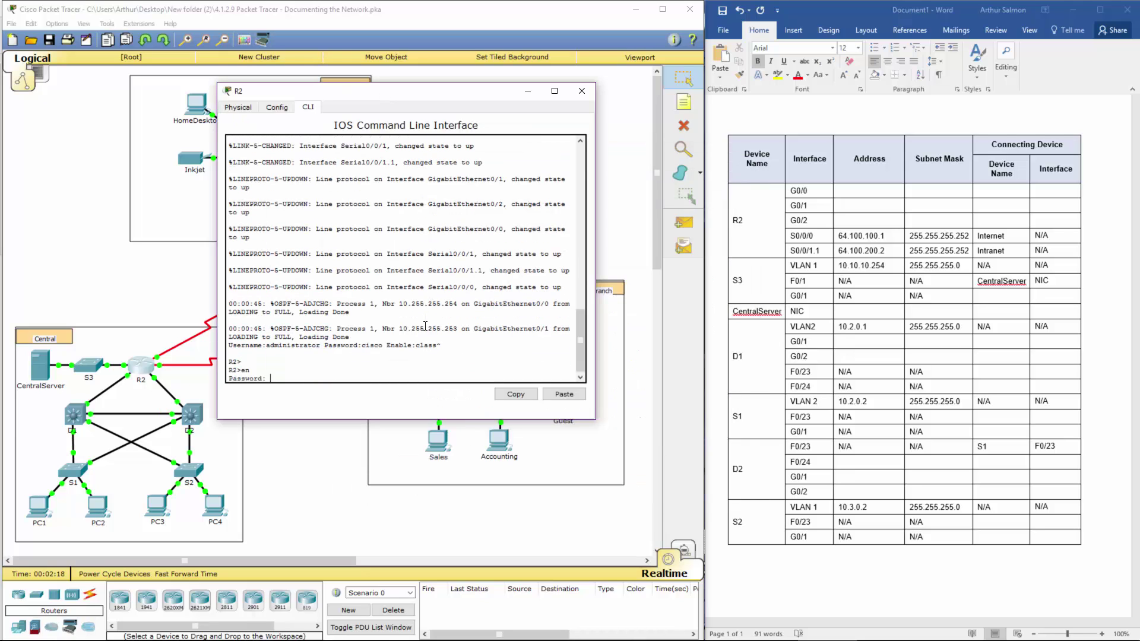
key("Return")
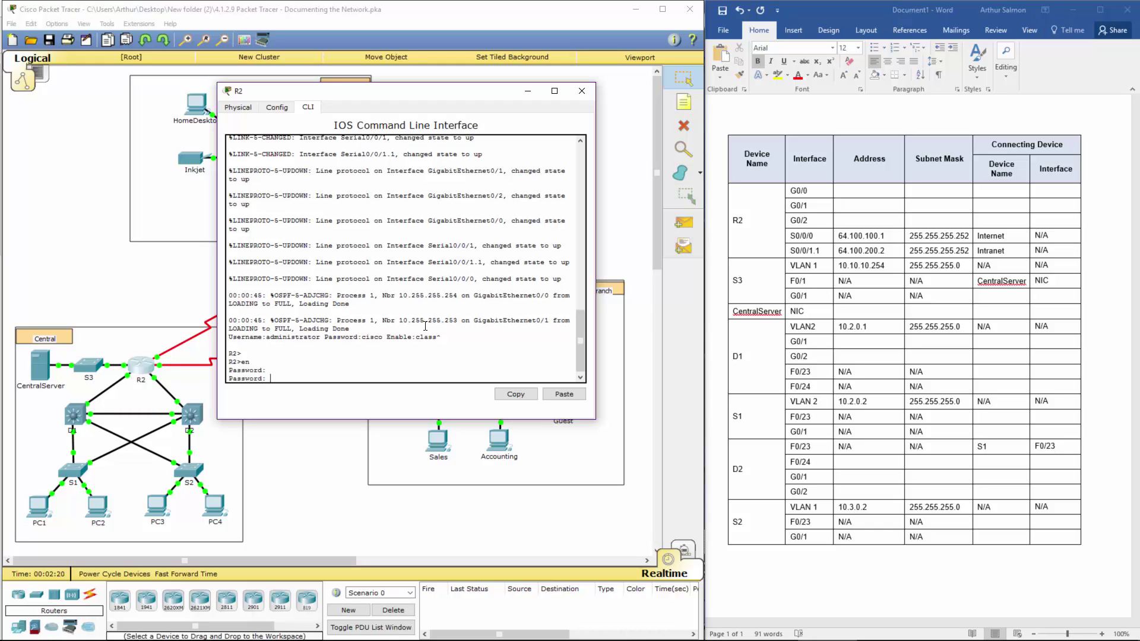
key("Return")
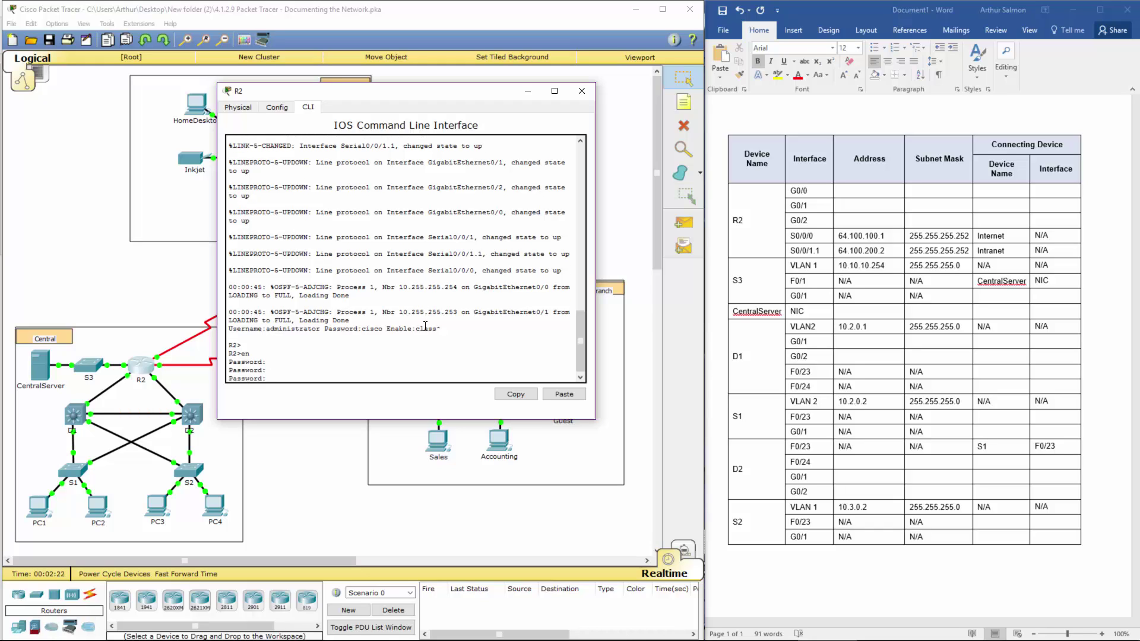
key("Return")
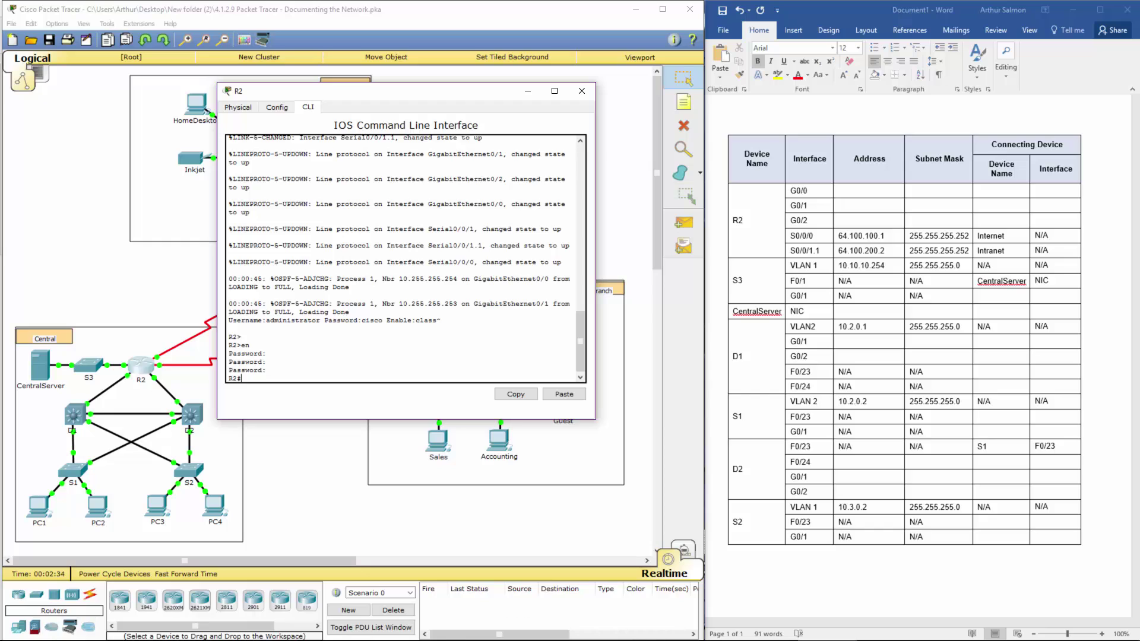
Step: Run show ip int brief on R2 to list its interface addresses
mouse_move(416, 629)
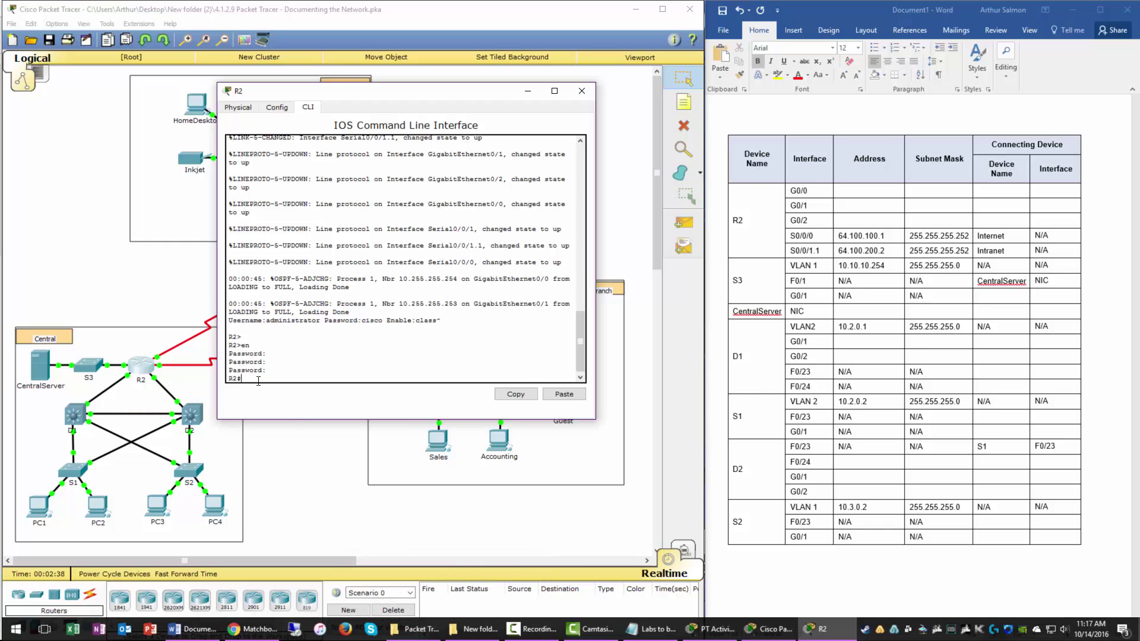
type("show")
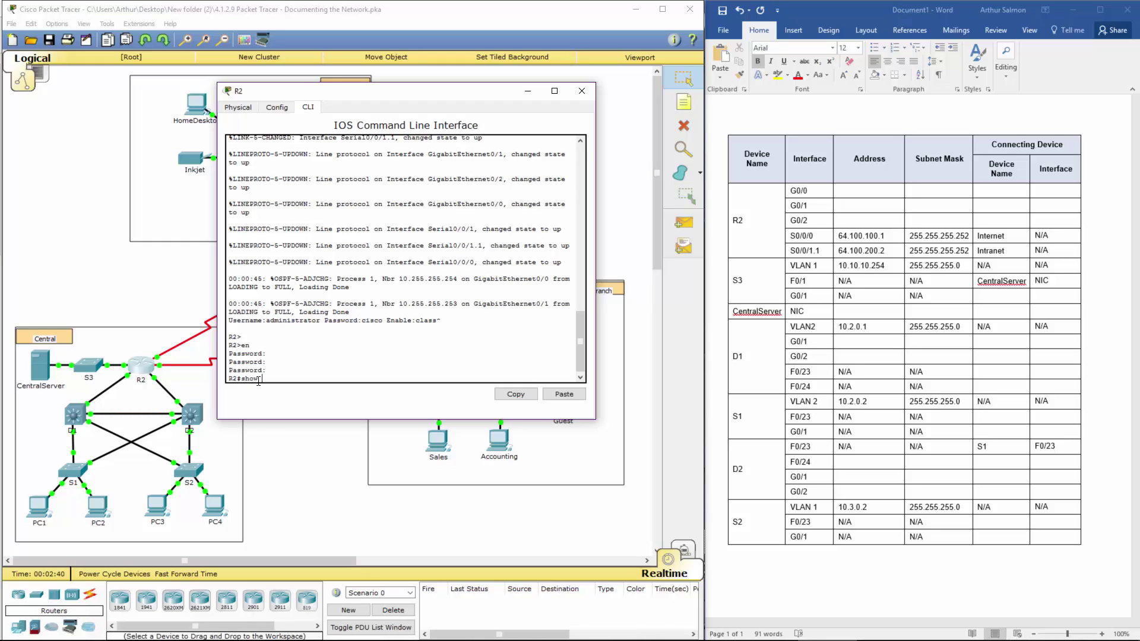
key("BackSpace")
key("Tab")
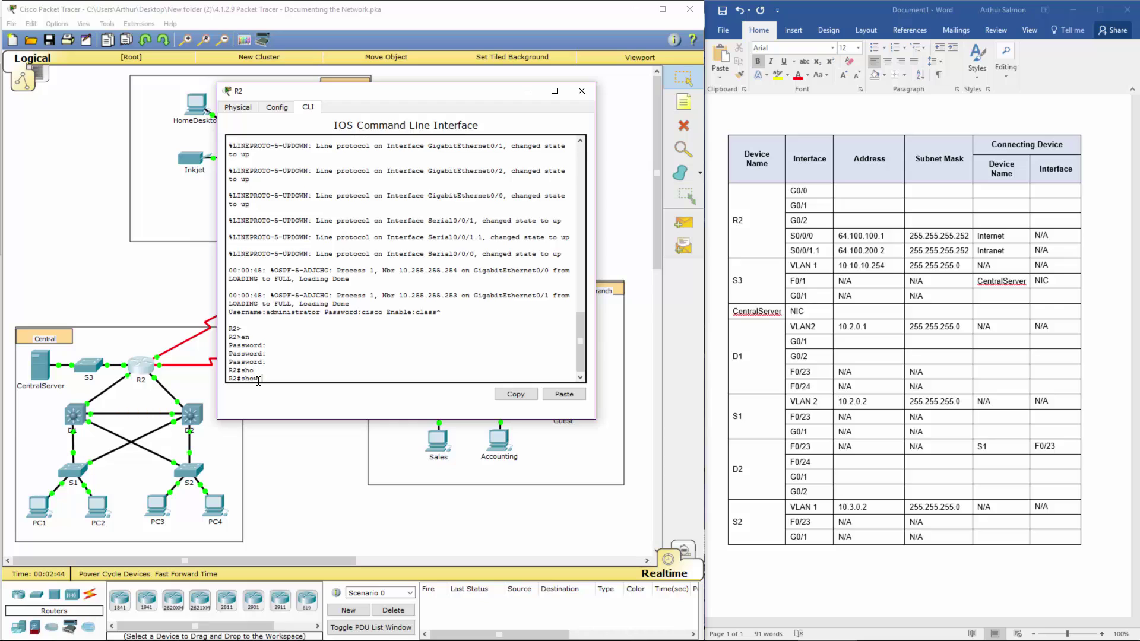
type("ip int brief")
key("Return")
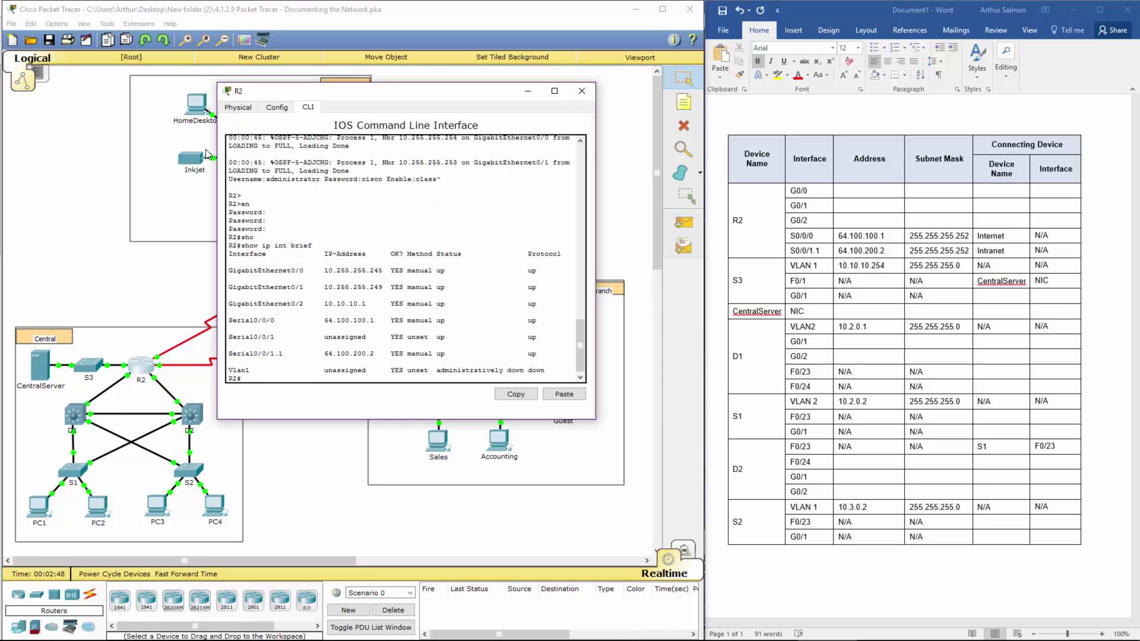
Step: Type 10.255.255.245, 10.255.255.249 and 10.10.10.1 into R2's G0/0–G0/2 Address cells
left_click(843, 190)
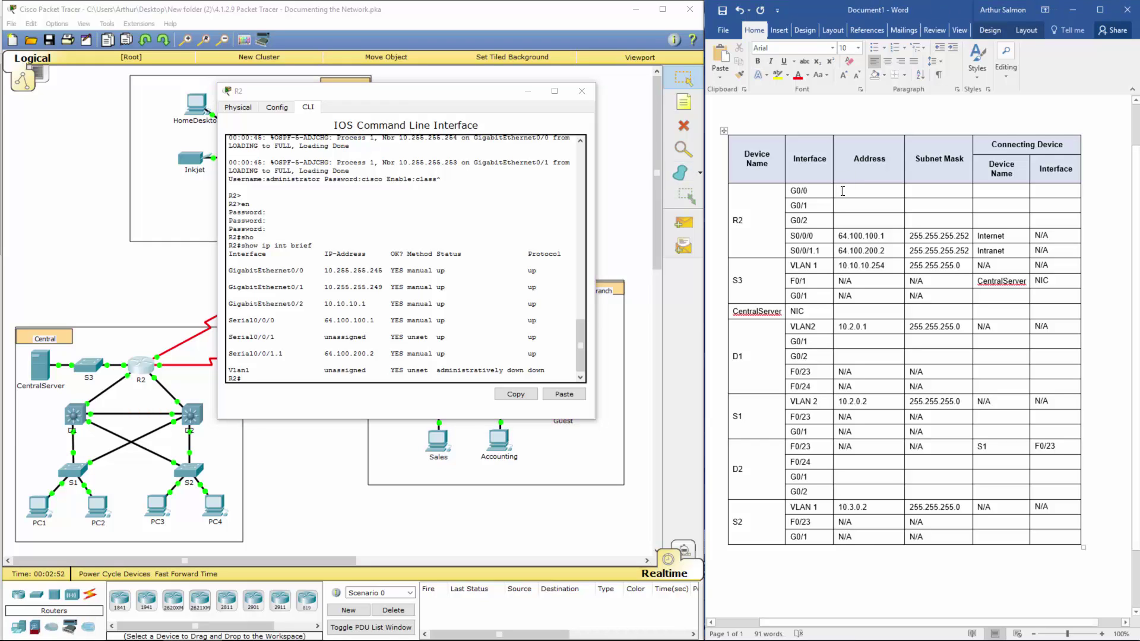
type("10.2")
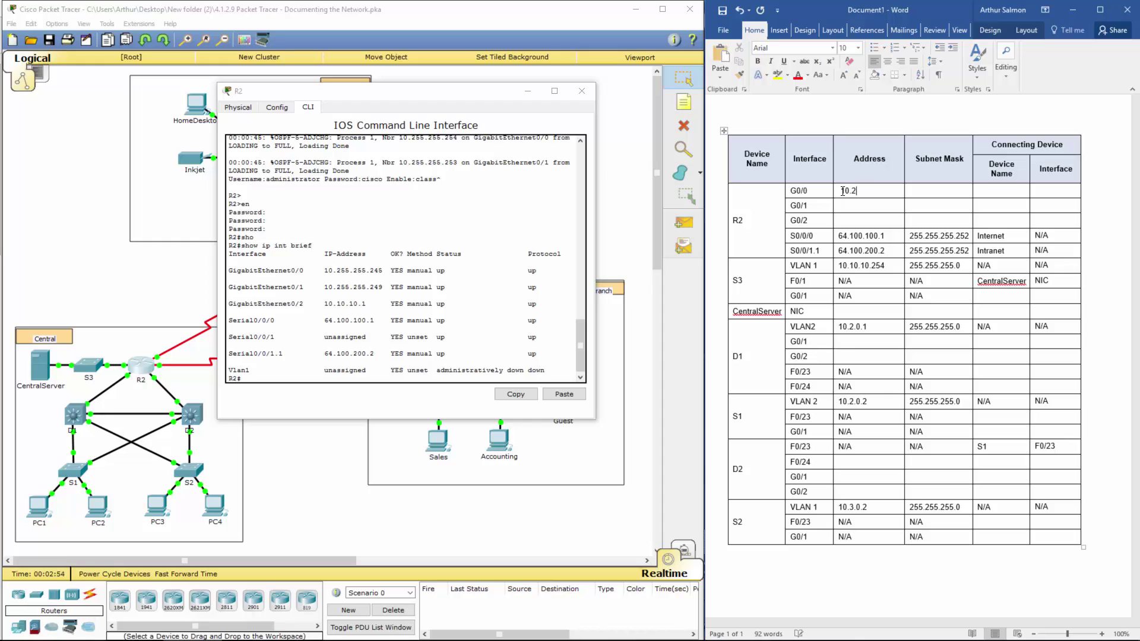
type("55.255.2")
type("45")
type("10.255.255.")
type("249")
type("10.10.10")
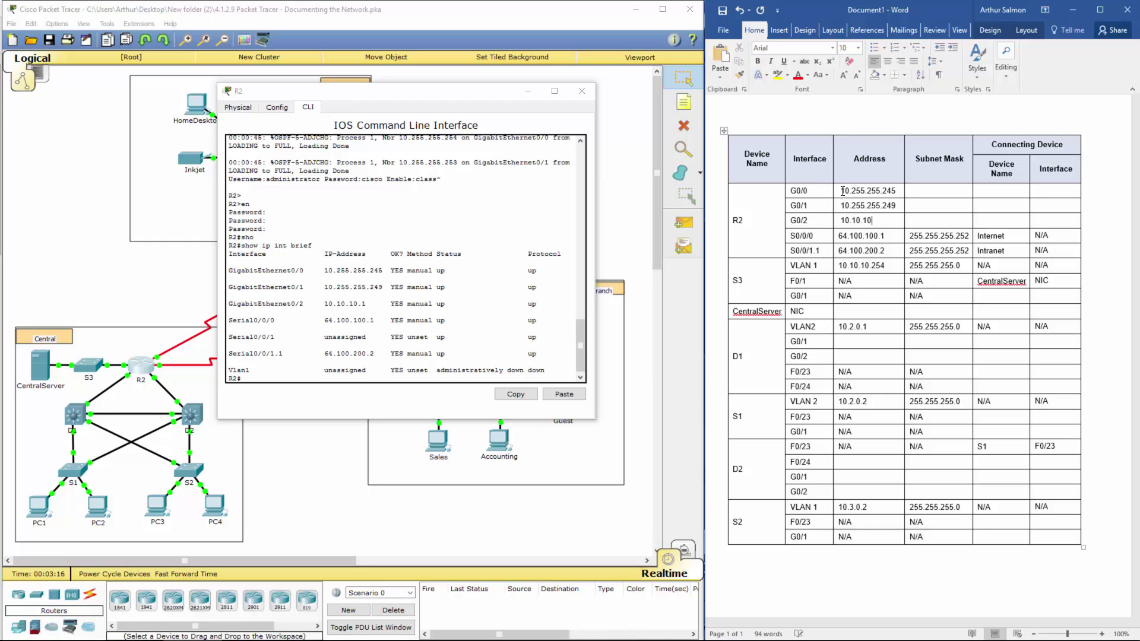
type(".1")
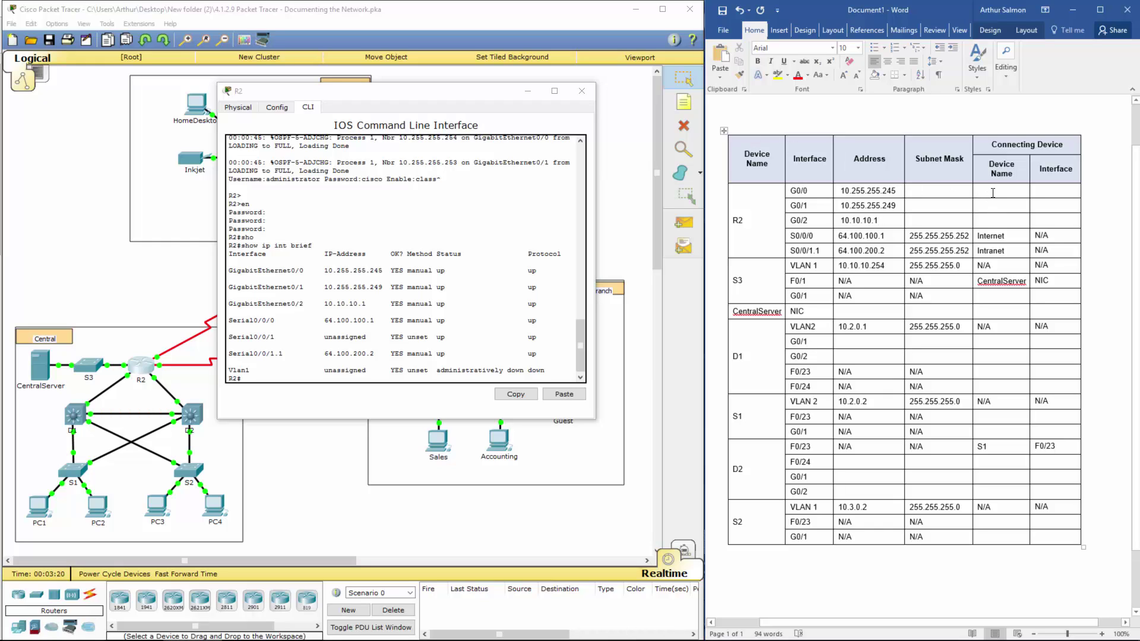
mouse_move(989, 197)
left_mouse_down()
mouse_move(1044, 220)
mouse_move(1027, 214)
left_mouse_up()
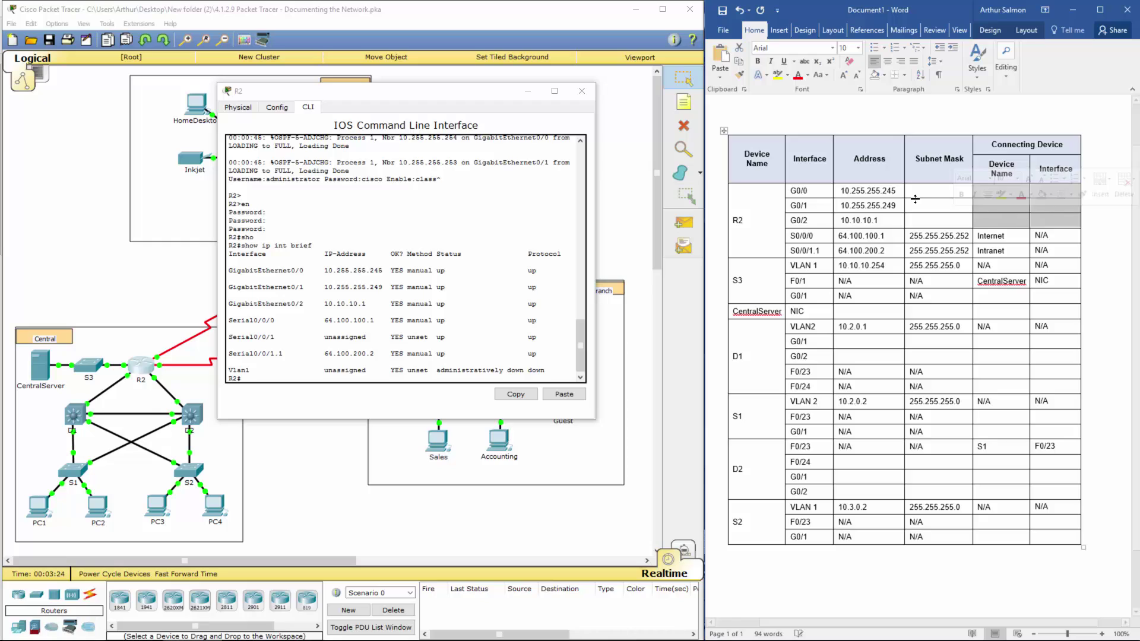
left_click(942, 201)
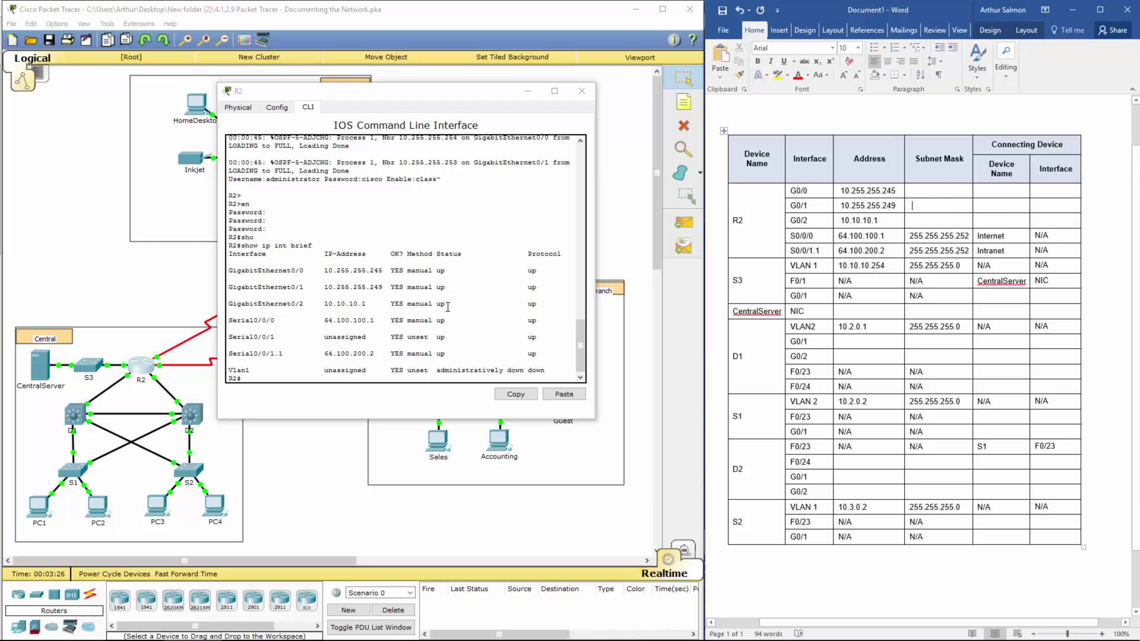
left_click(384, 364)
key("Return")
key("Return")
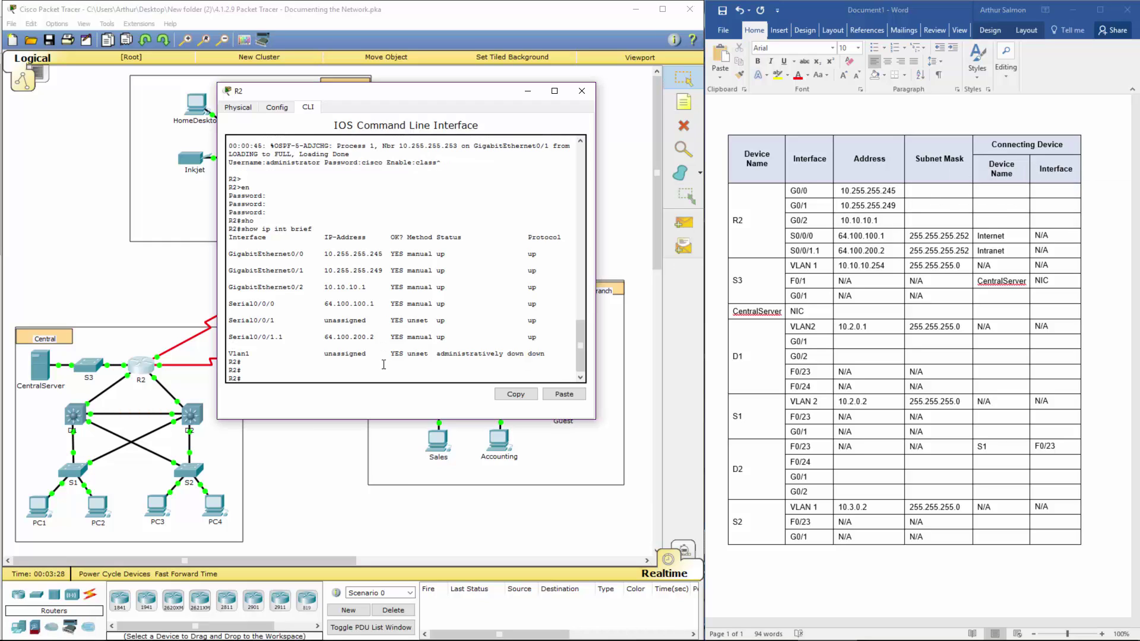
Step: Show R2's G0/0 interface details and highlight its address and /30 prefix
type("show inter")
key("Tab")
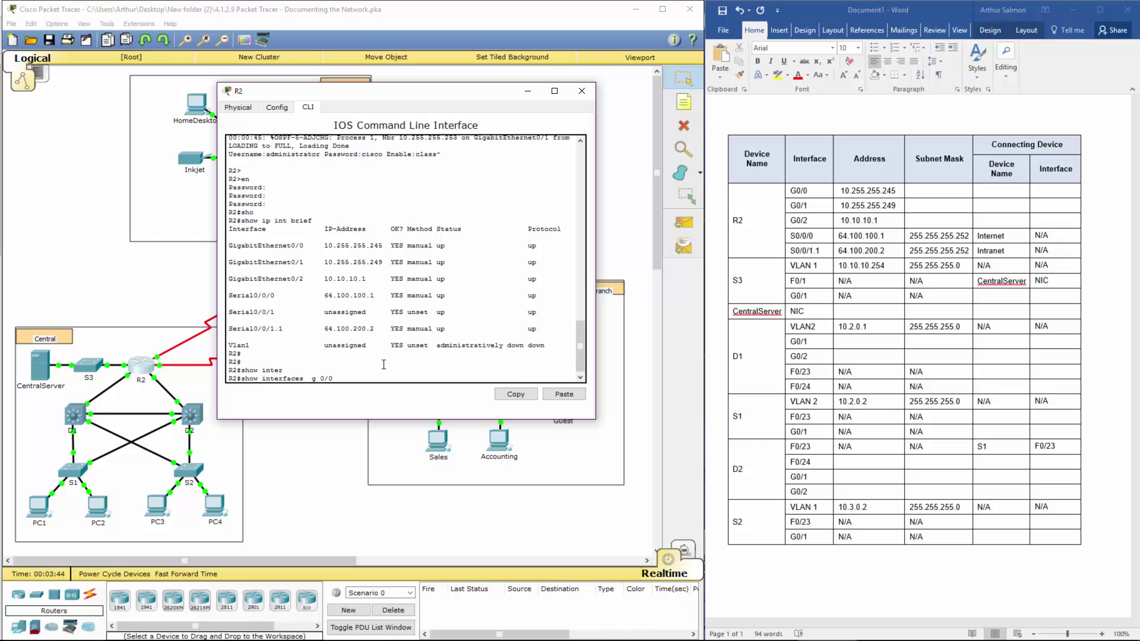
key("Return")
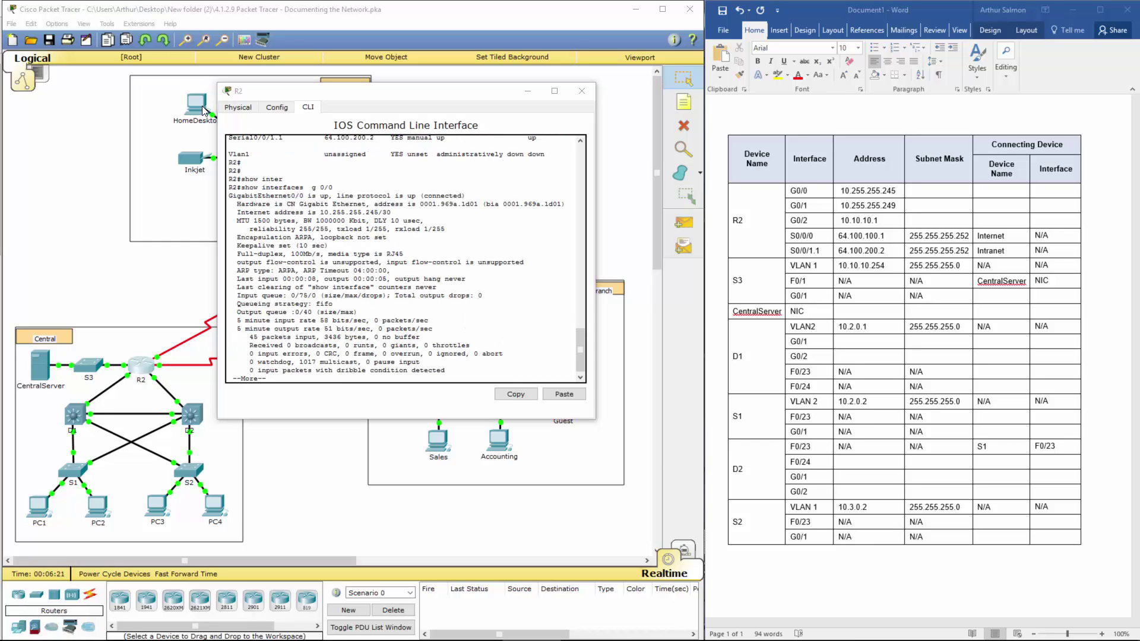
left_click_drag(259, 188, 339, 188)
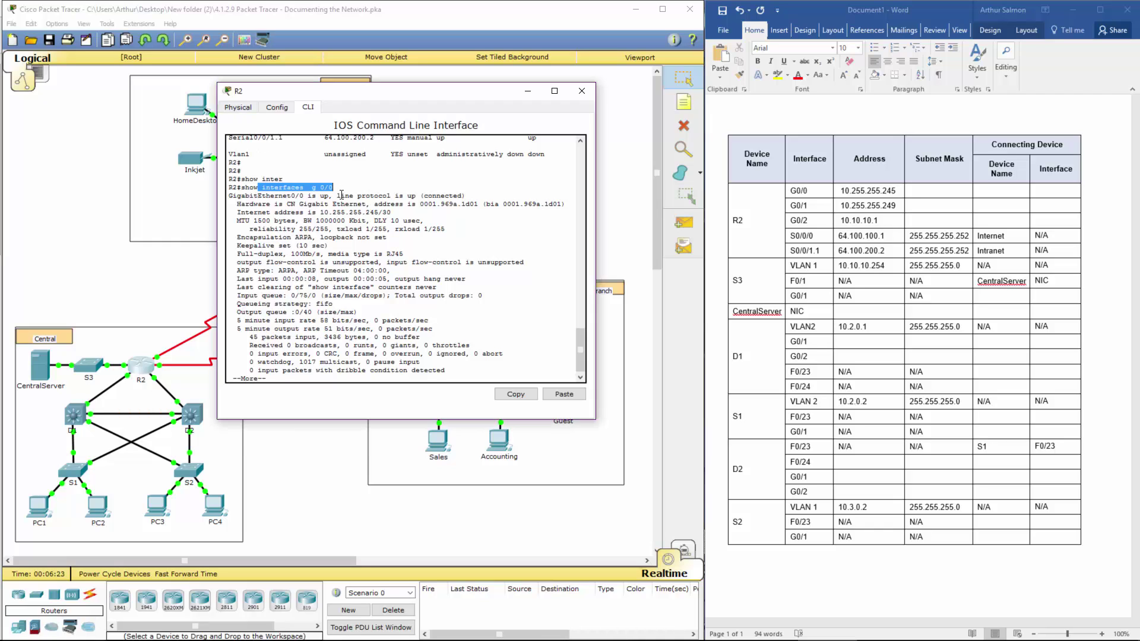
left_click_drag(253, 212, 391, 213)
Step: Enter /30 in the G0/0 Subnet Mask cell and recall the show command
left_click(937, 190)
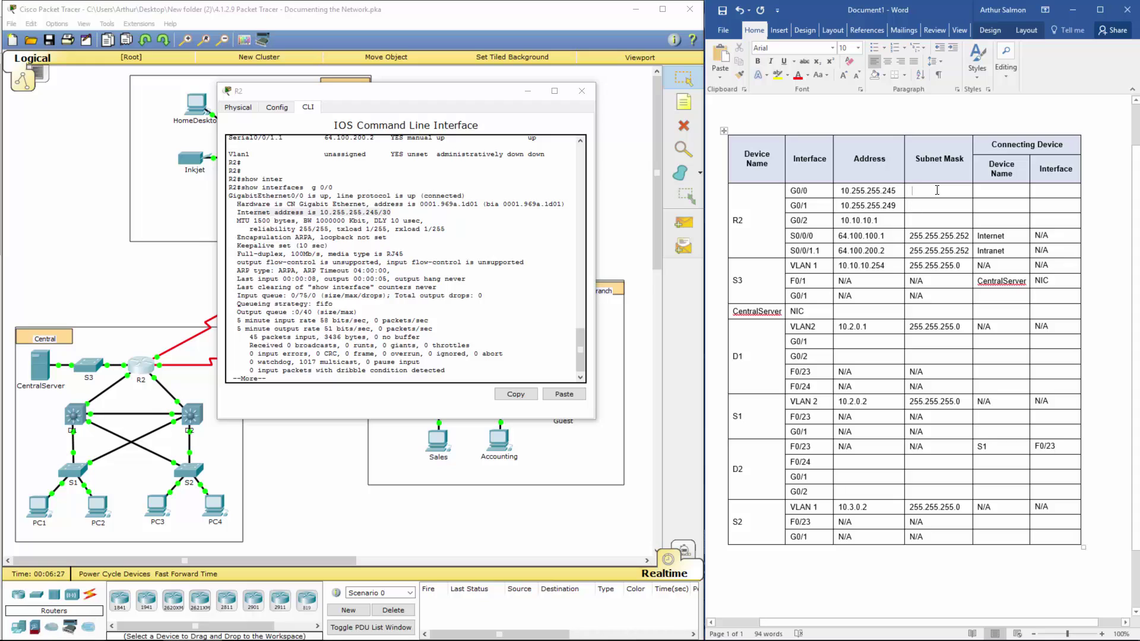
type("/30")
left_click(438, 334)
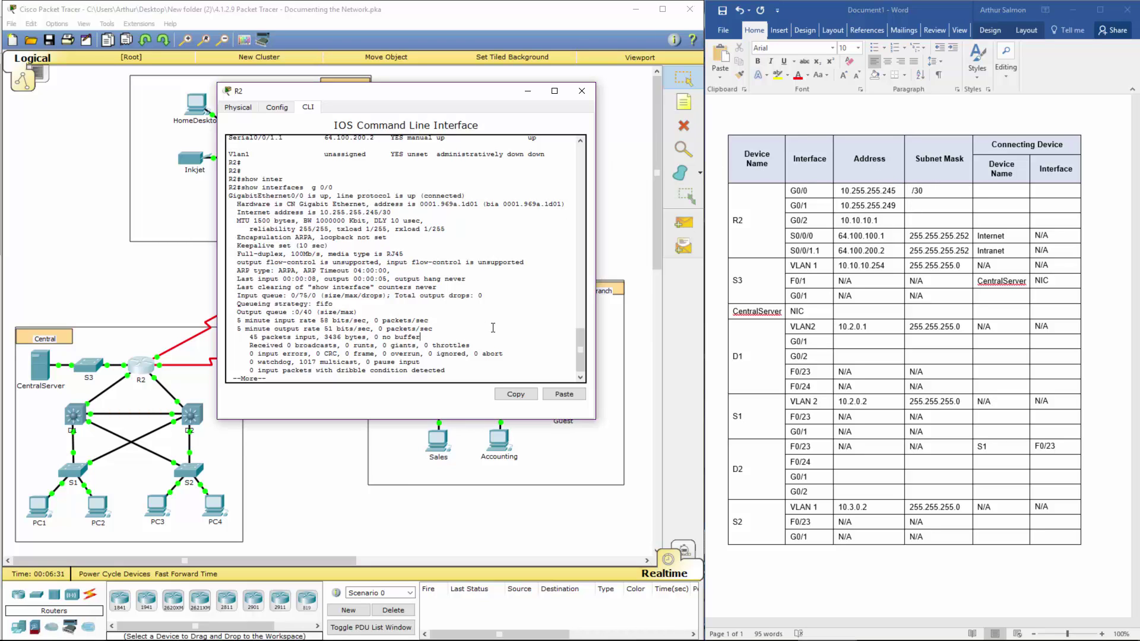
key("space")
key("Up")
Step: Show R2's G0/1 details and record its /30 mask in the table
key("Return")
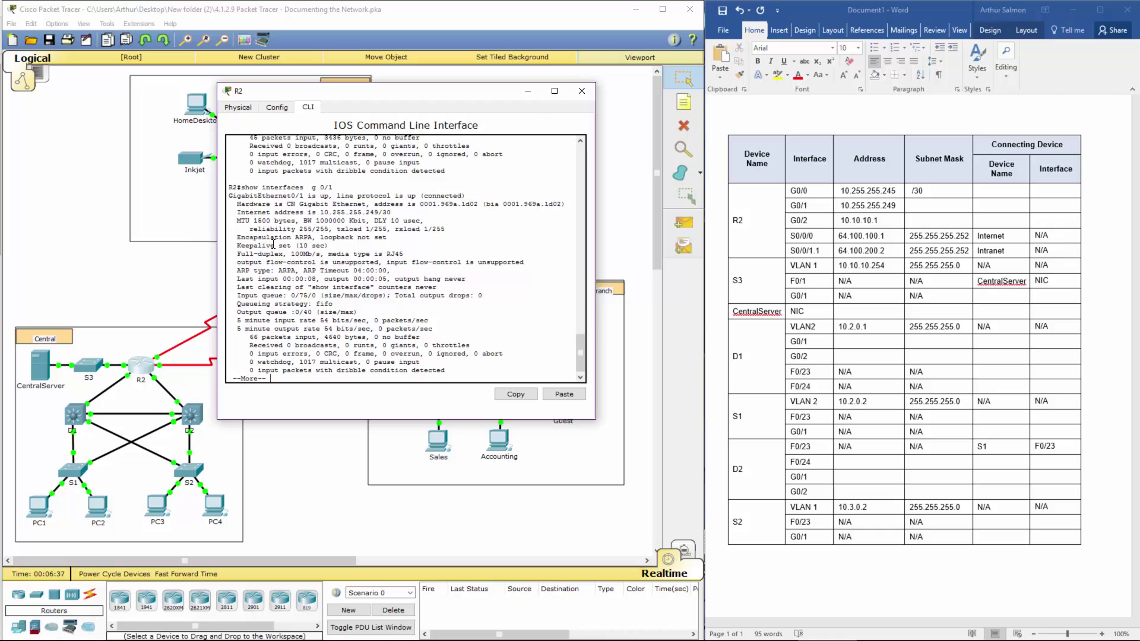
left_click_drag(315, 211, 392, 212)
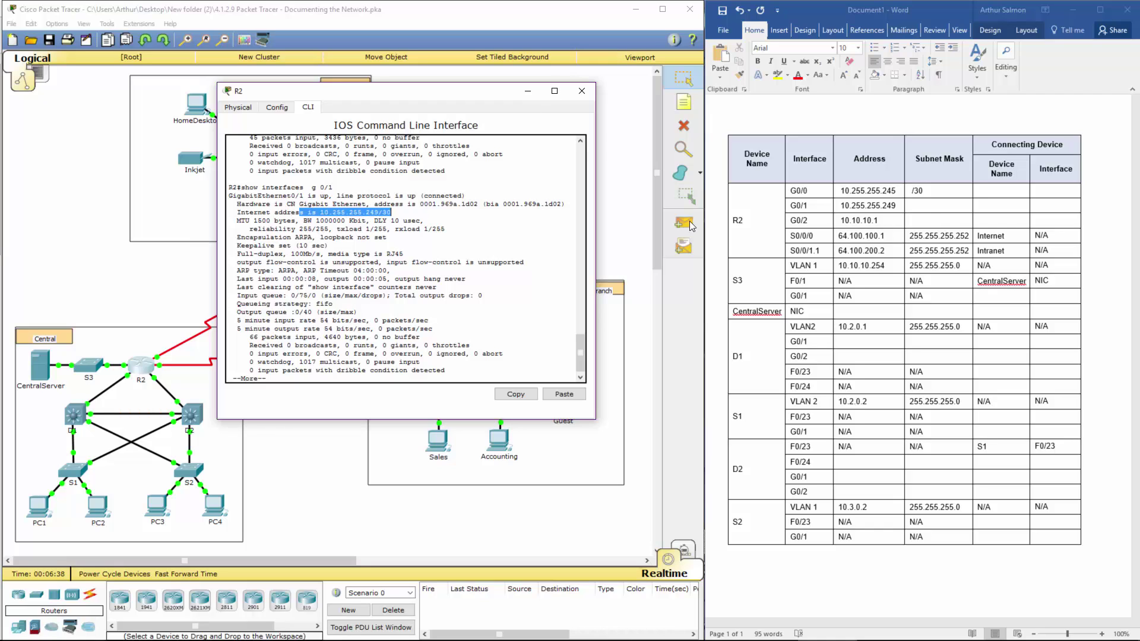
left_click(922, 207)
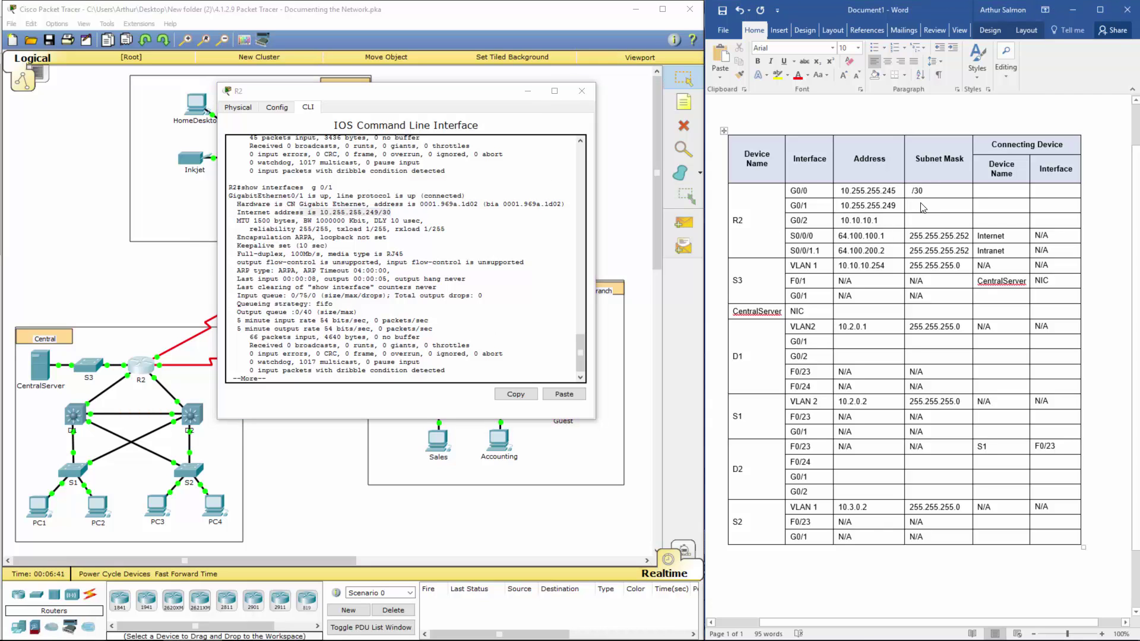
type("/30")
Step: Show R2's G0/2 details and record its /24 mask in the table
left_click(296, 373)
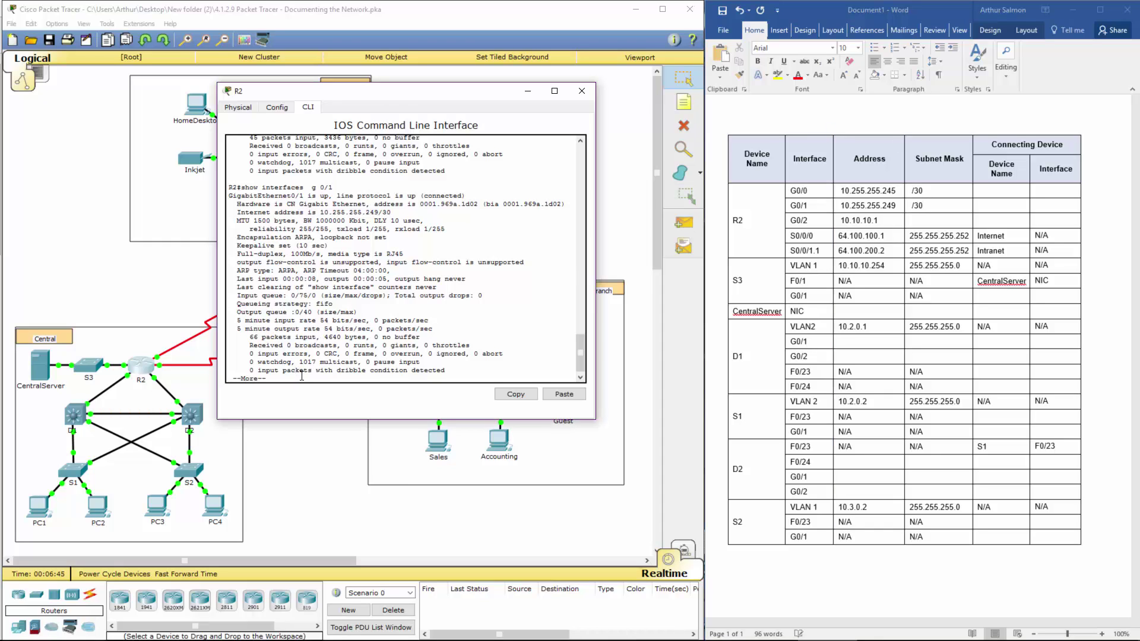
key("q")
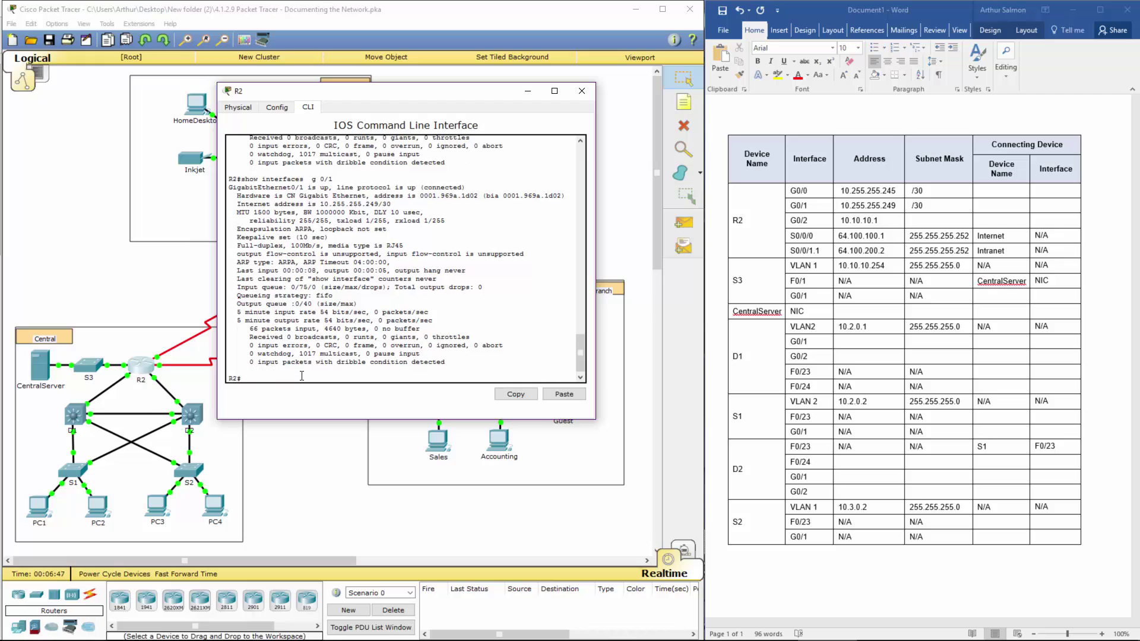
key("Up")
key("Return")
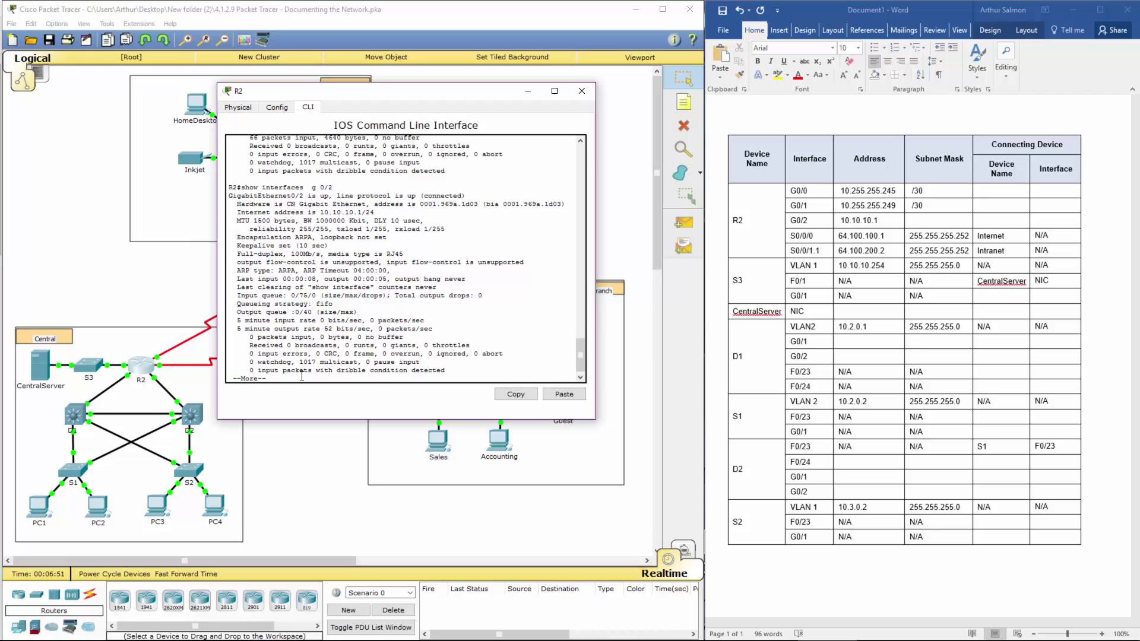
left_click_drag(345, 212, 374, 212)
left_click(916, 221)
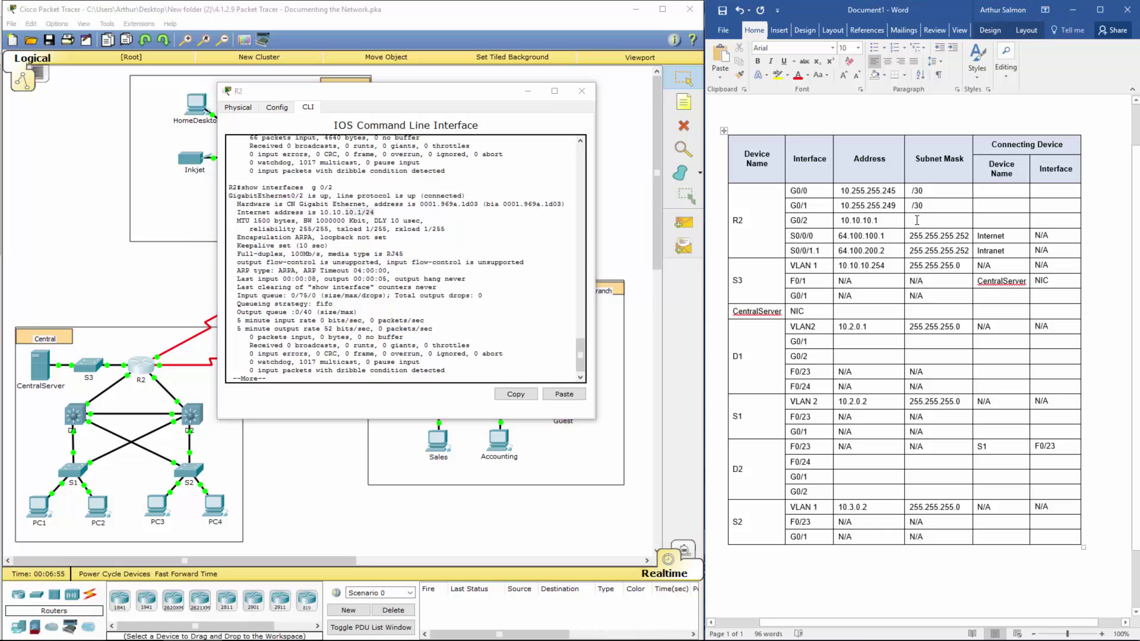
type("/24")
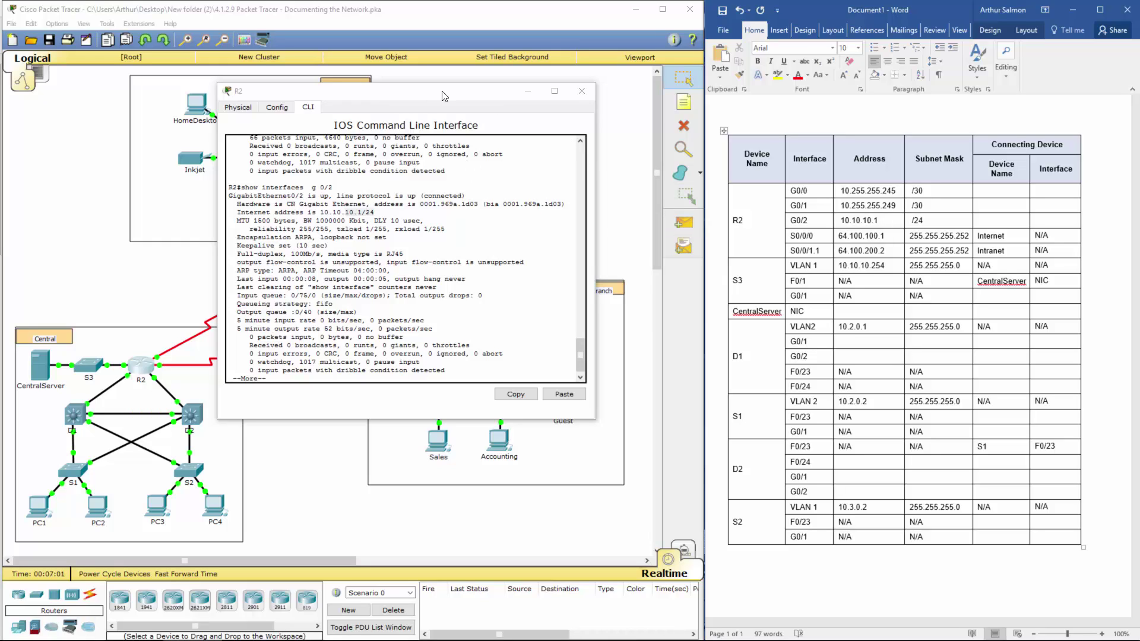
left_click(574, 98)
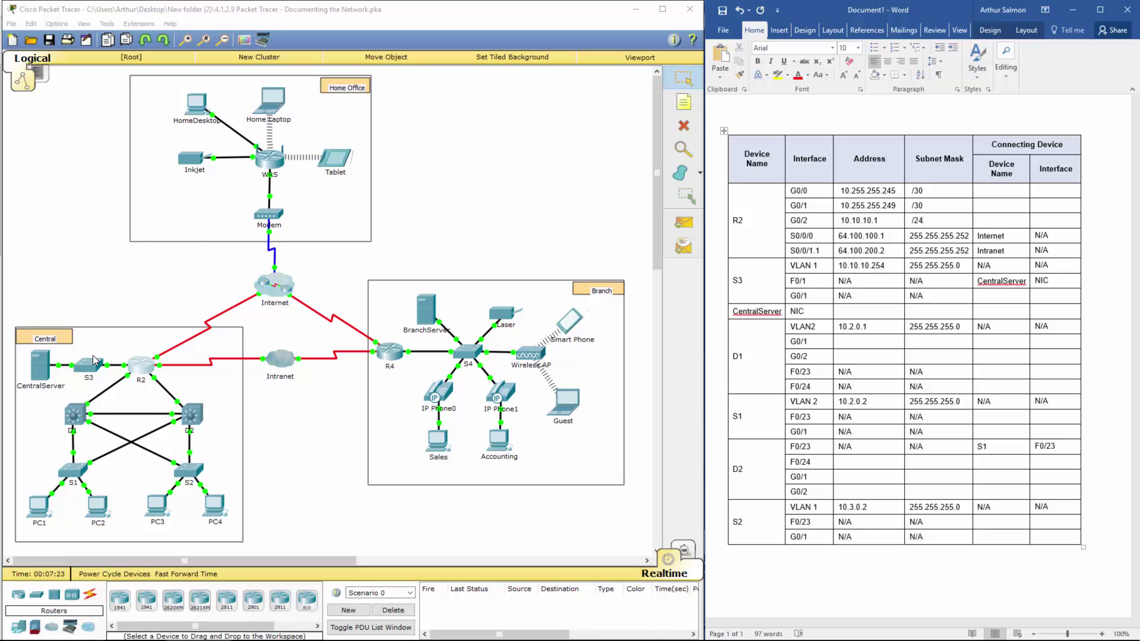
left_click(42, 369)
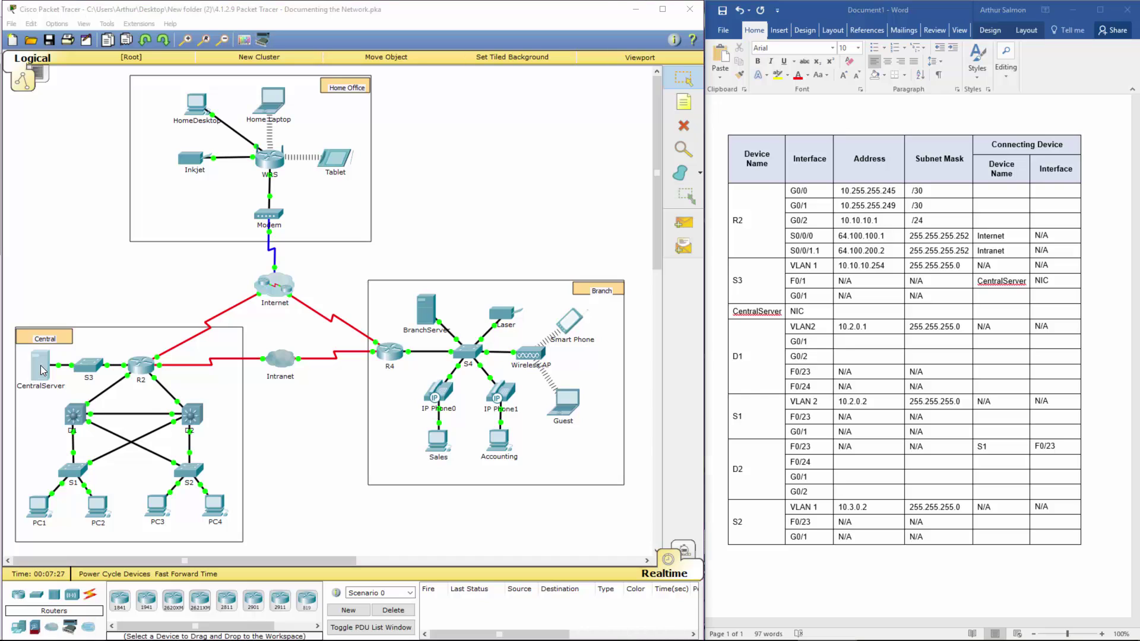
left_click(529, 187)
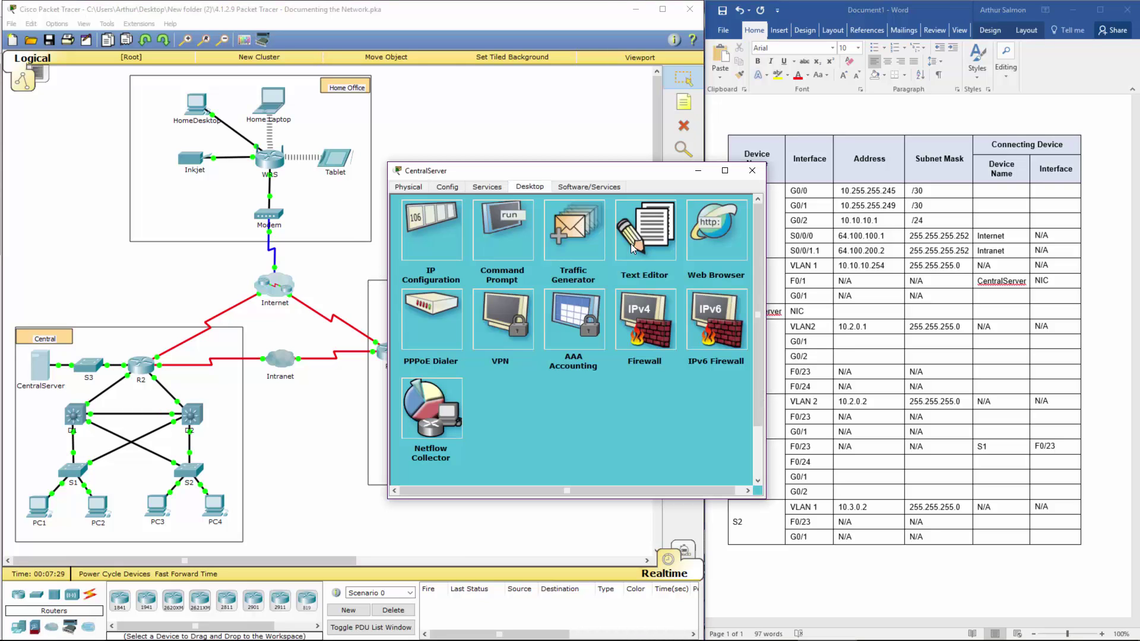
left_click(493, 229)
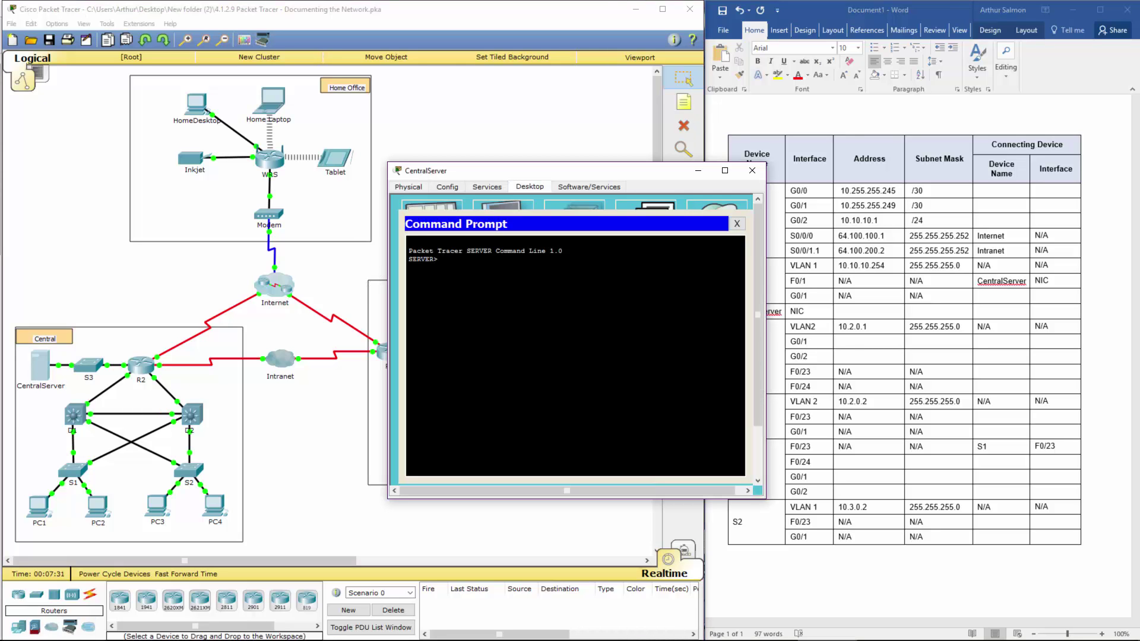
type("ipconfig")
key("Return")
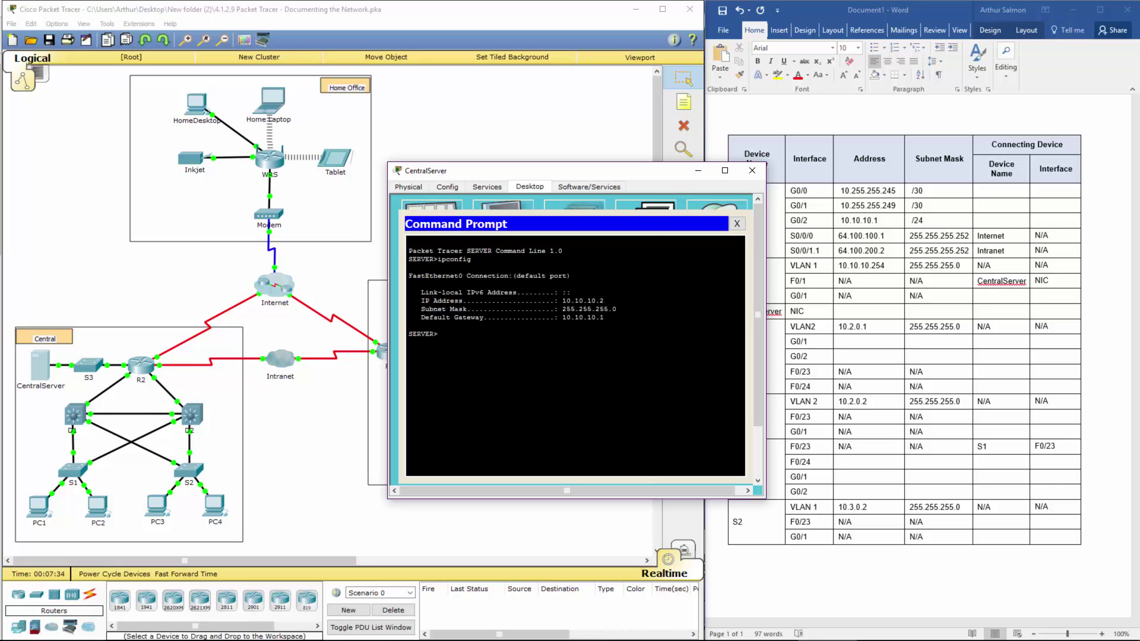
Step: Enter CentralServer as the connecting device name for R2's G0/2 row
left_click(753, 172)
left_click(988, 221)
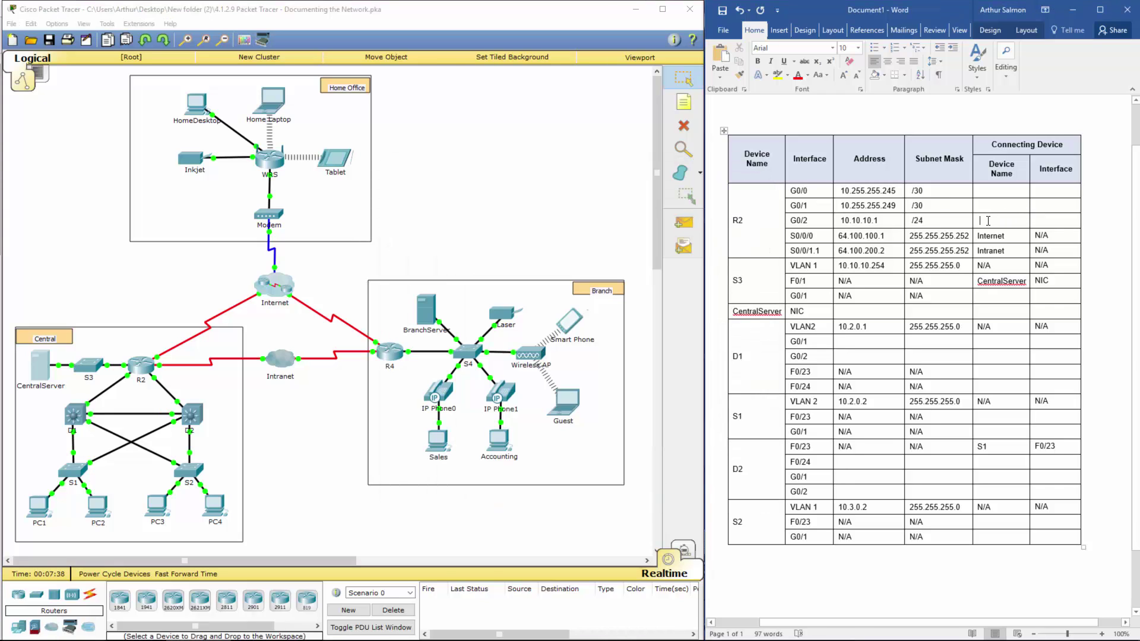
type("Centr")
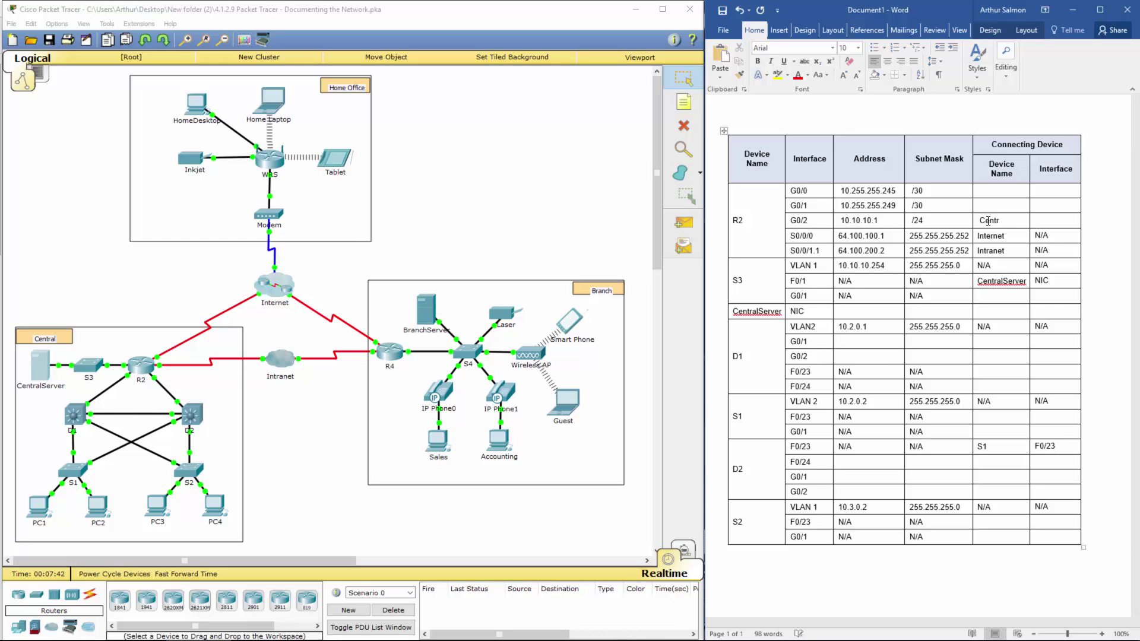
type("alServer")
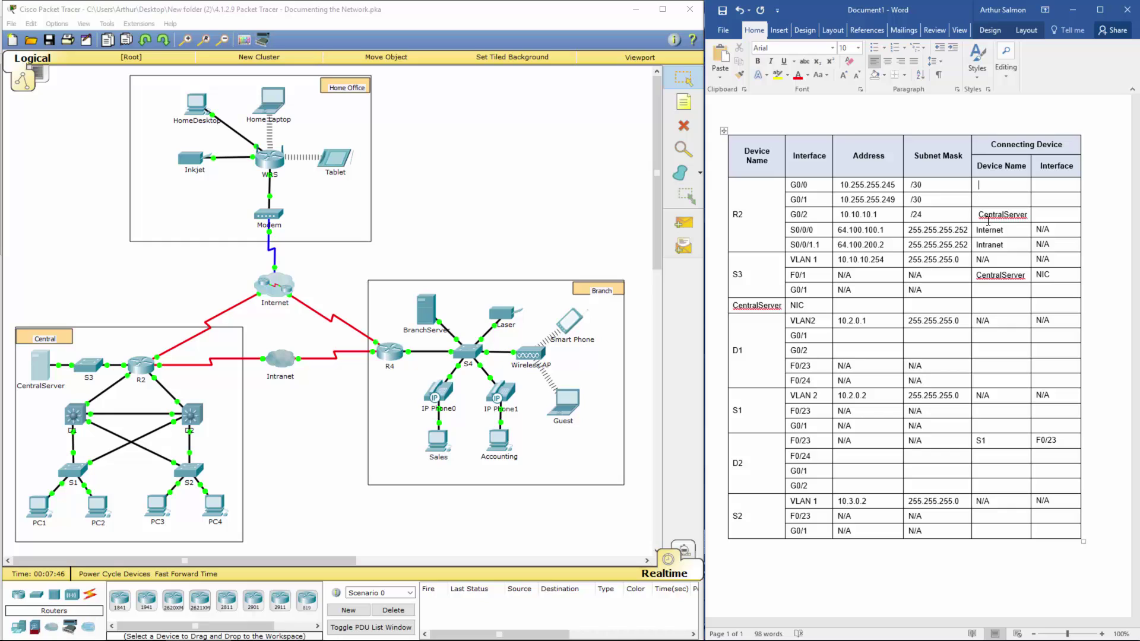
Step: Open D1's CLI, log in with its password and enter enable mode
left_click(76, 413)
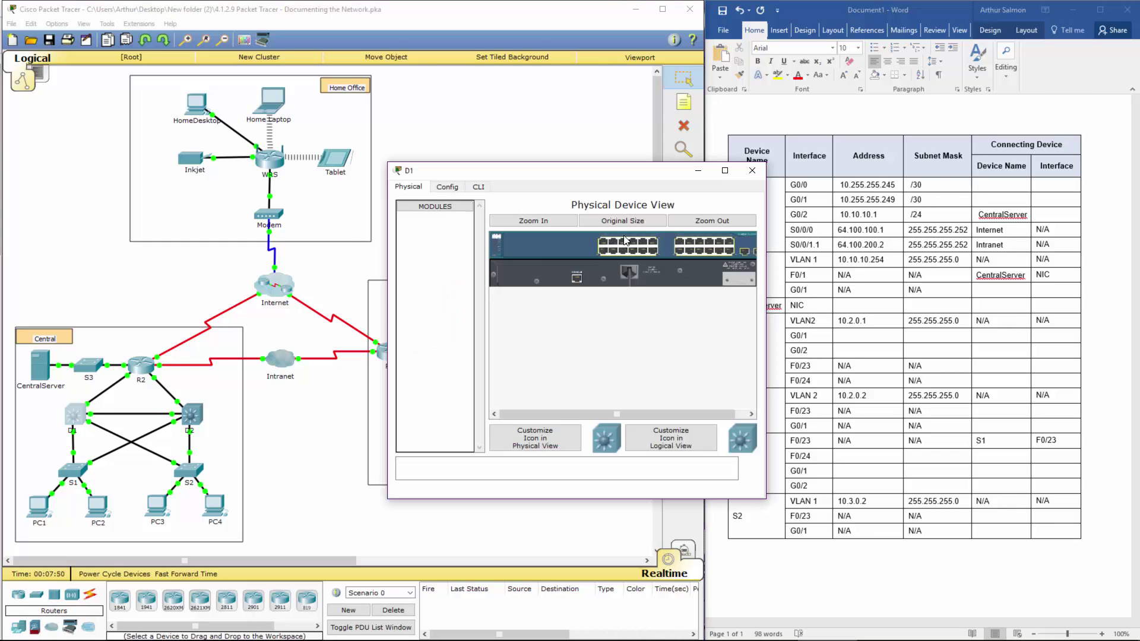
left_click(478, 187)
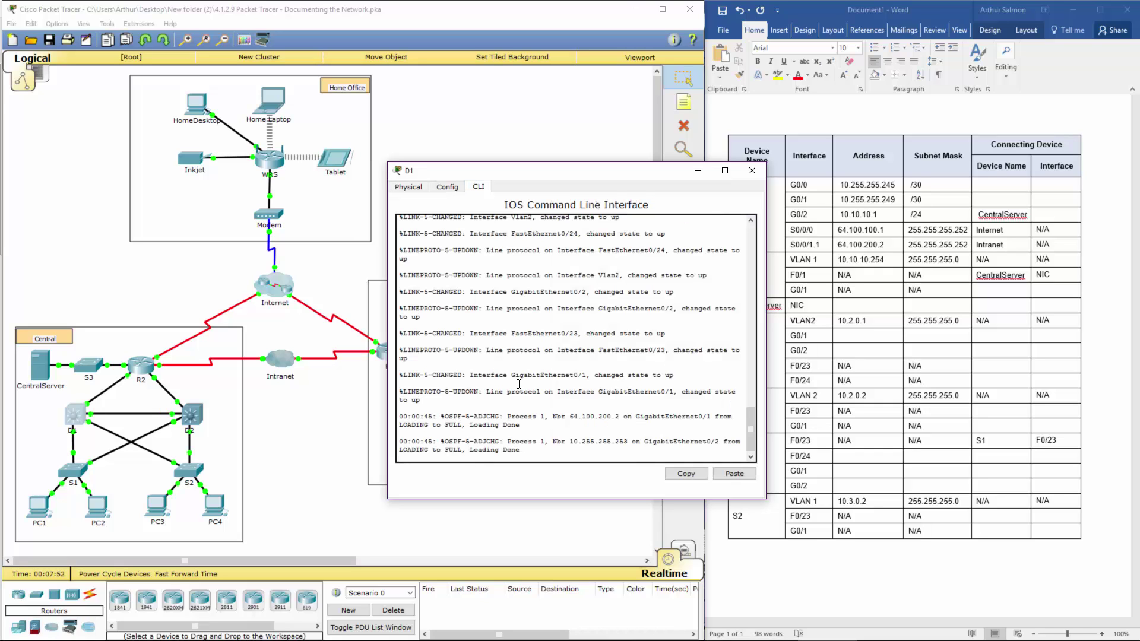
key("Return")
key("Return")
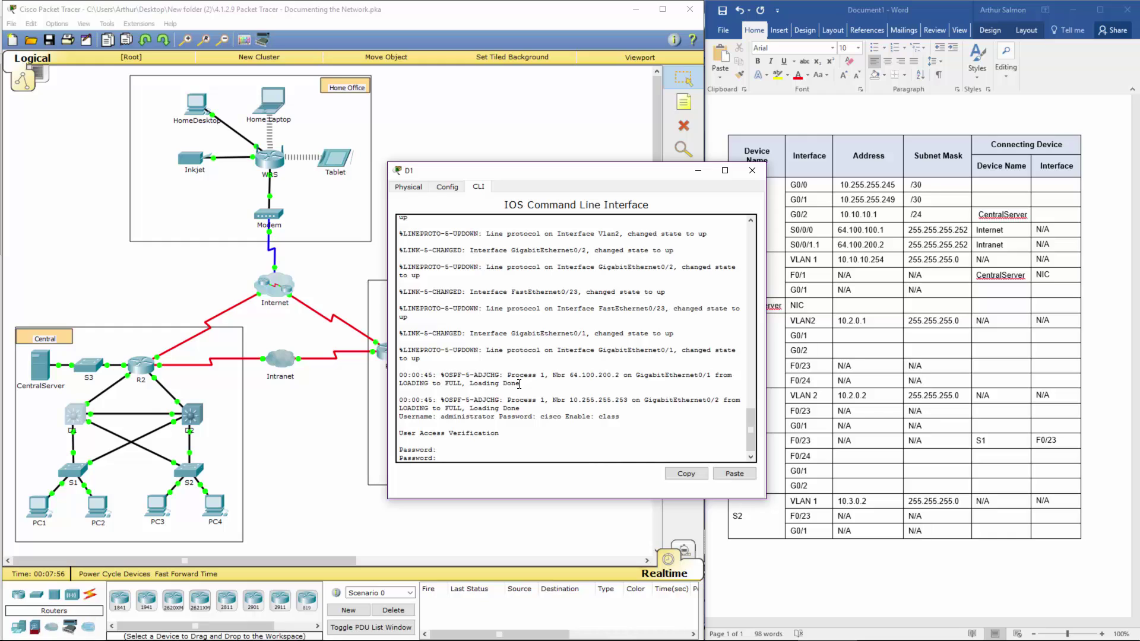
type("cisco")
key("Return")
type("en")
key("Return")
type("class")
key("Return")
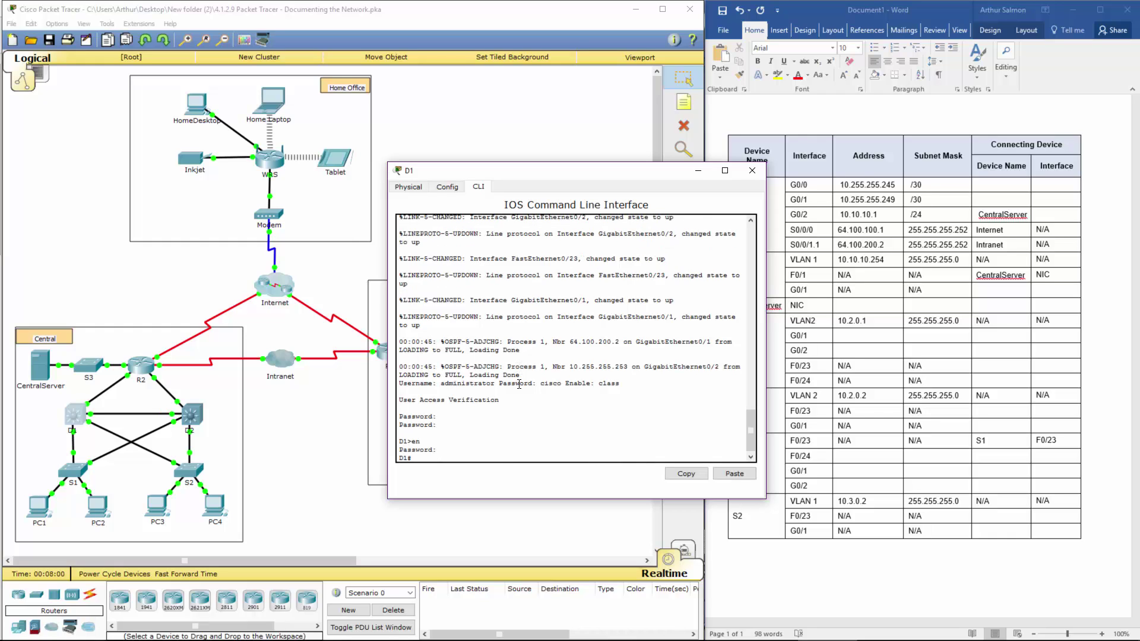
Step: Run show ip int brief on D1 and highlight G0/1 at 10.255.255.246
type("show ip int brief")
key("Return")
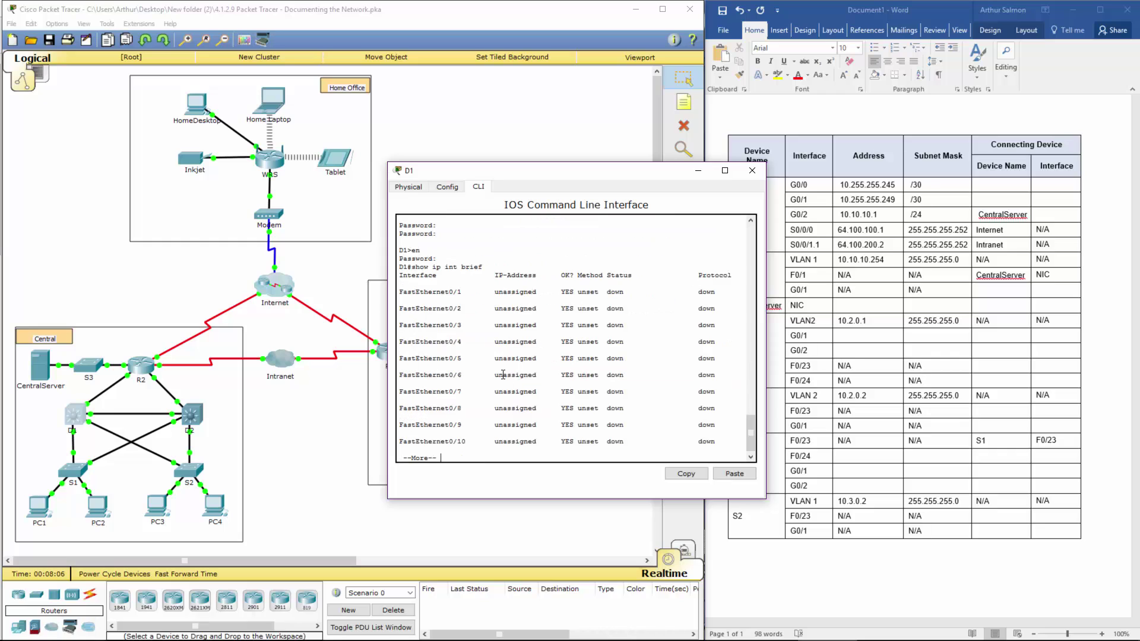
key("space")
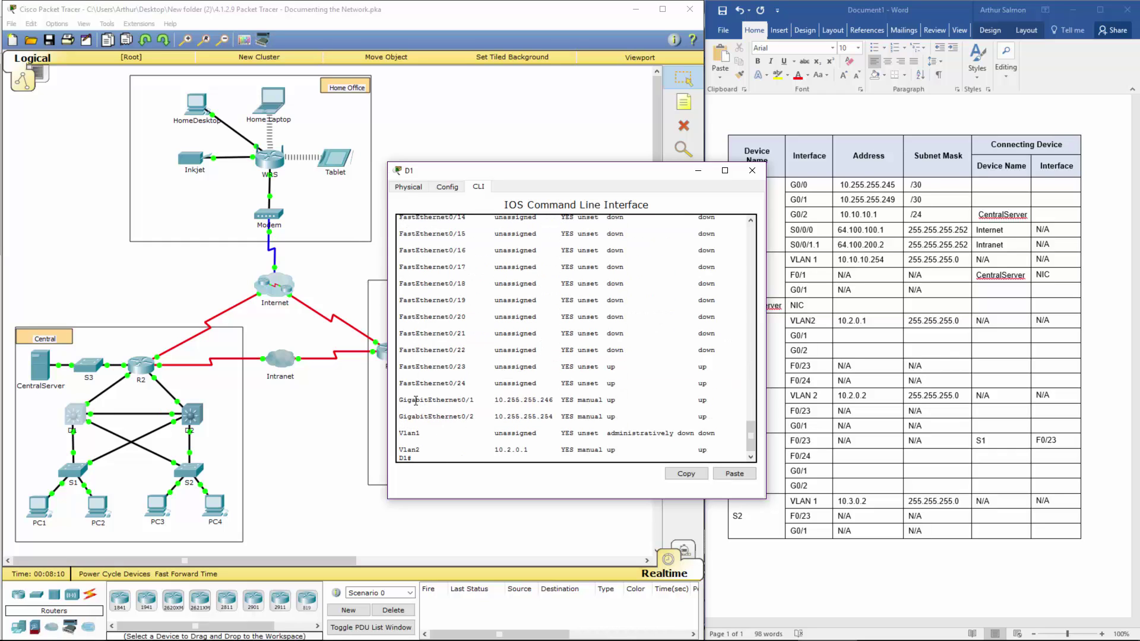
left_click_drag(416, 400, 551, 399)
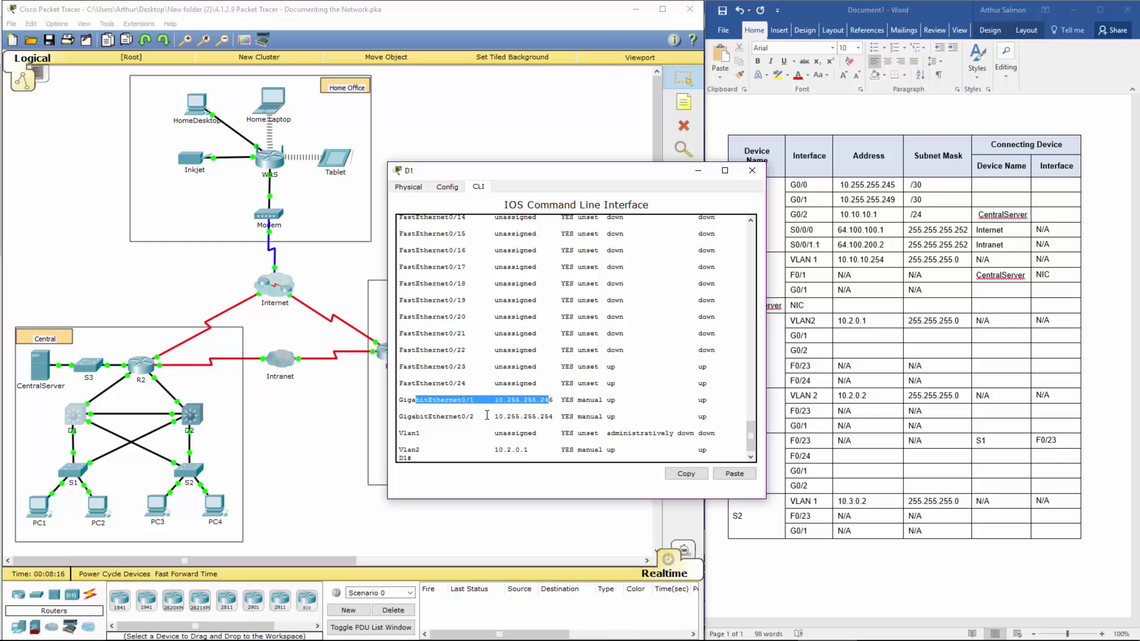
left_click(506, 408)
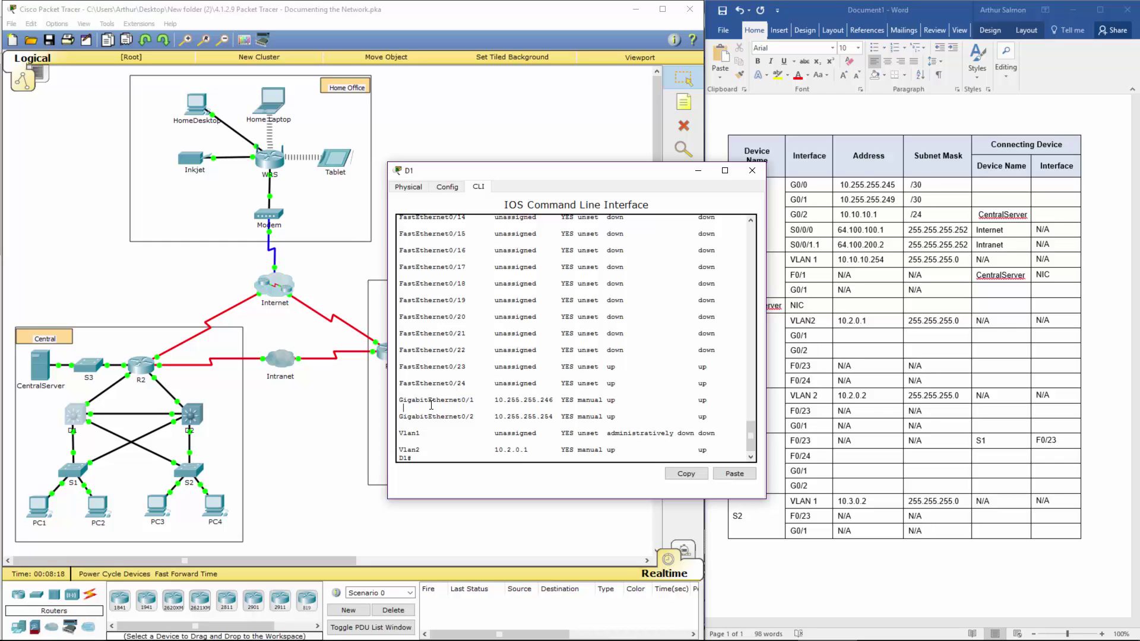
left_click_drag(428, 401, 557, 398)
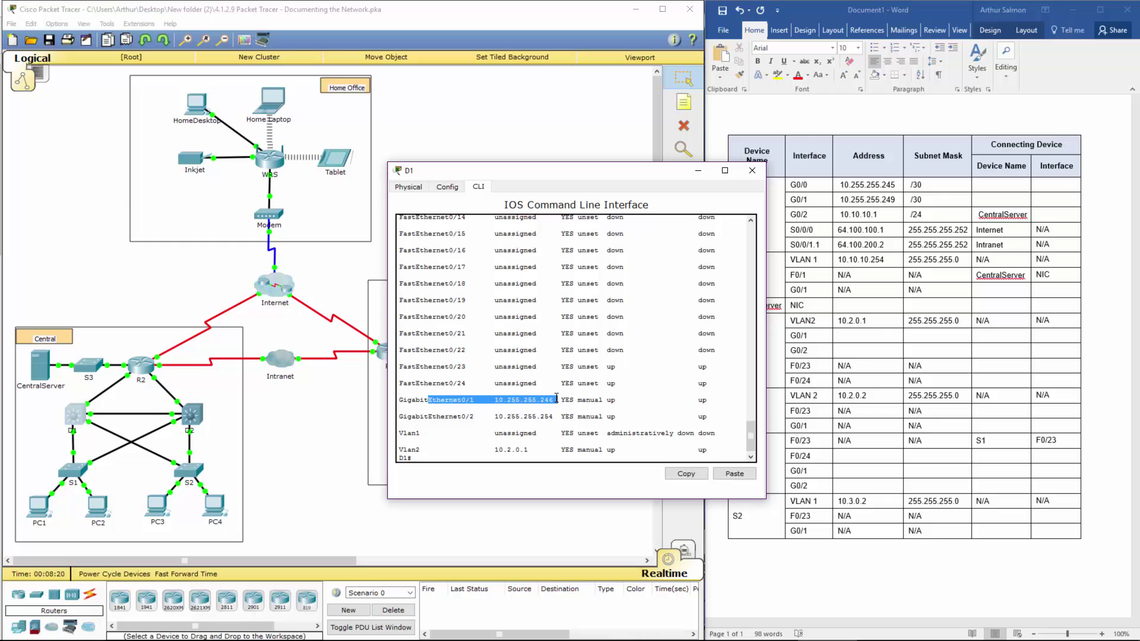
left_click(1001, 183)
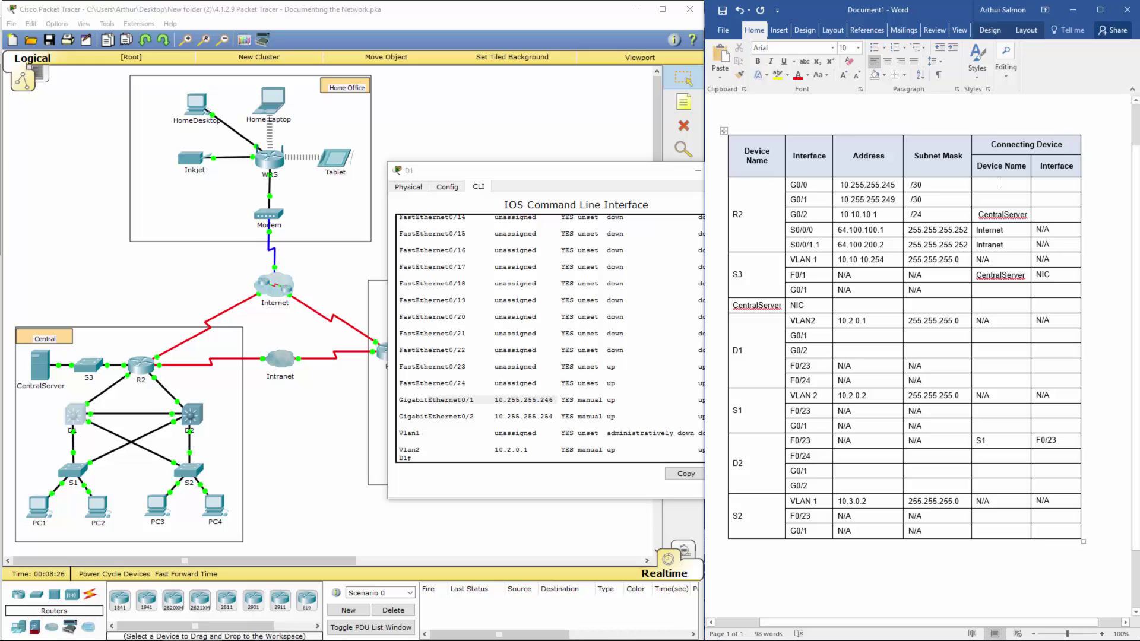
Step: Record D1 G0/1 for R2's G0/0 and Nic1 as CentralServer's interface
type("D1")
left_click(1045, 217)
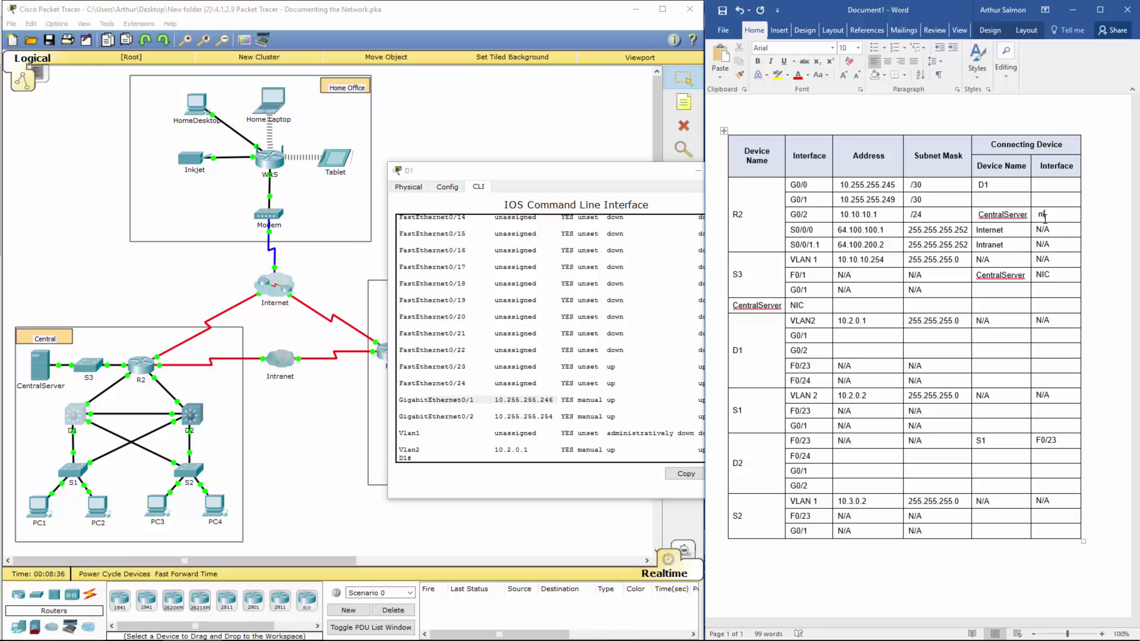
type("Nic1")
type("G")
type("0/1")
left_click(1000, 197)
Step: Enter D2 as R2 G0/1's connecting device and close D1's window
type("D2")
left_click(653, 176)
left_click(752, 170)
Step: Open D2's CLI, log in and enter privileged mode
left_click(191, 414)
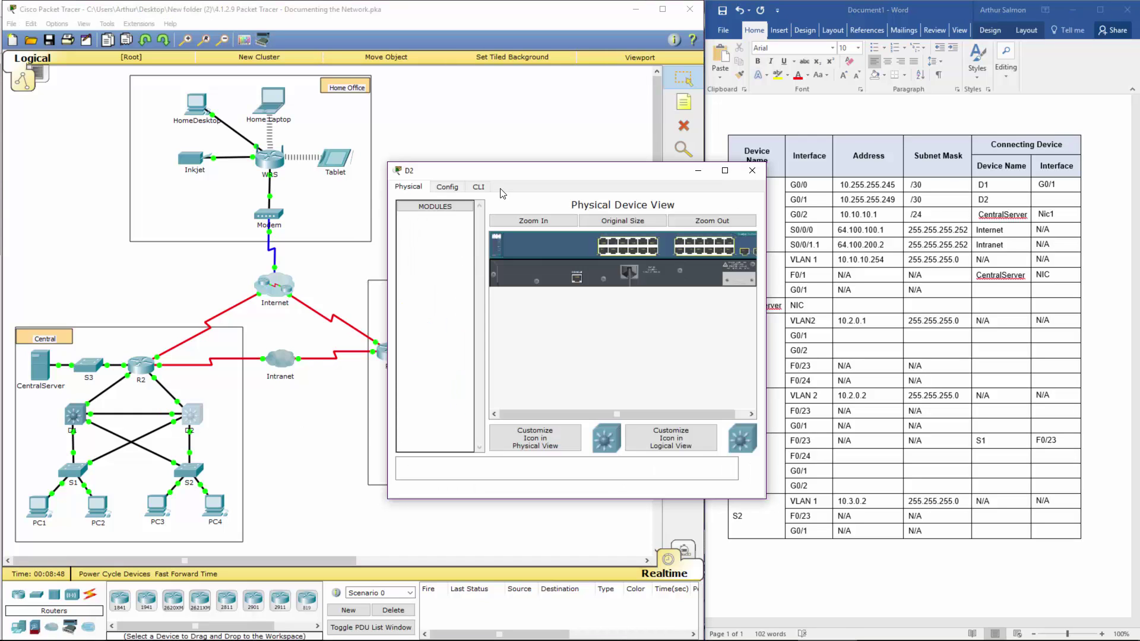
left_click(492, 188)
key("Return")
key("Return")
key("Return")
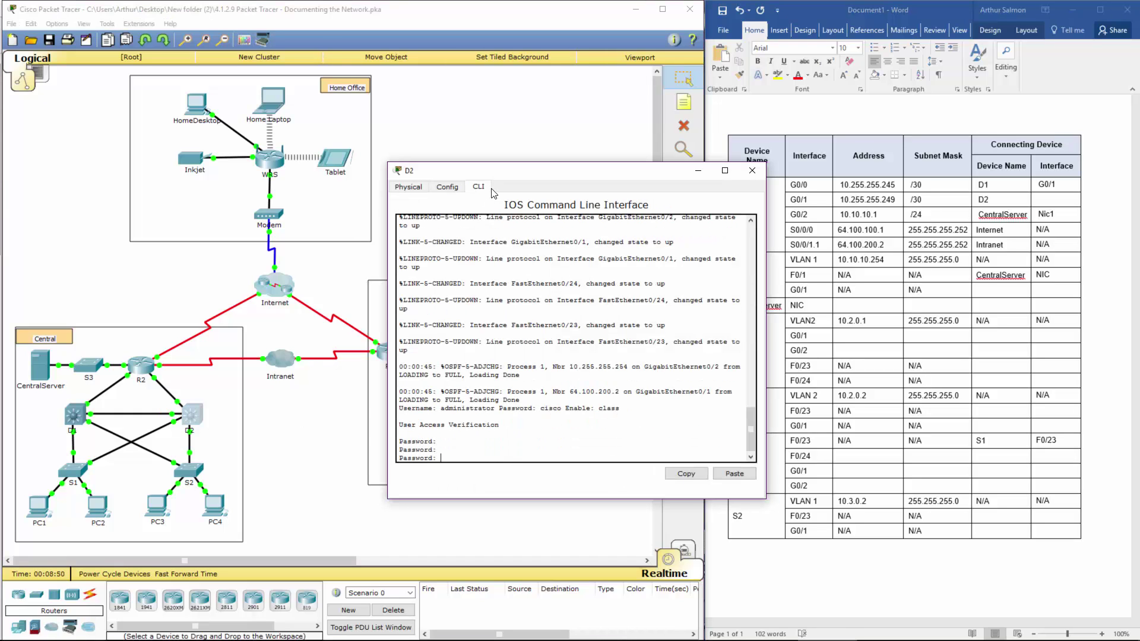
key("Return")
type("enm")
key("BackSpace")
key("Return")
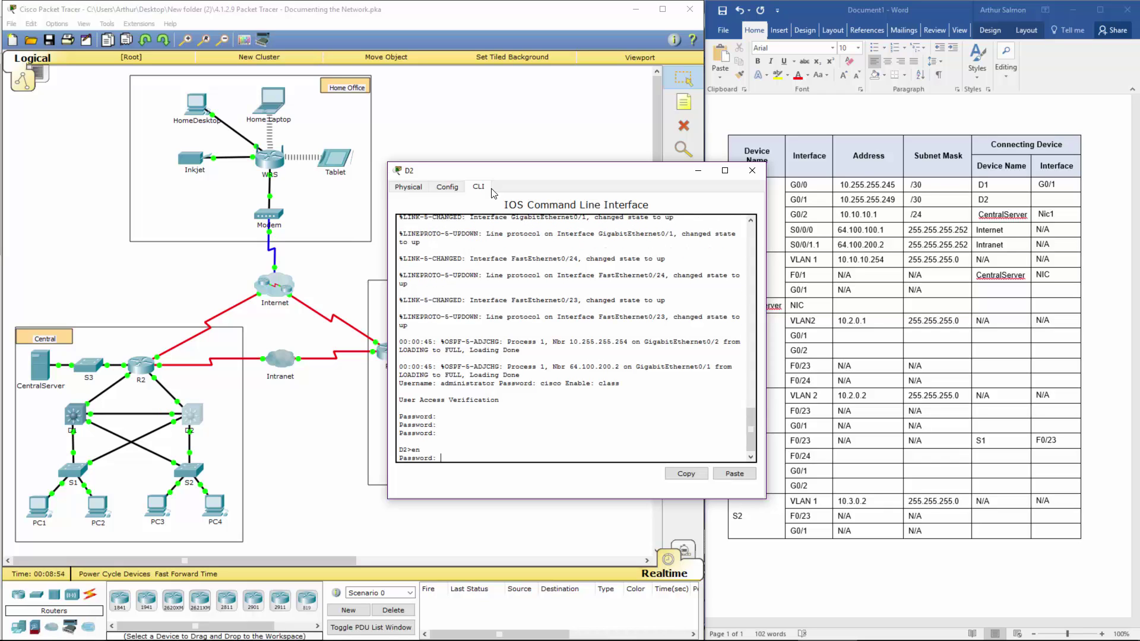
key("Return")
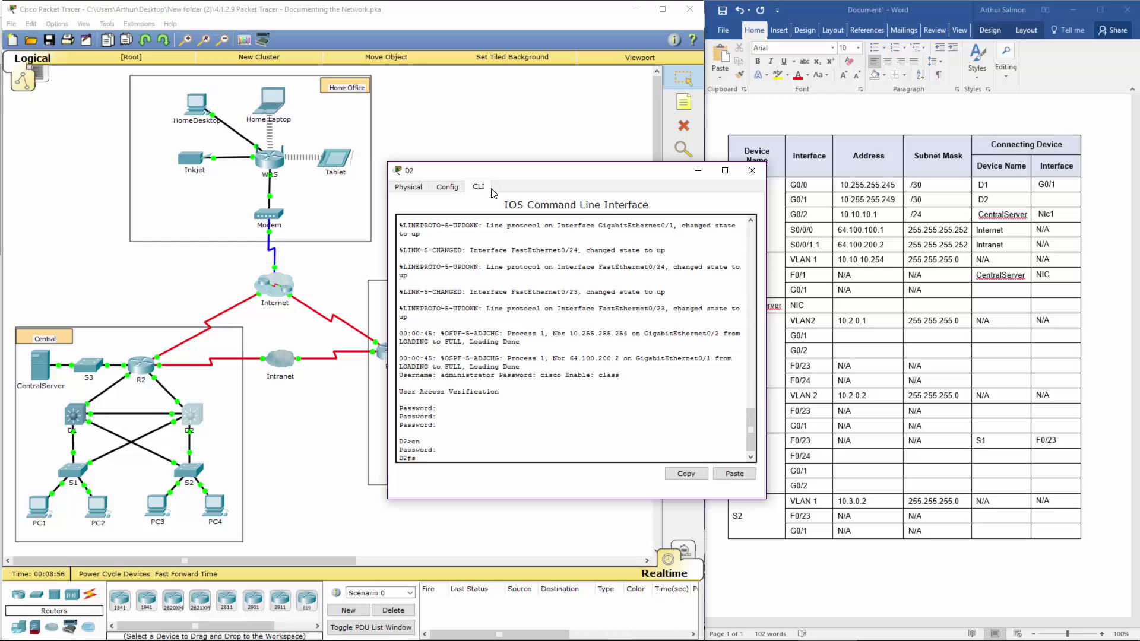
Step: Run show ip int brief on D2 and mark G0/1 at 10.255.255.250
type("show ip int b")
key("Tab")
key("Return")
key("space")
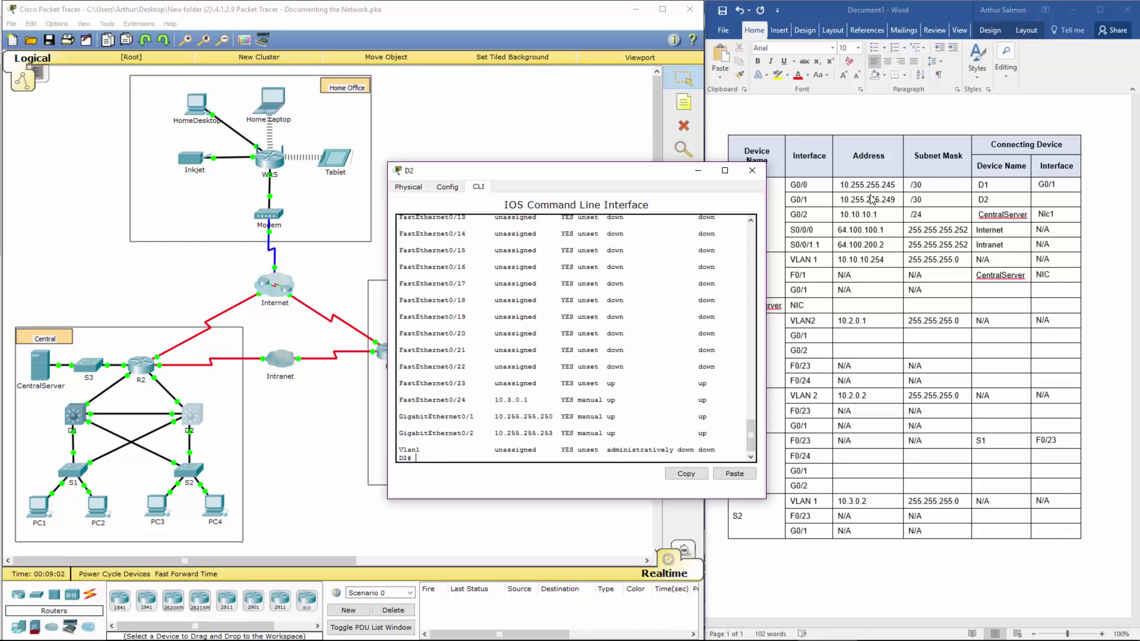
key("alt+Tab")
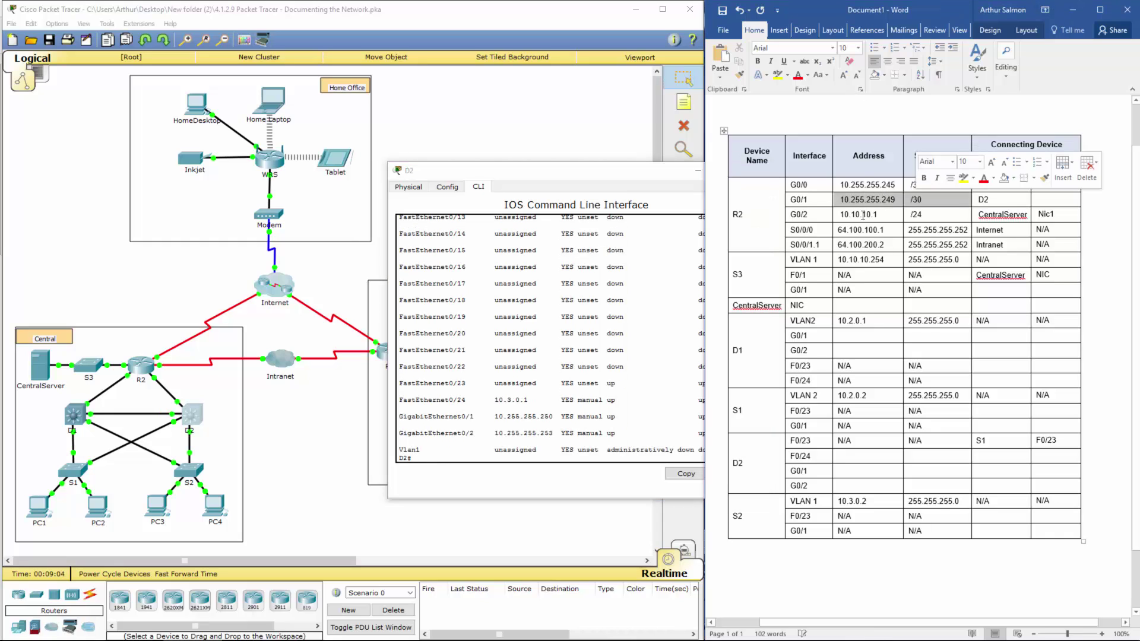
left_click(506, 420)
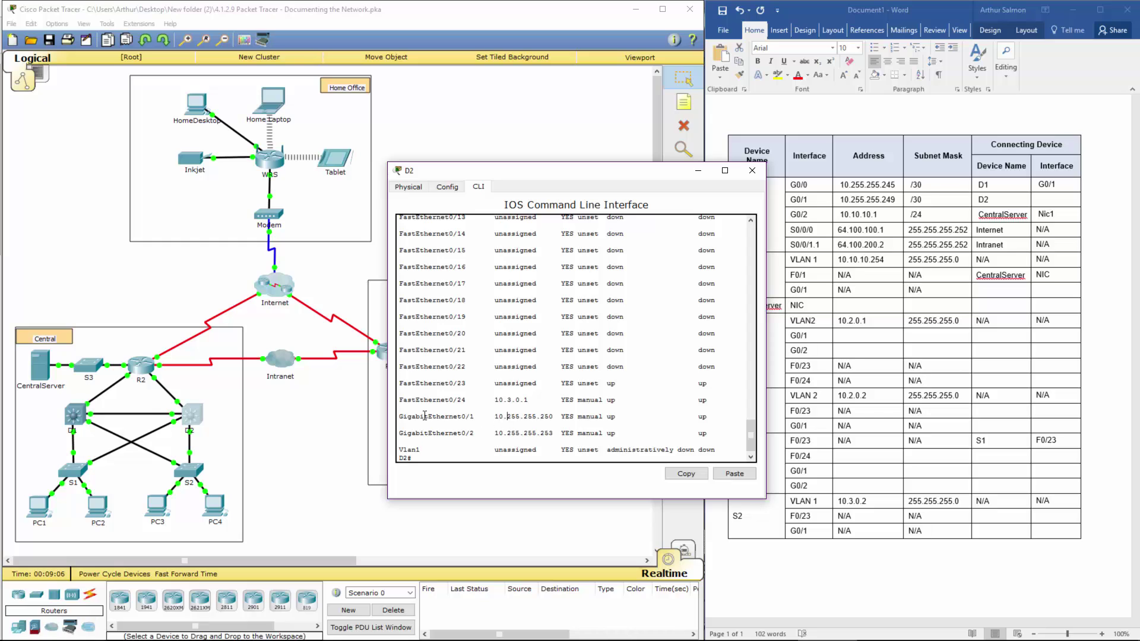
left_click_drag(420, 417, 712, 421)
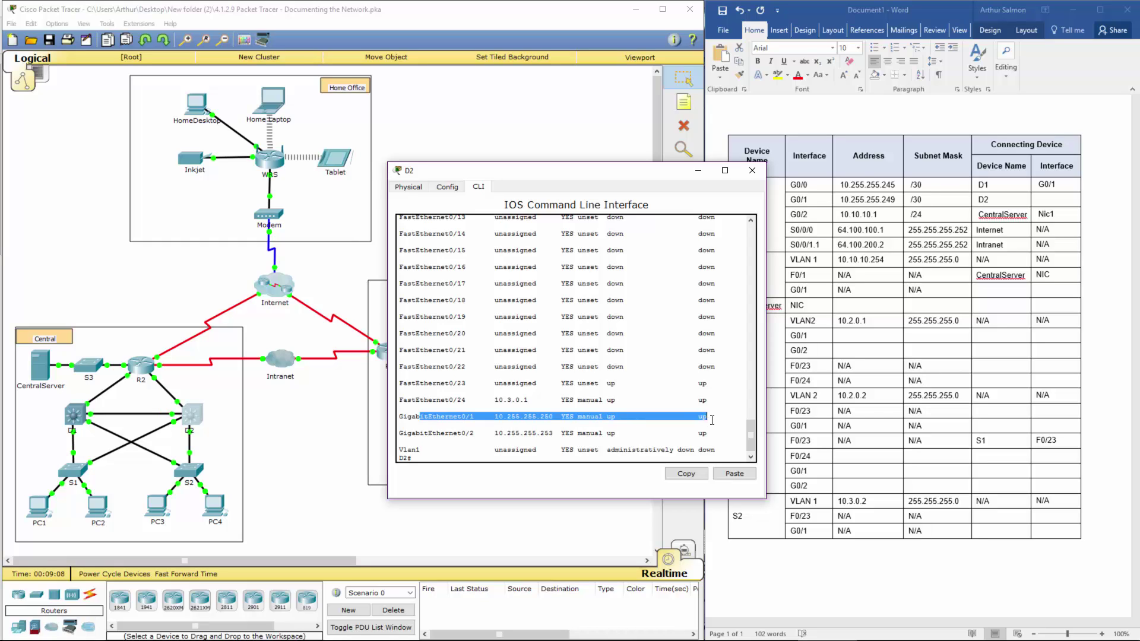
Step: Type G0/1 as D2's interface for R2's G0/1 row and review the entries
left_click(1044, 198)
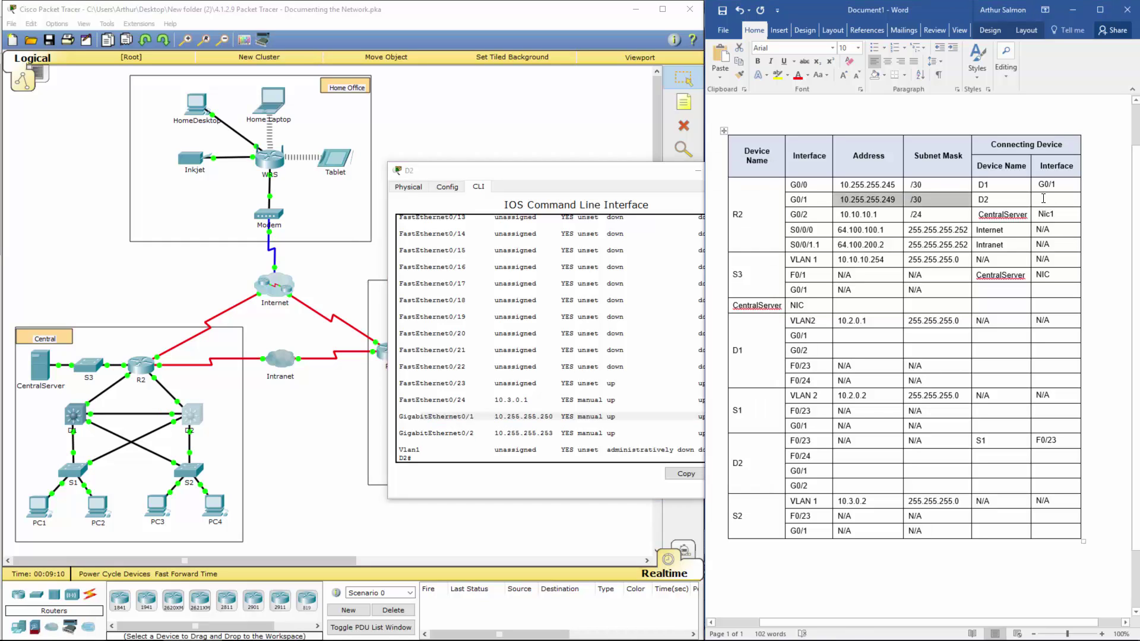
left_click(1044, 199)
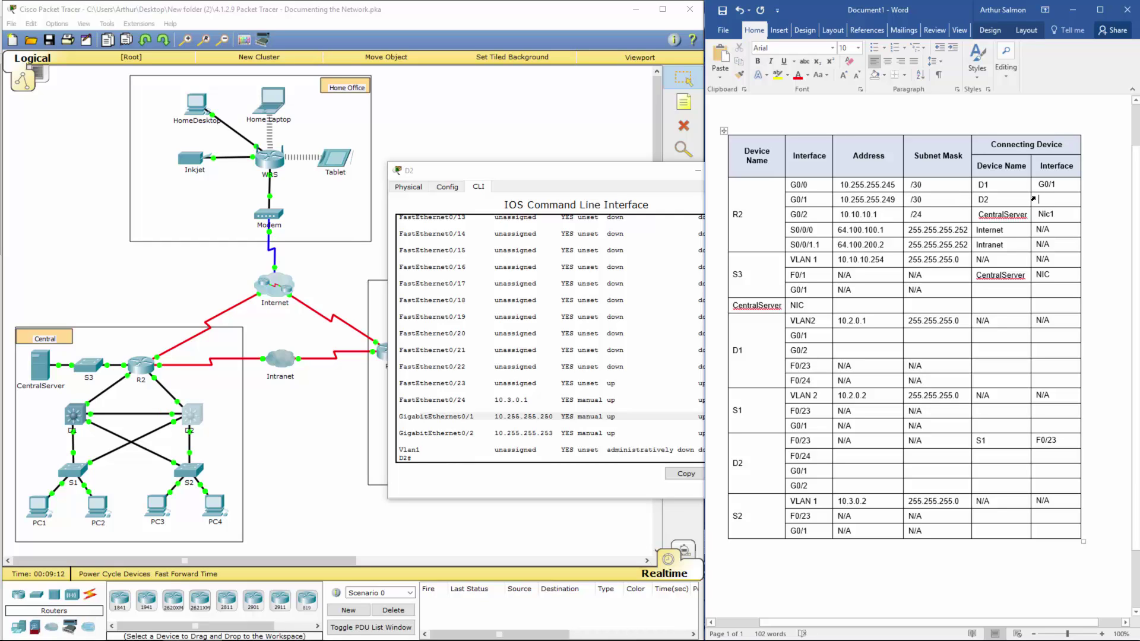
type("G0/1")
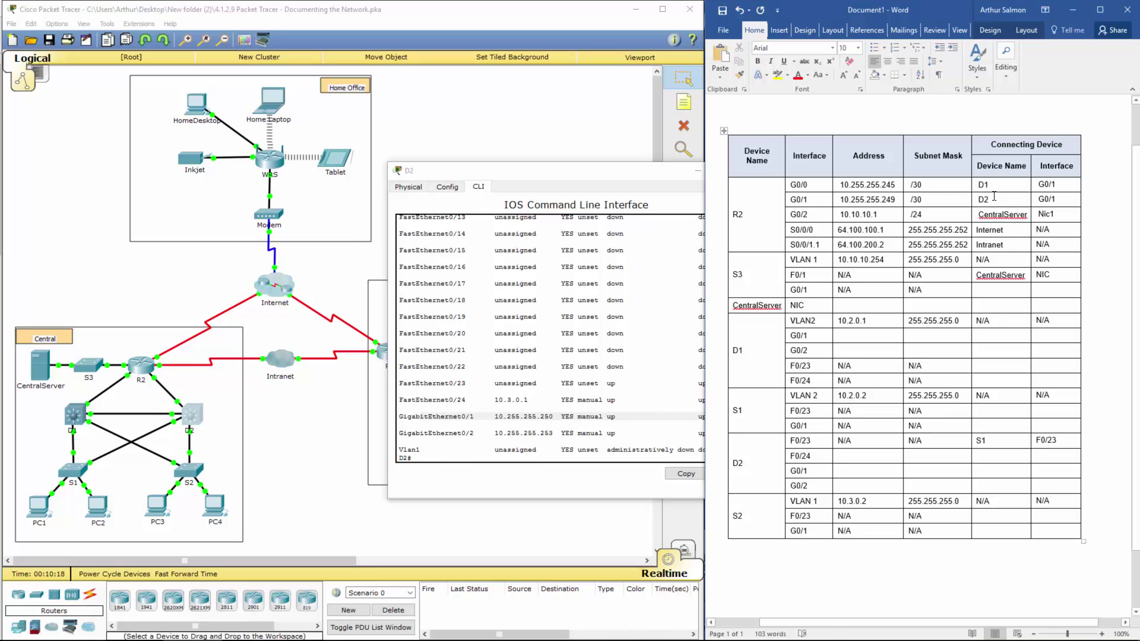
left_click_drag(993, 196, 1051, 215)
left_click_drag(793, 274, 1062, 291)
Step: Enter R2 as S3 G0/1's connecting device, with interface G0/2
left_click(992, 291)
type("R2")
left_click(1054, 287)
left_click_drag(848, 214, 878, 215)
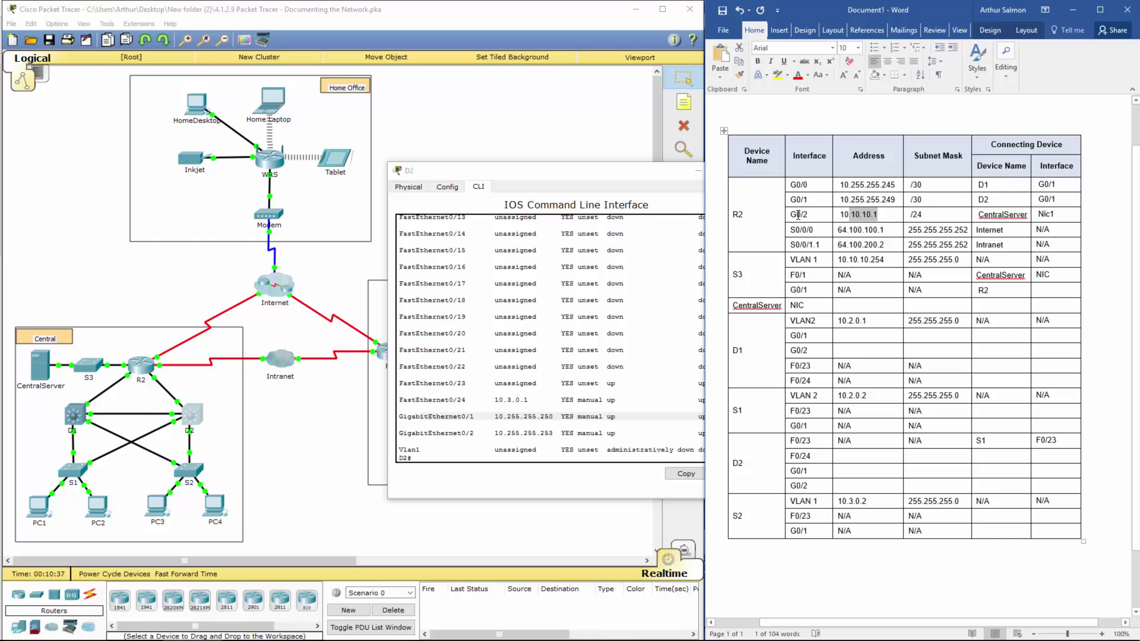
key("shift+Tab")
left_click(1065, 290)
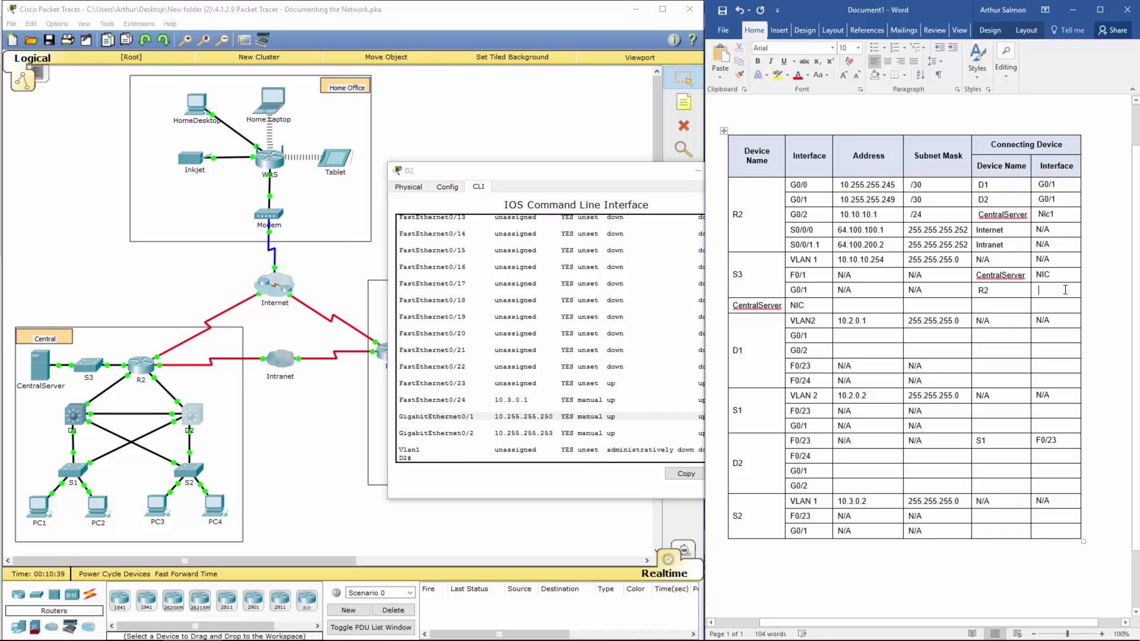
type("G0/")
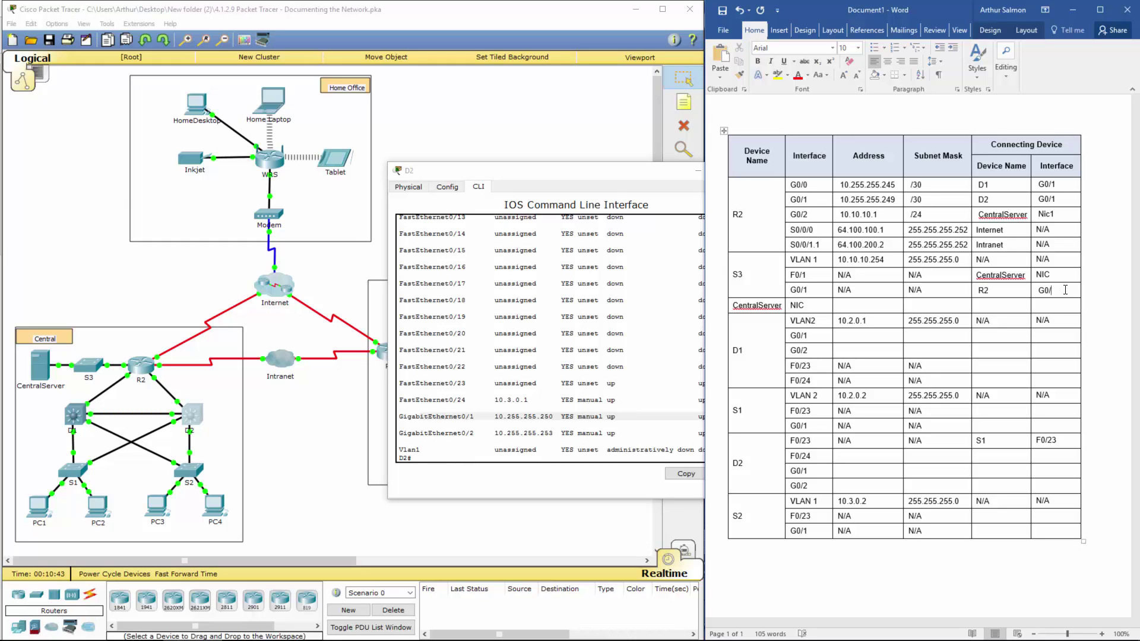
type("2")
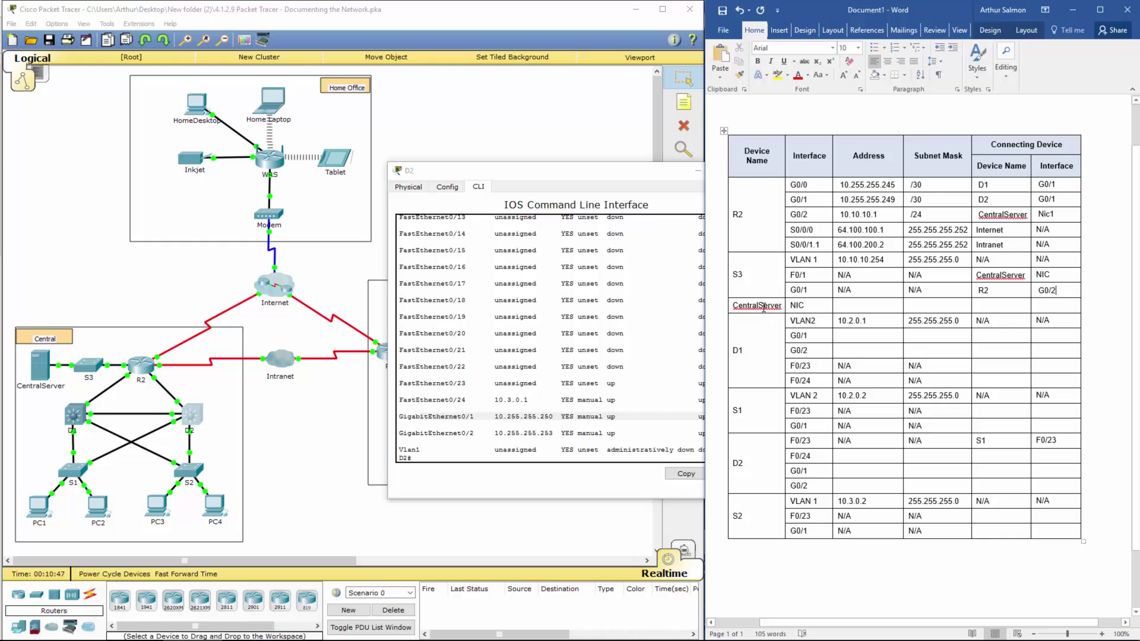
Step: Enter CentralServer NIC address 10.10.10.2, mask /24 and connecting device S3
double_click(801, 304)
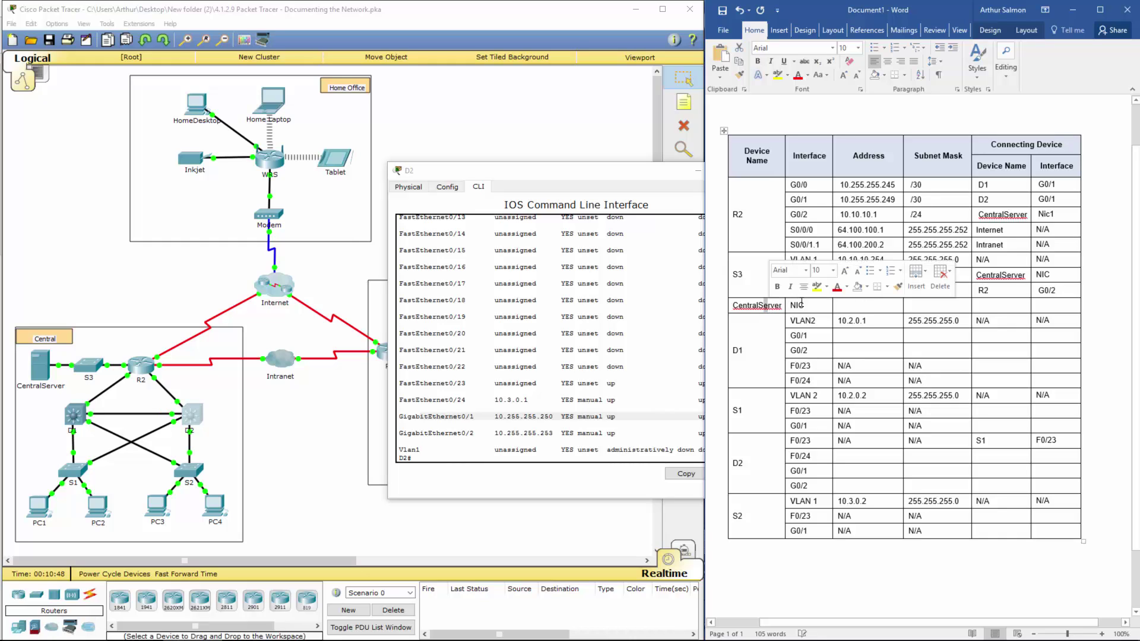
left_click(855, 305)
type("10.10.10.2")
key("Tab")
type("/24")
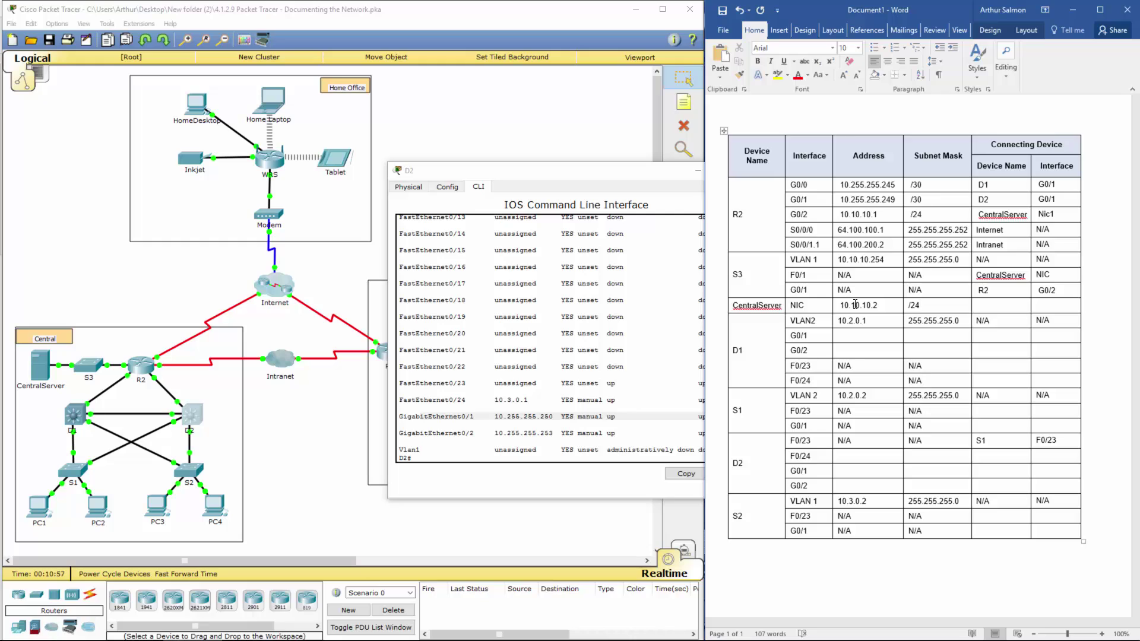
key("Tab")
type("S3")
Step: Check S3's rows and set CentralServer's connecting interface to F0/1, then review D1's rows
key("Tab")
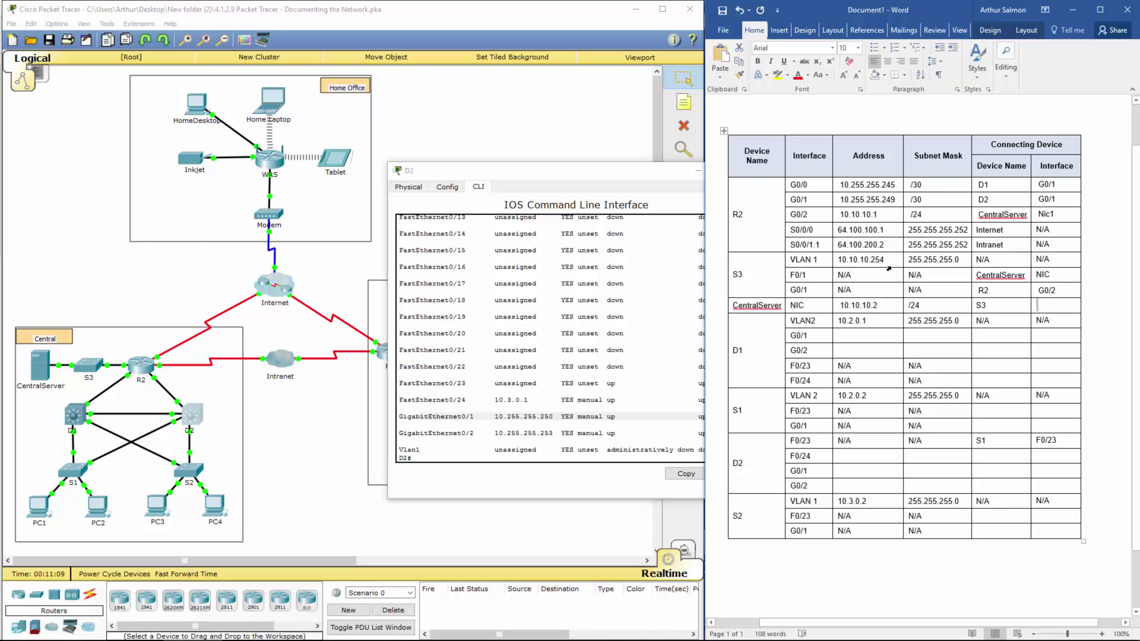
left_click_drag(785, 262, 1060, 291)
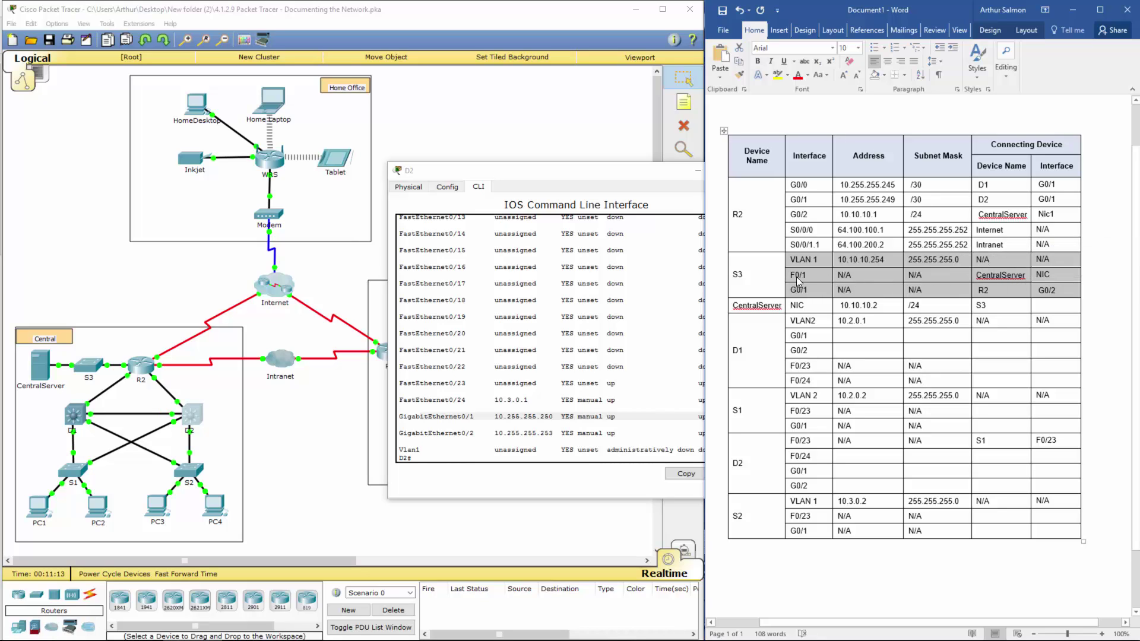
left_click(1045, 308)
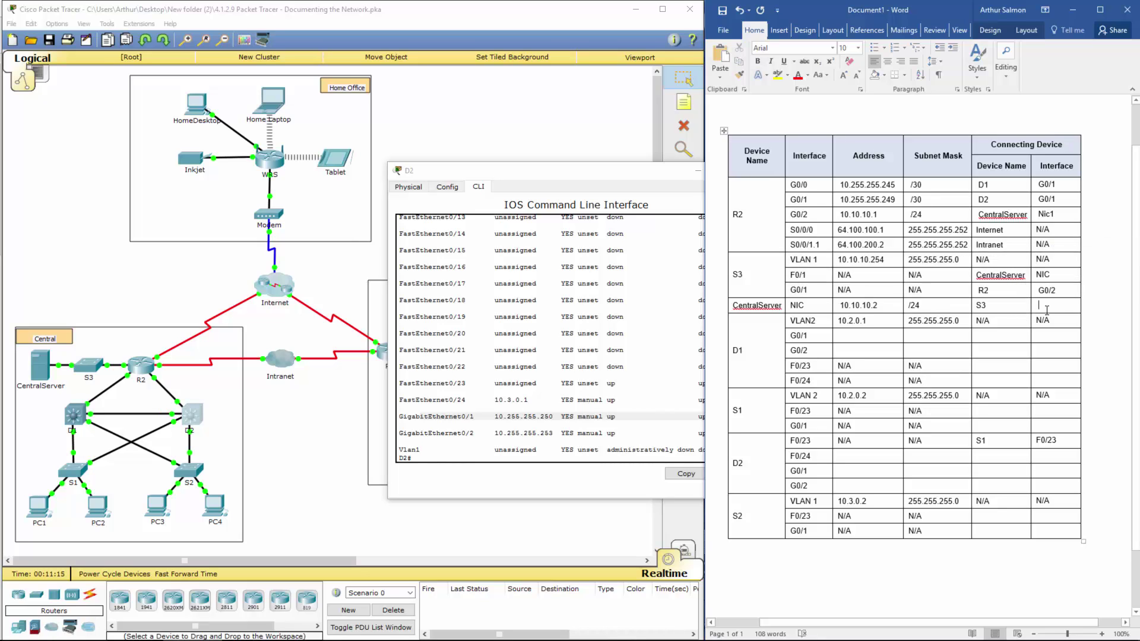
type("F0/1")
left_click_drag(737, 308, 1058, 307)
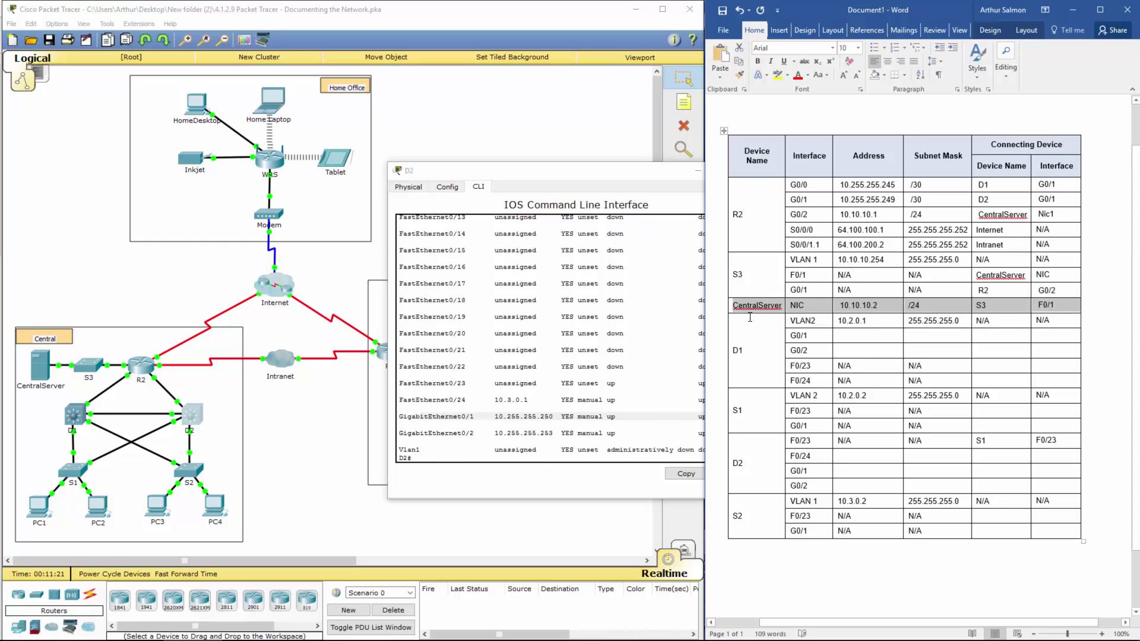
left_click_drag(788, 324, 1063, 383)
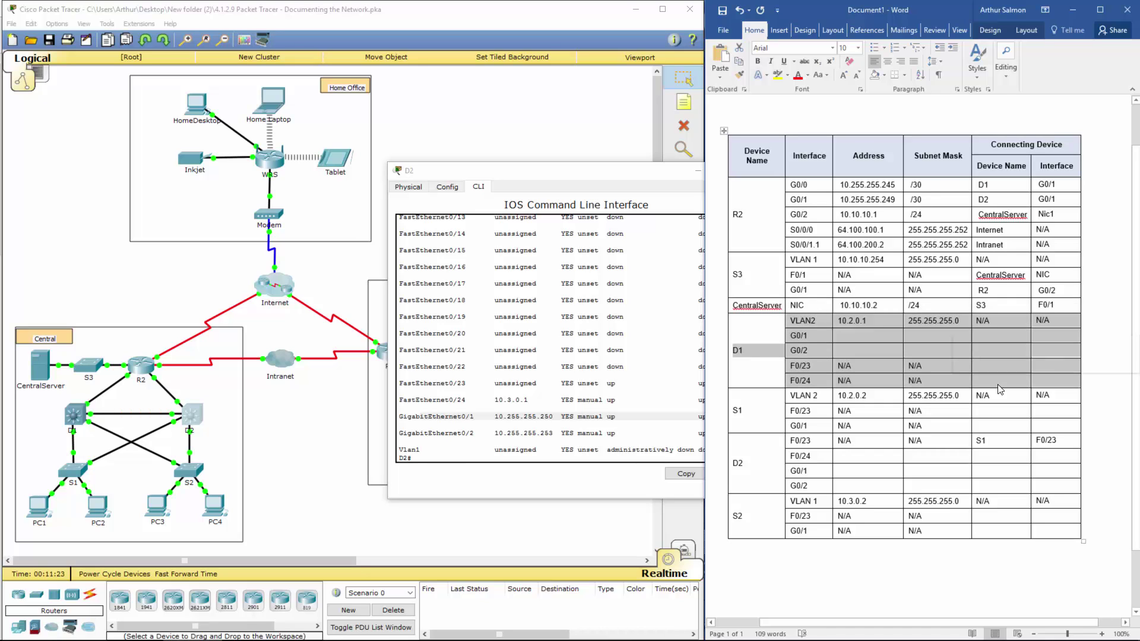
Step: Close D2, enlarge D1's console, and highlight its GigabitEthernet0/1 and 0/2 address lines
left_click(615, 176)
left_click(751, 171)
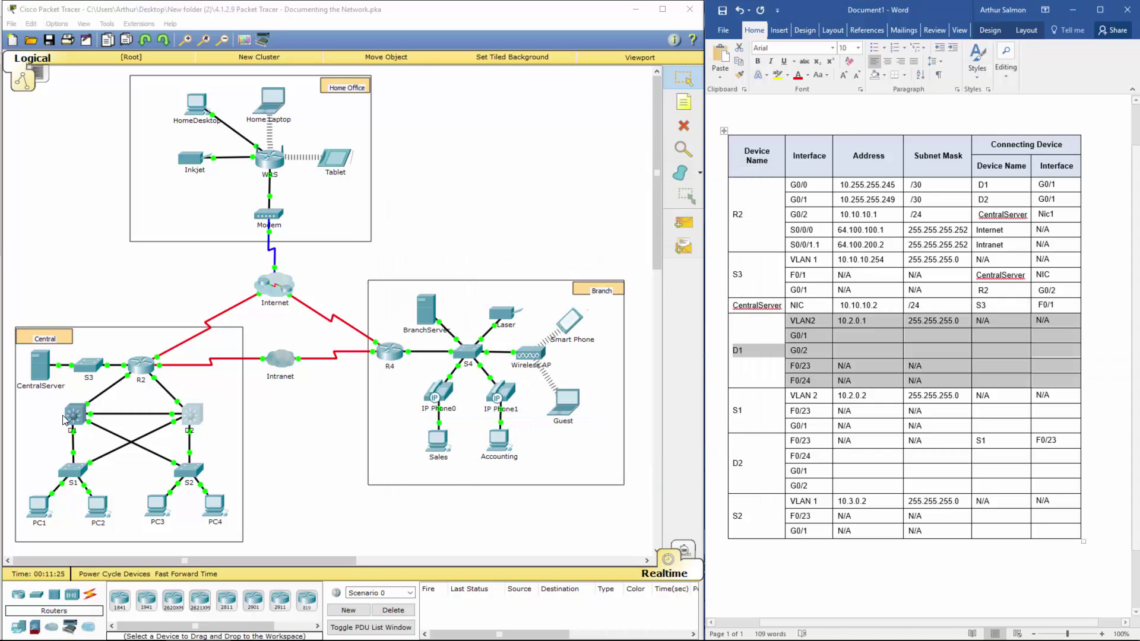
left_click(73, 420)
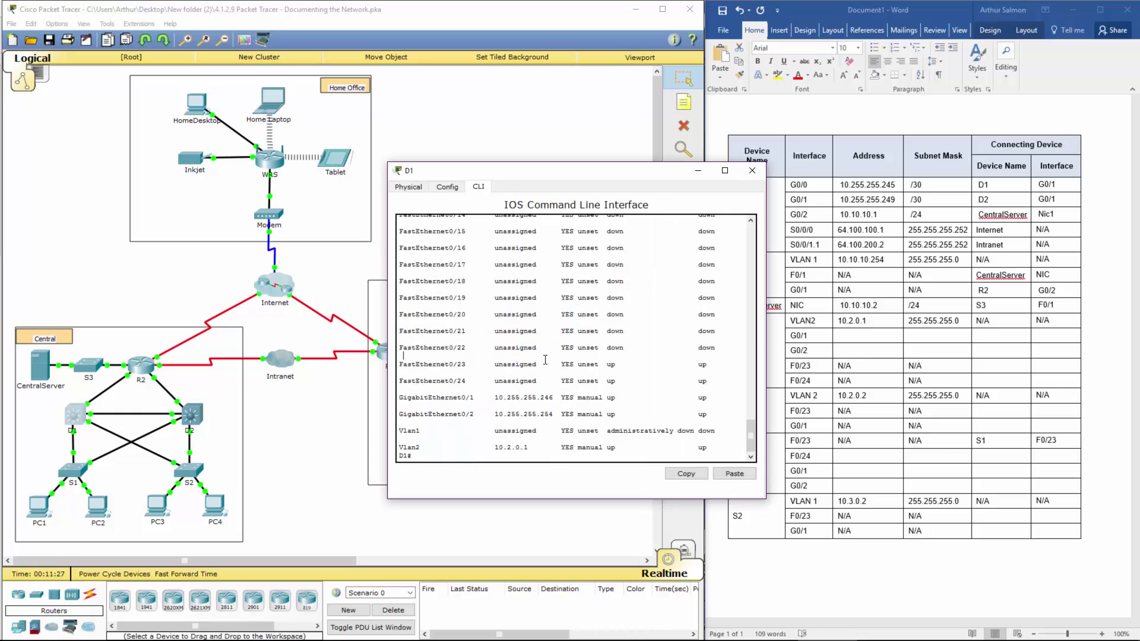
left_click_drag(452, 169, 299, 150)
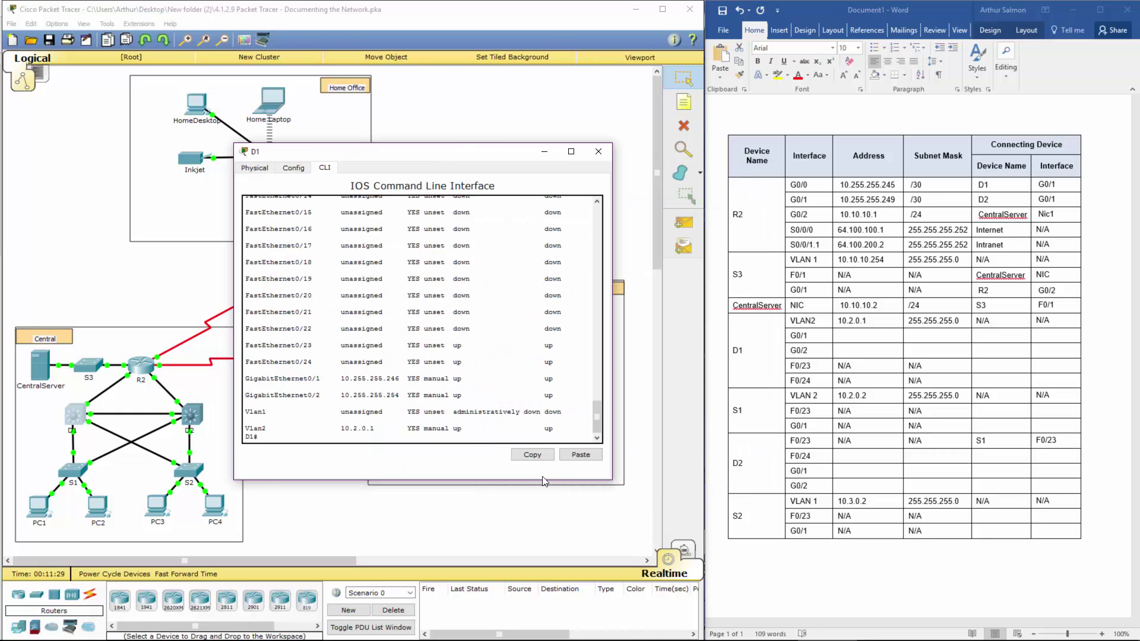
left_click_drag(562, 480, 562, 610)
left_click_drag(466, 151, 485, 124)
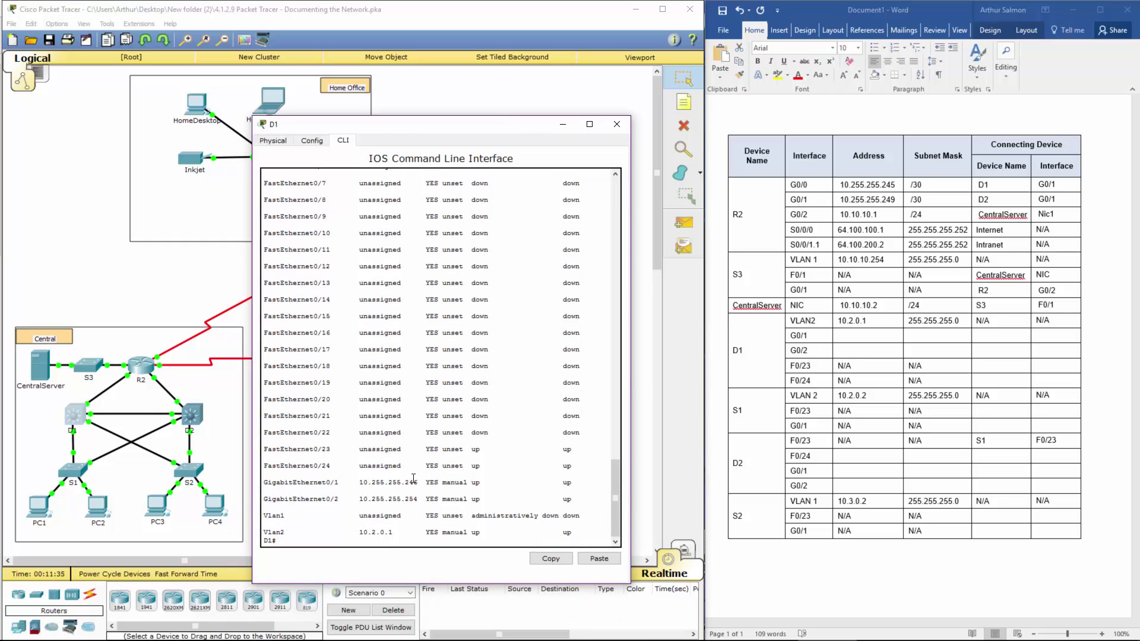
left_click_drag(289, 482, 569, 499)
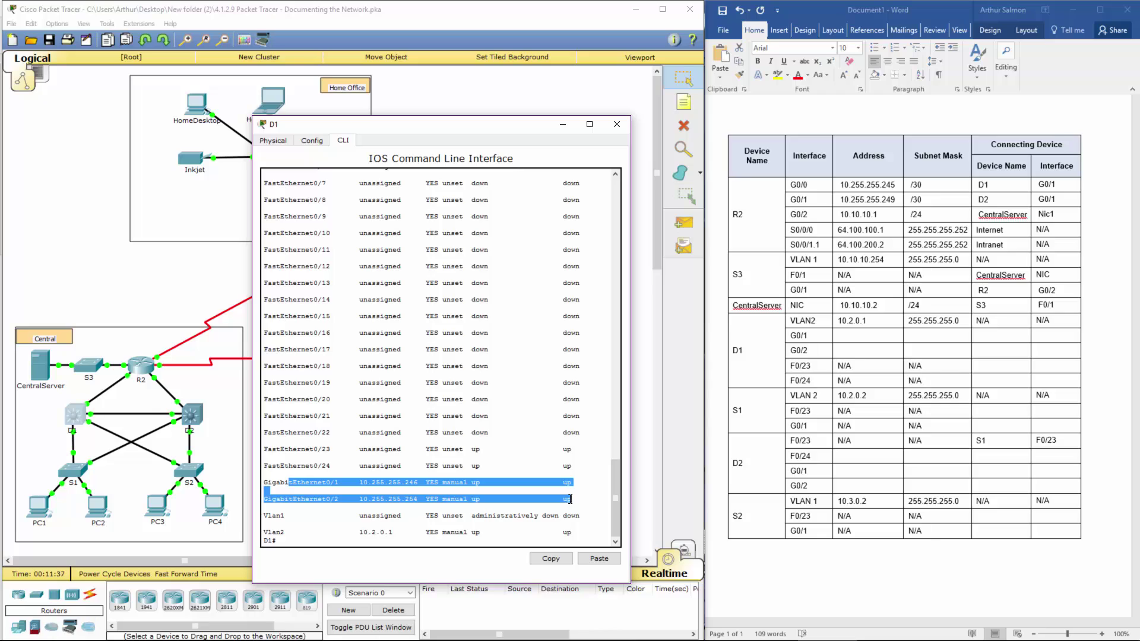
Step: Enter D1 addresses 10.255.255.246 and 10.255.255.254, with mask /30 for G0/1
left_click(828, 340)
left_click(860, 334)
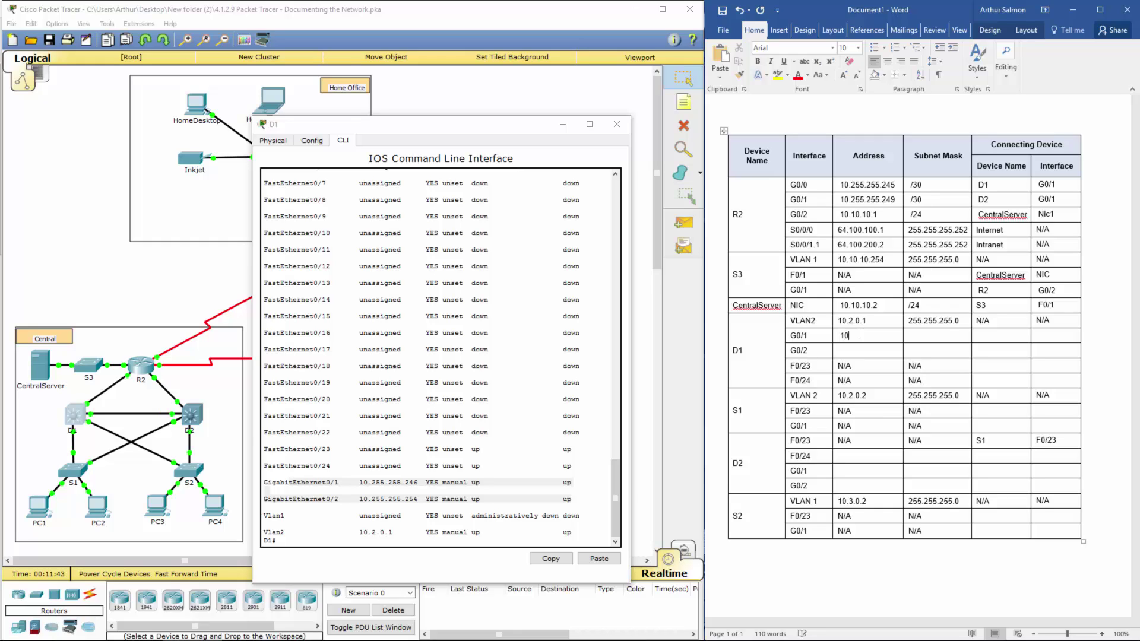
type("10.255.2")
type("55.")
type("246")
type("10.255.255.")
type("254")
left_click(916, 339)
type("/30")
left_click_drag(834, 336, 949, 333)
Step: Record R2 on G0/0 as D1 G0/1's connecting device, then scroll D1's console output
left_click(991, 334)
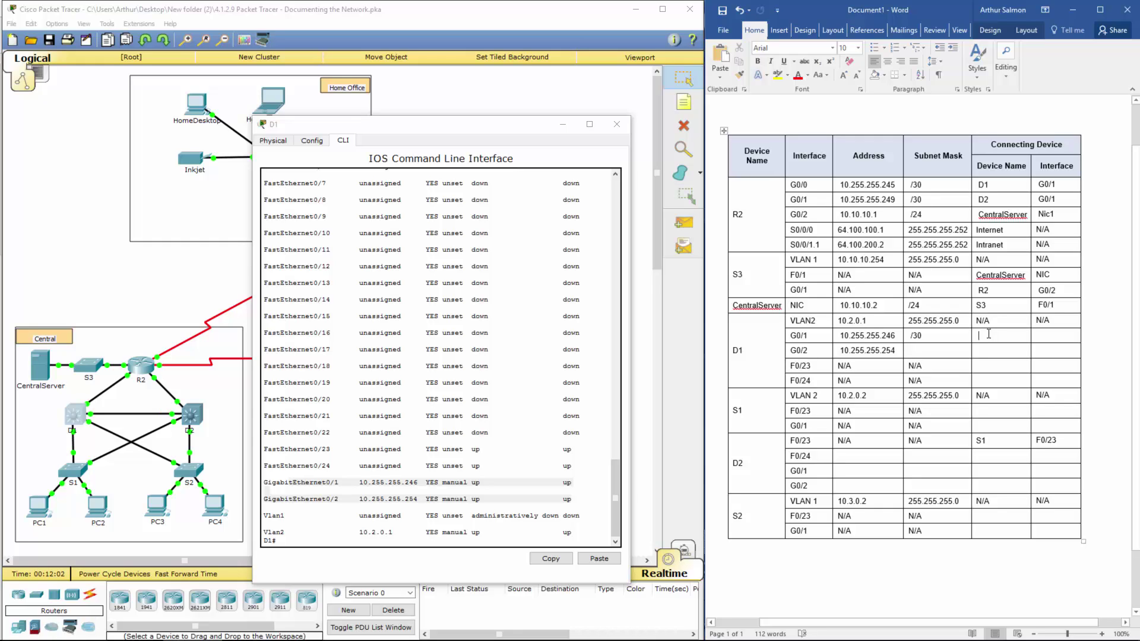
type("R2")
left_click(1032, 336)
type("G0/0")
left_click(444, 393)
scroll(435, 391, "up", 2)
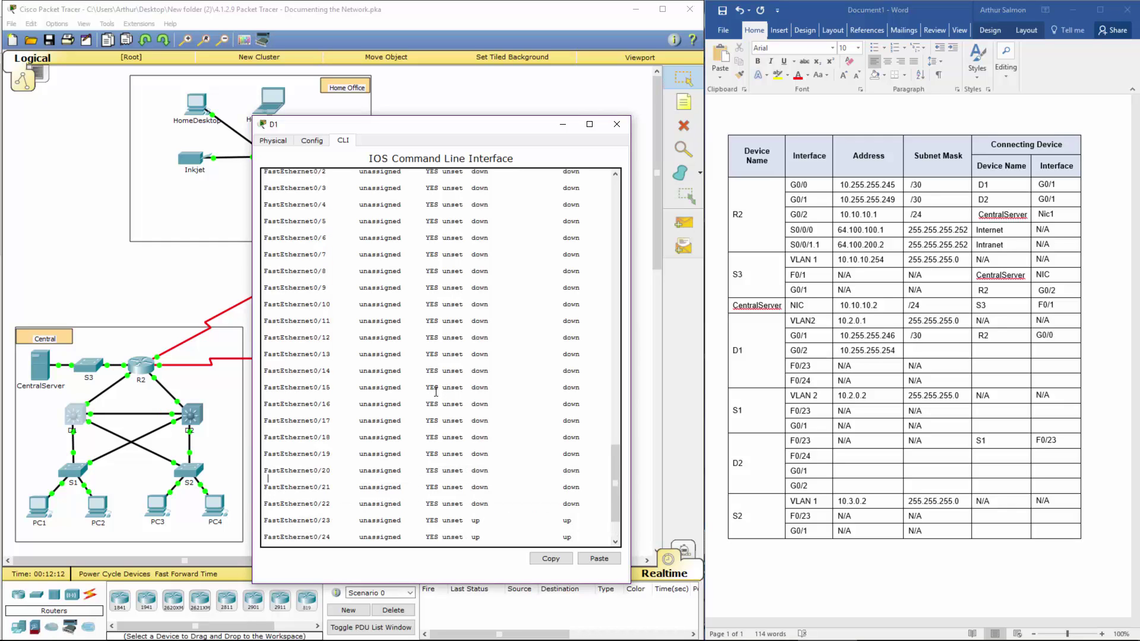
scroll(436, 392, "up", 3)
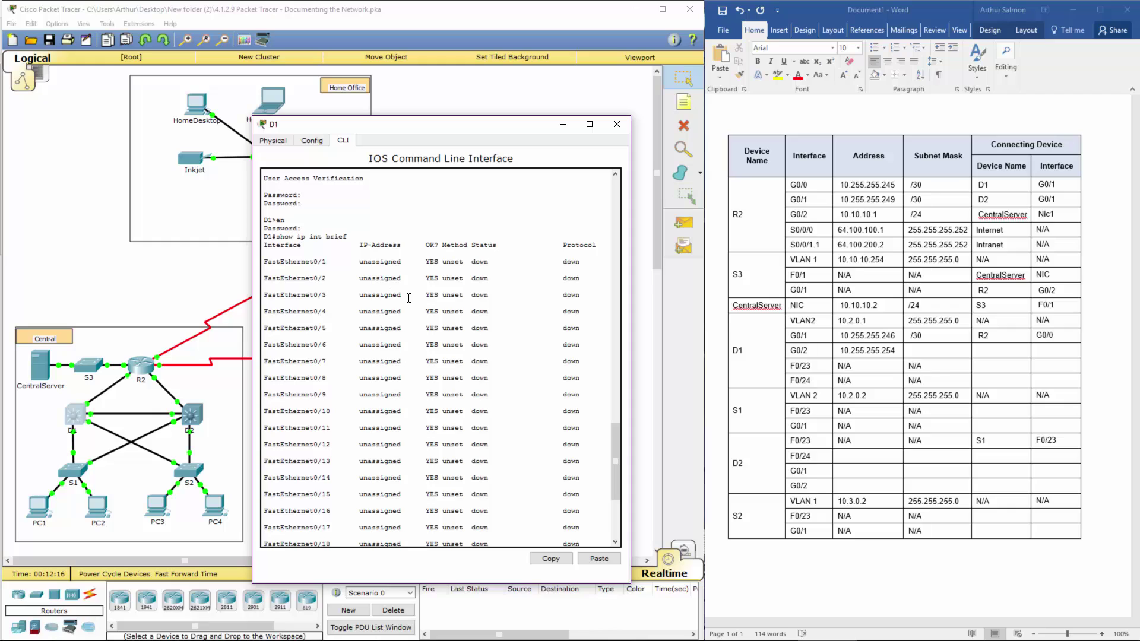
Step: Review D1's F0/23 and F0/24 table rows with N/A and empty device cells
left_click(930, 368)
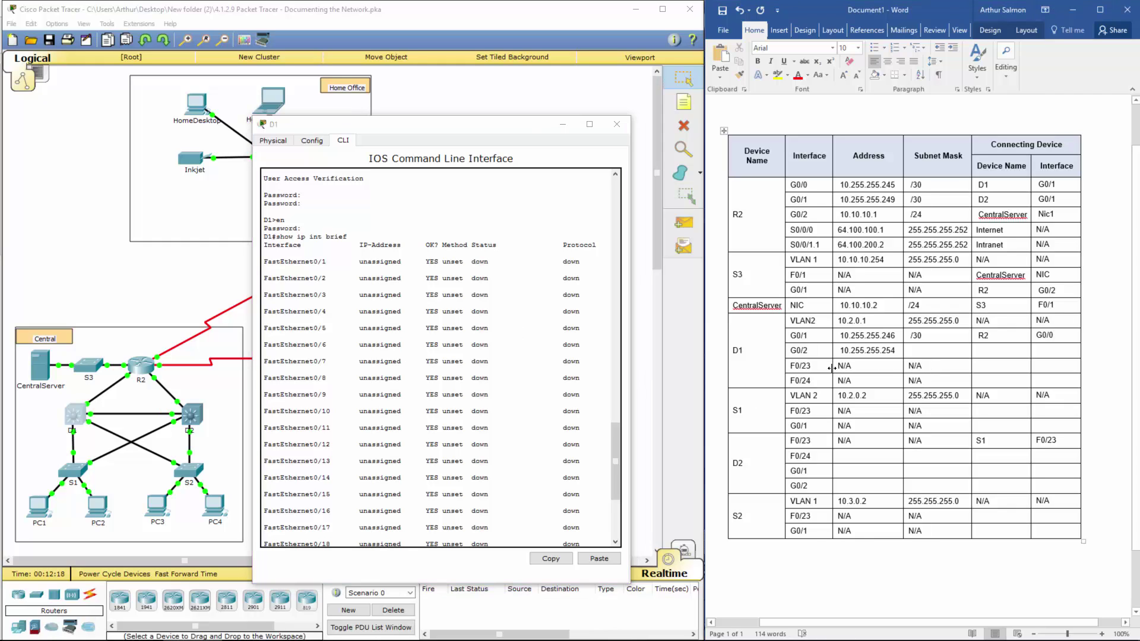
left_click_drag(833, 368, 936, 375)
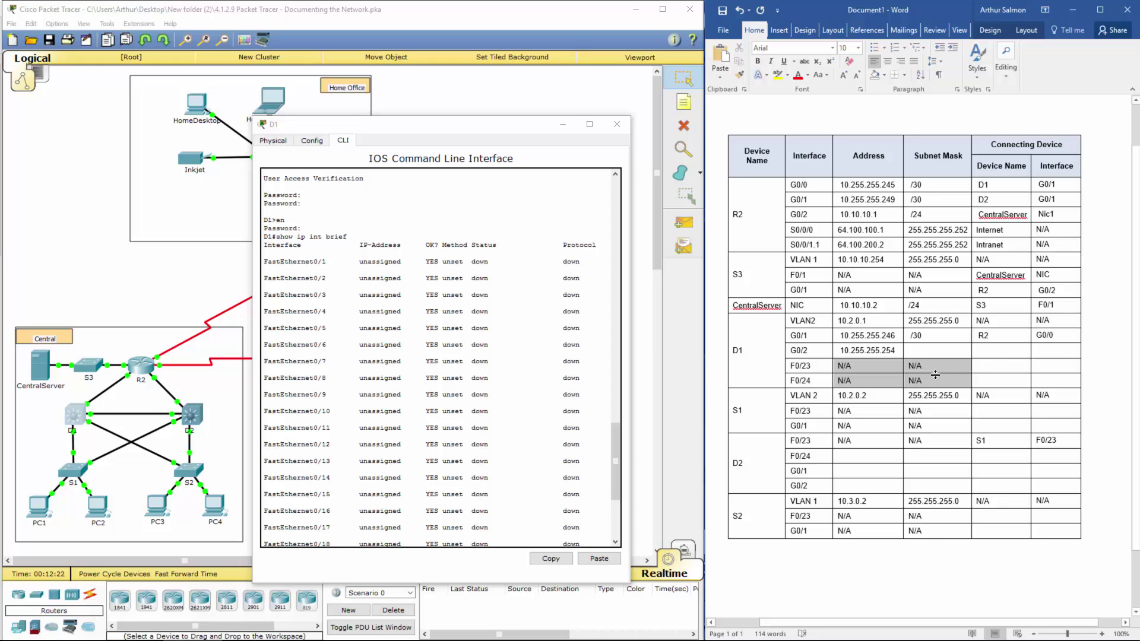
left_click_drag(985, 368, 1066, 379)
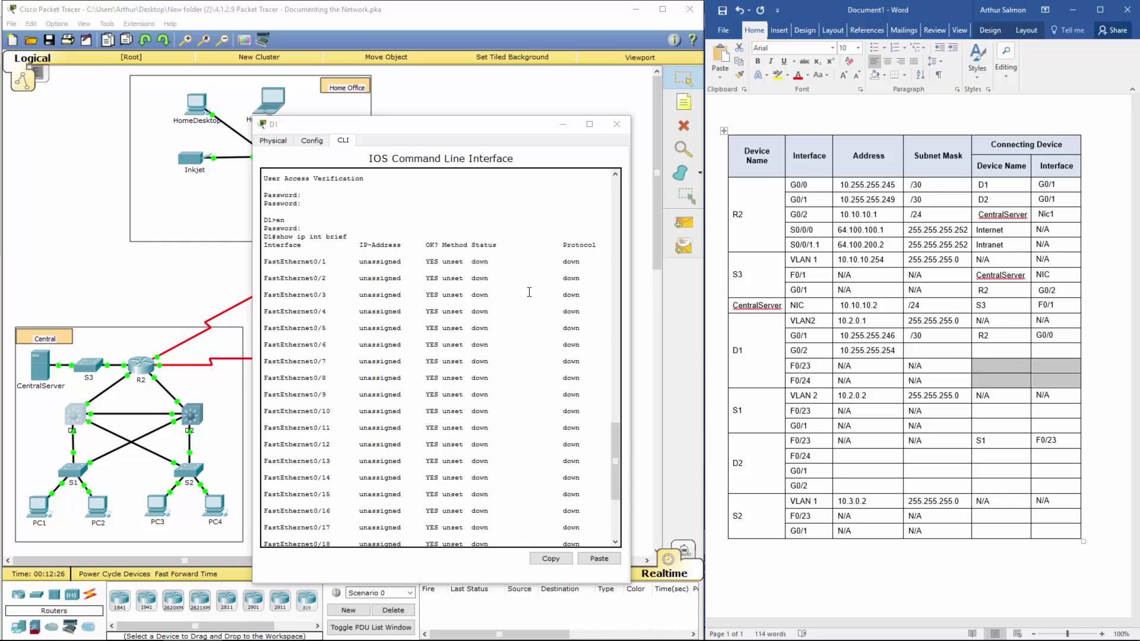
Step: Run show int g 0/2 on D1's console
left_click(499, 312)
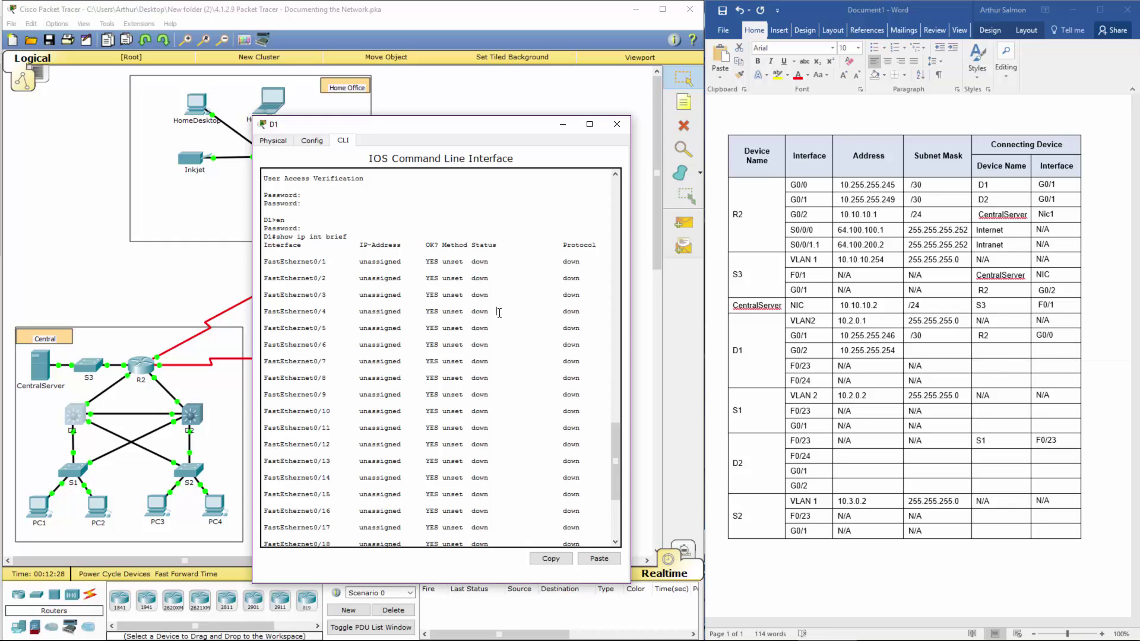
scroll(498, 315, "down", 5)
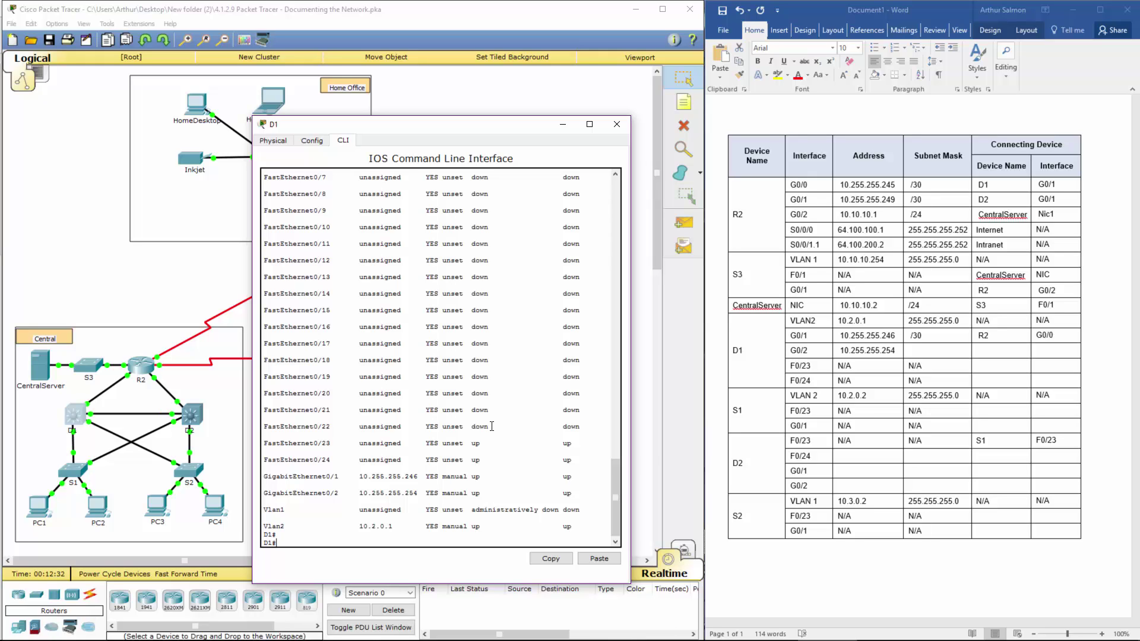
type("show int g 0/2")
key("Return")
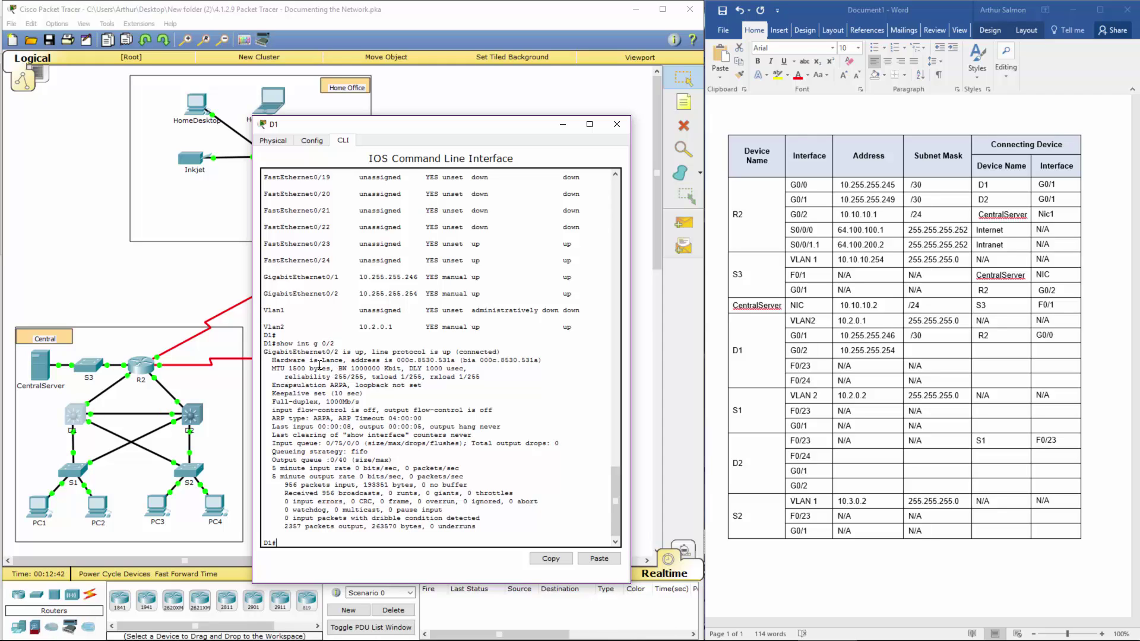
Step: Highlight GigabitEthernet0/2's up status, hardware lines and its interface summary row
left_click_drag(313, 352, 552, 367)
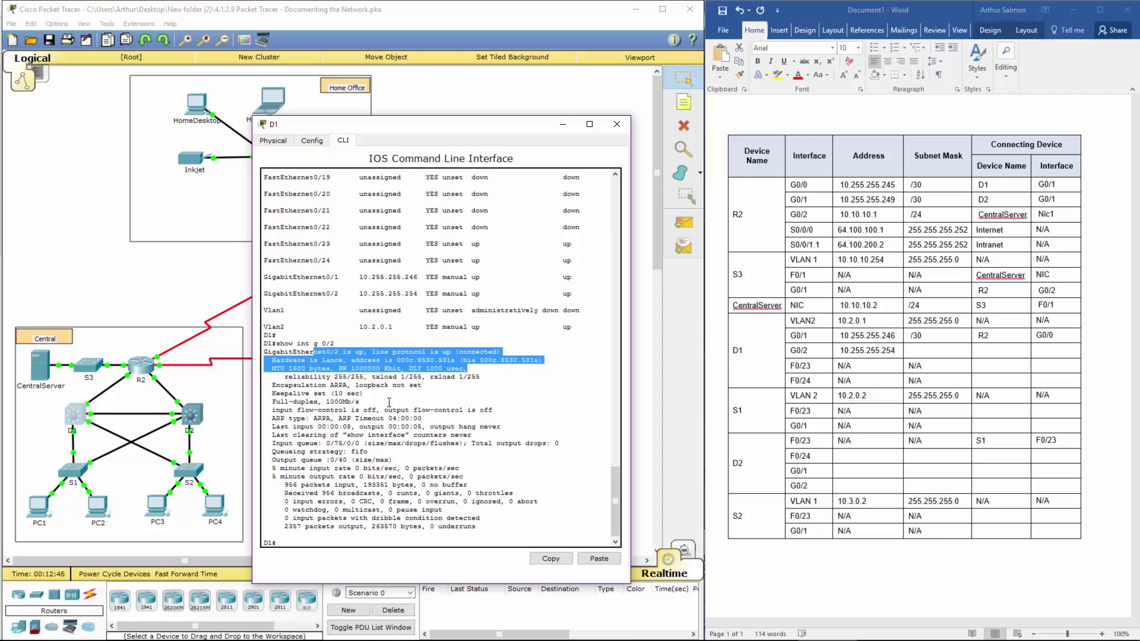
left_click(318, 386)
left_click_drag(280, 343, 346, 342)
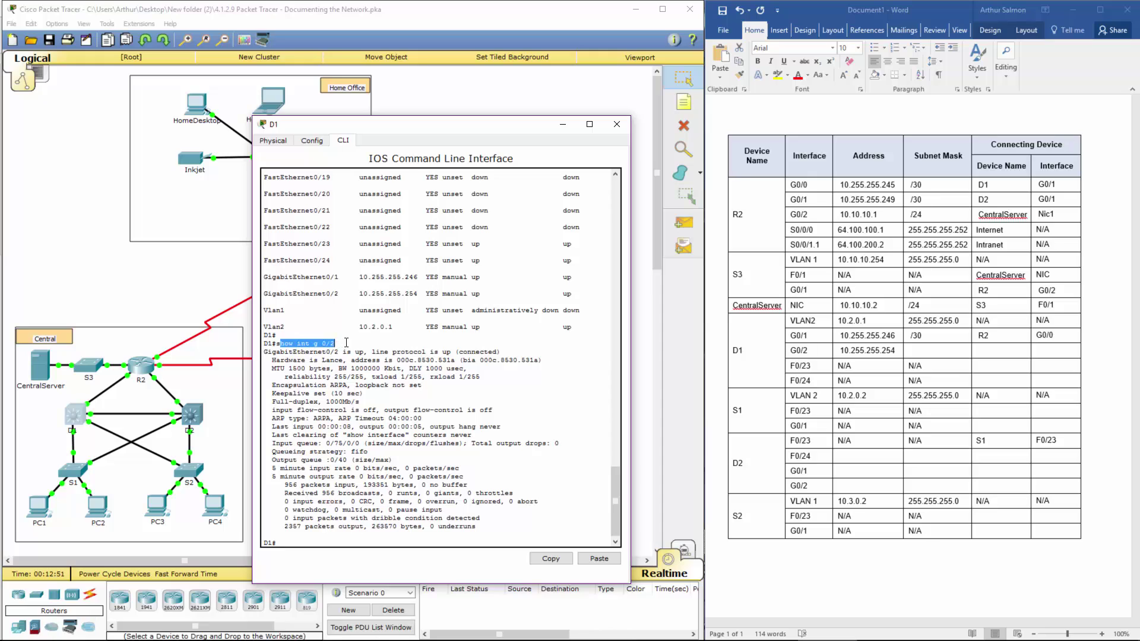
left_click(360, 425)
left_click_drag(297, 352, 562, 368)
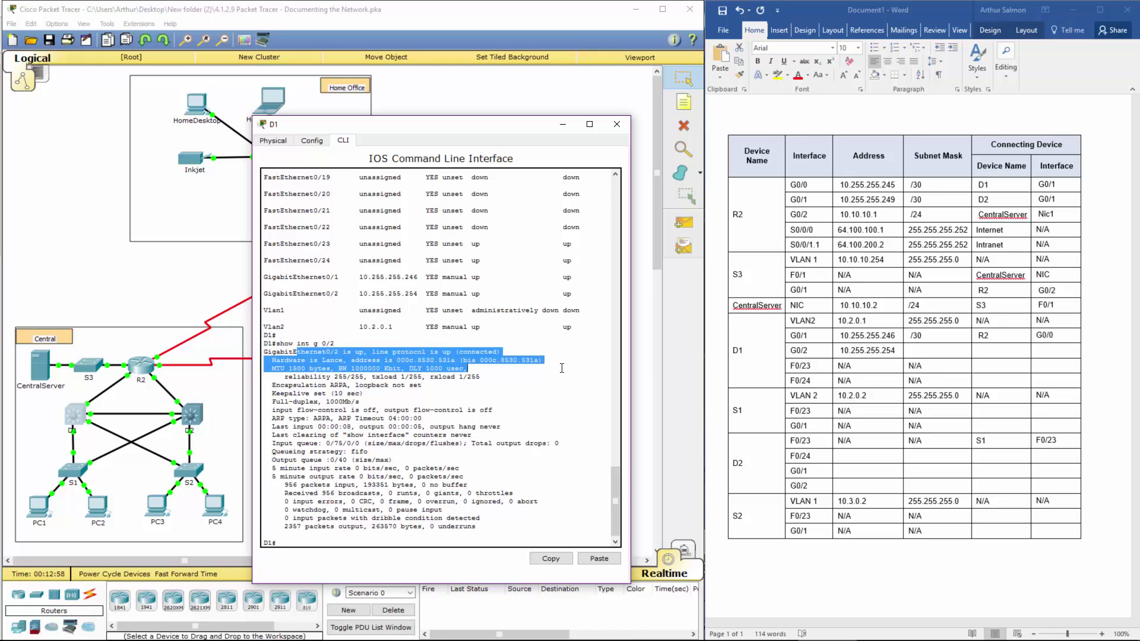
left_click_drag(561, 368, 566, 360)
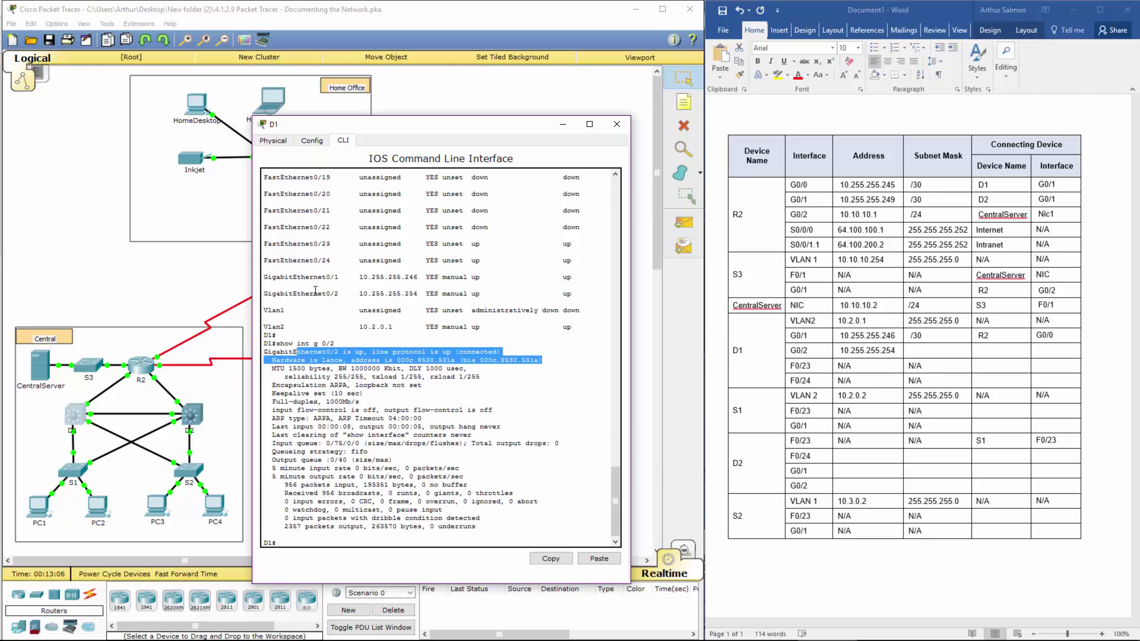
left_click(477, 300)
left_click_drag(309, 294, 581, 296)
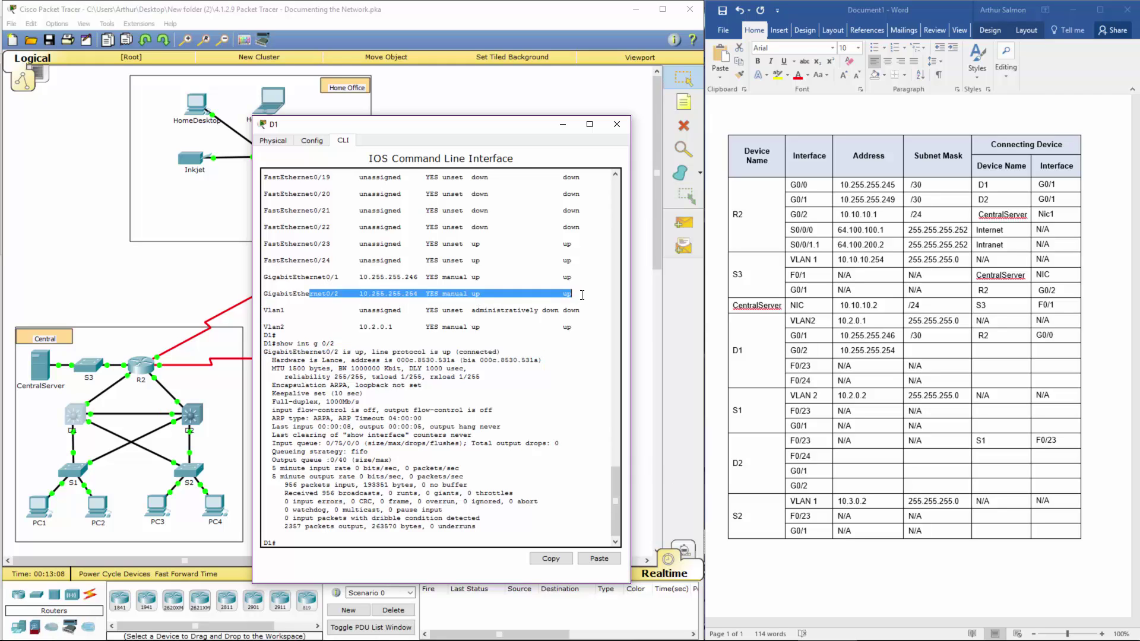
left_click(439, 469)
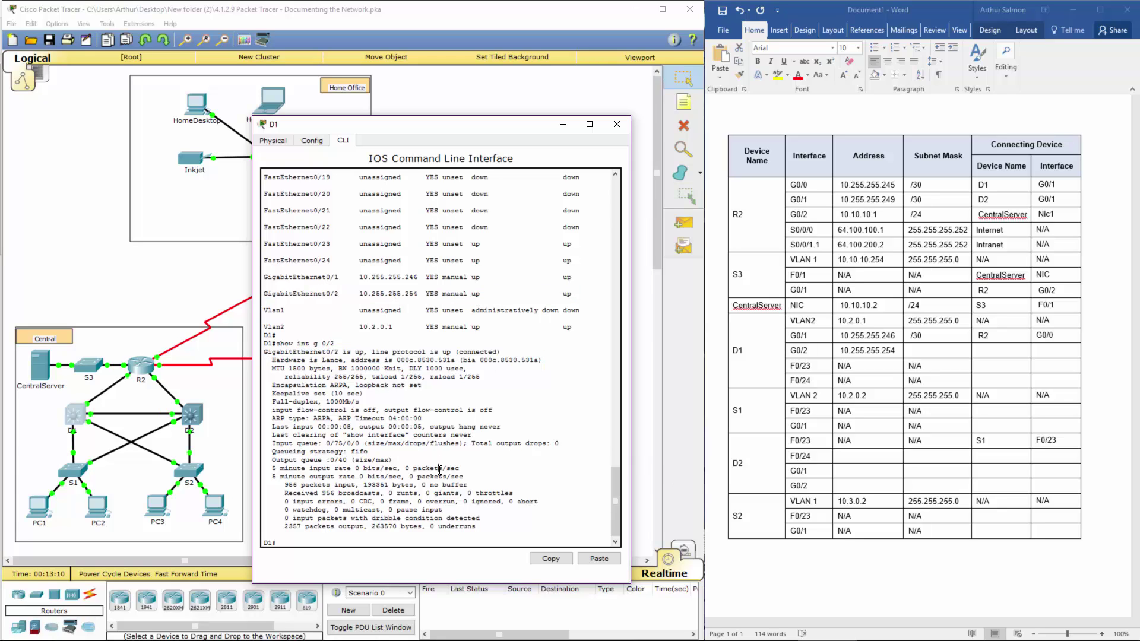
Step: Recall the show int g 0/2 command and scroll through D1's output
key("Up")
left_click(373, 393)
scroll(373, 393, "up", 6)
scroll(374, 392, "down", 4)
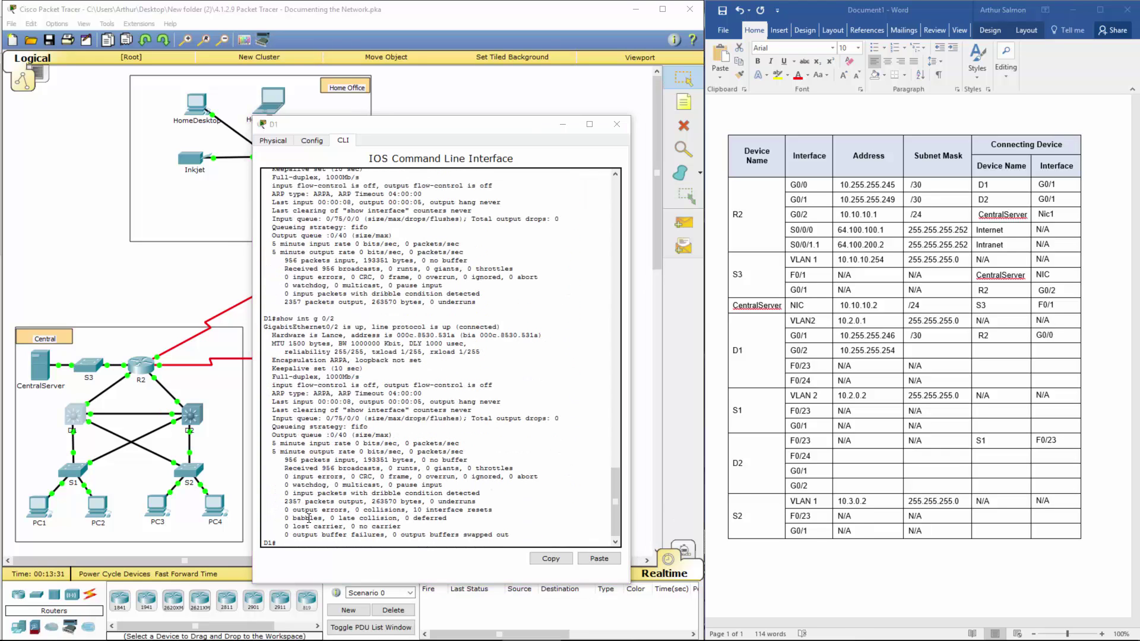
left_click(308, 519)
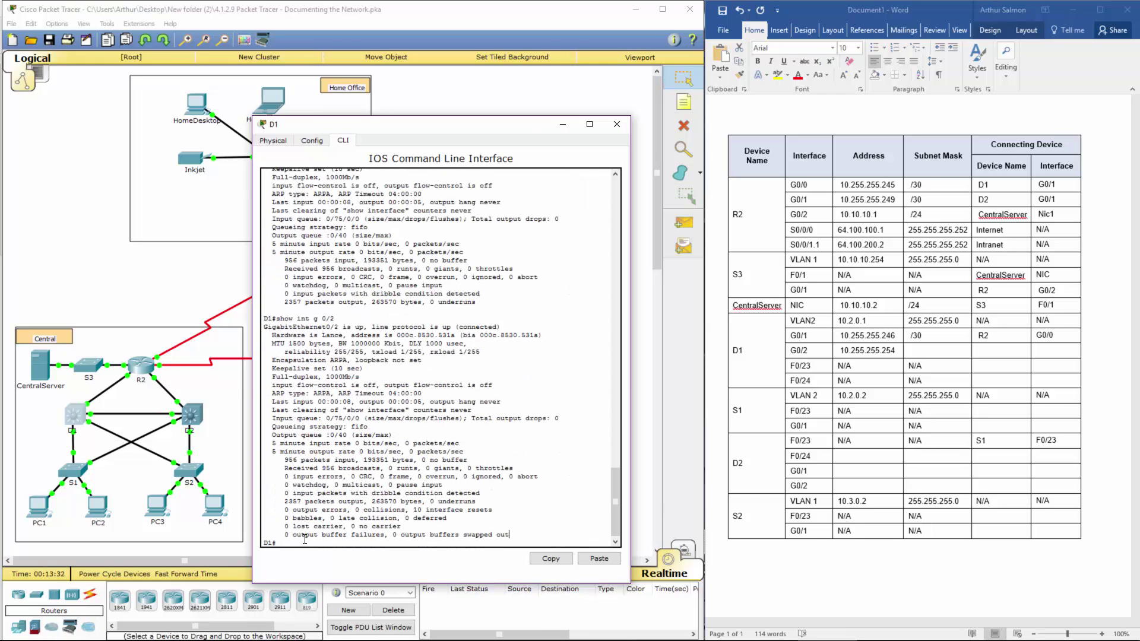
Step: Run show run on D1 and page to the G0/2 subnet mask
type("show r?")
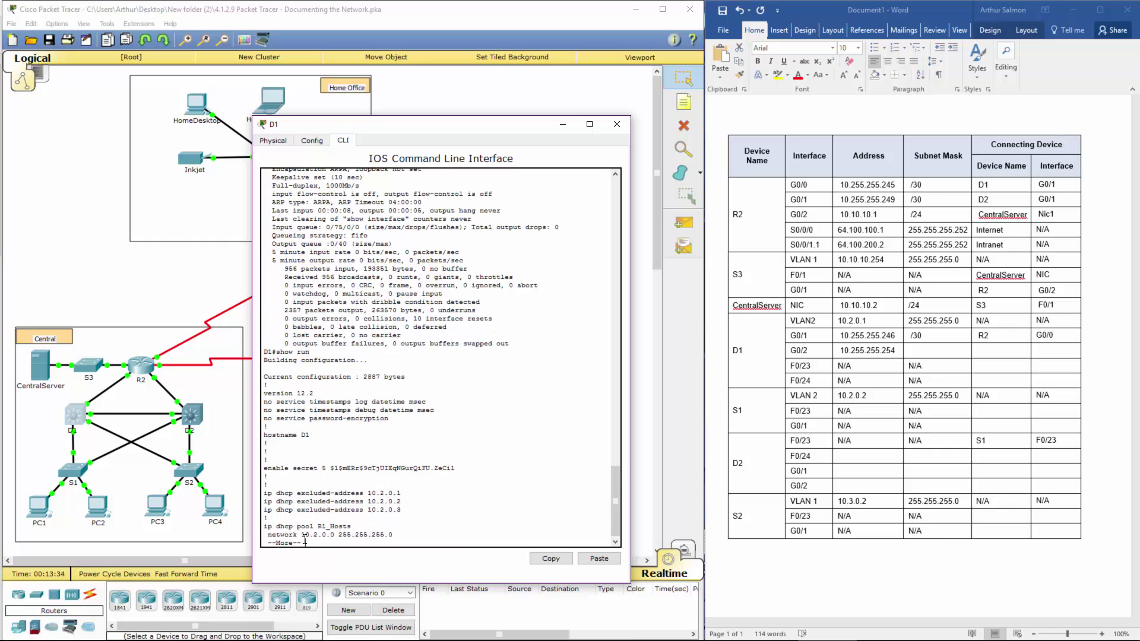
type("un")
key("Return")
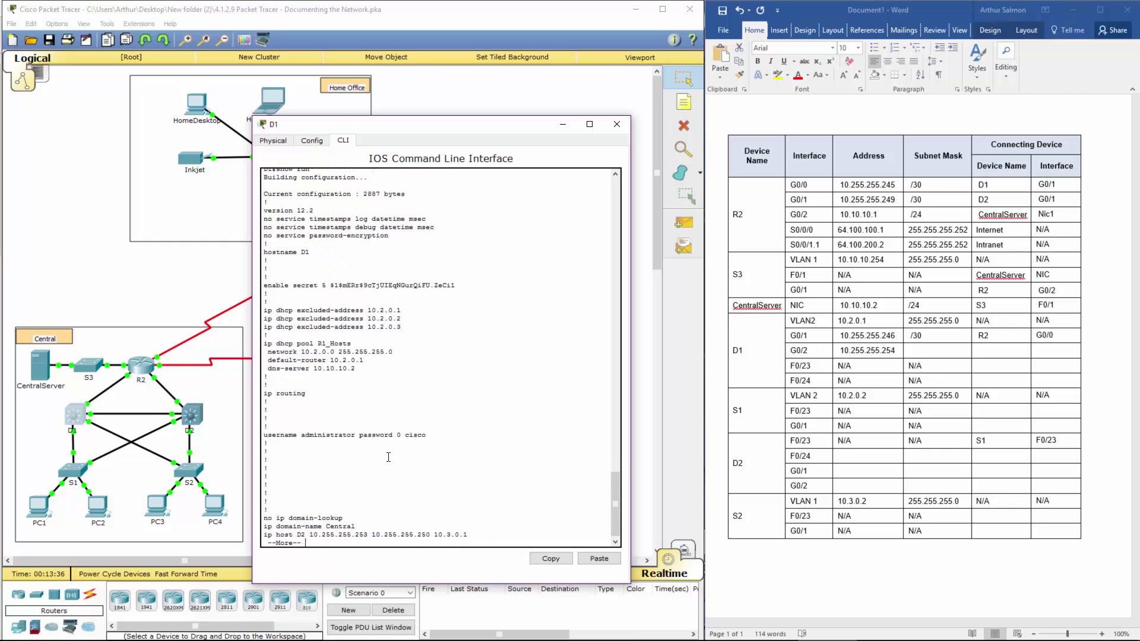
key("space")
key("space")
key("space")
key("space")
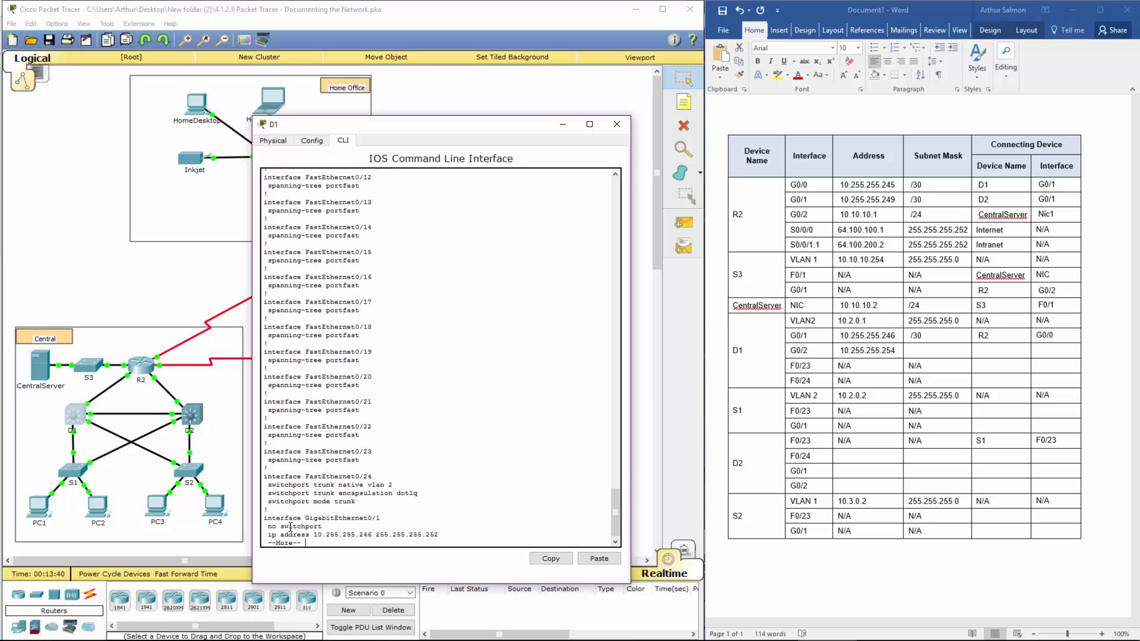
key("space")
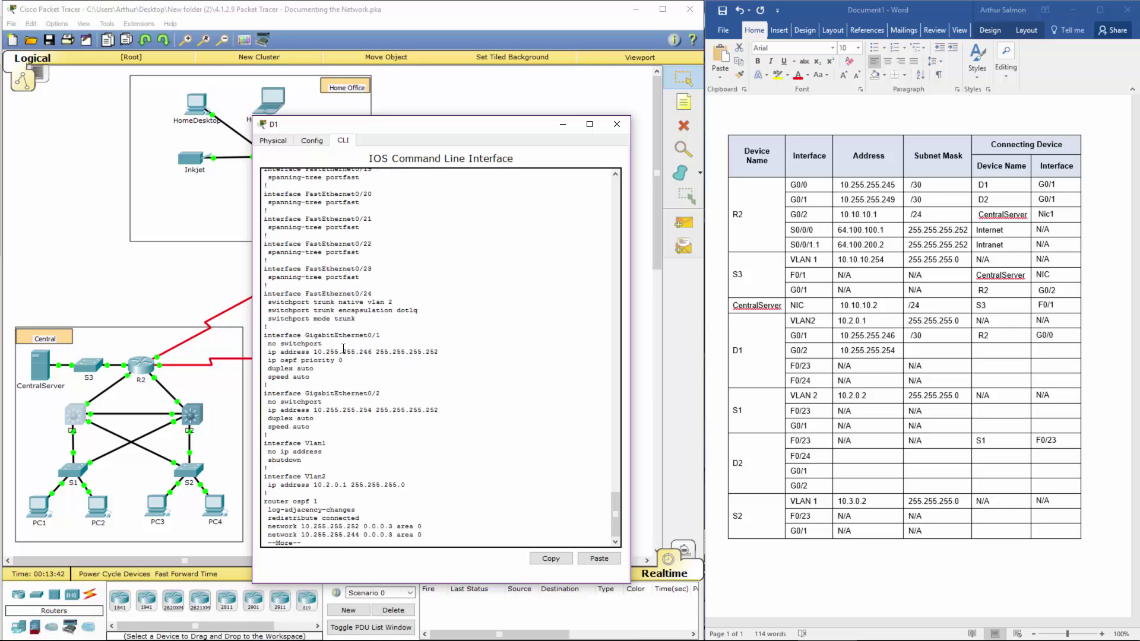
left_click_drag(389, 410, 439, 411)
Step: Enter /30 and D2 in D1's G0/2 row, then close D1's window
left_click(917, 352)
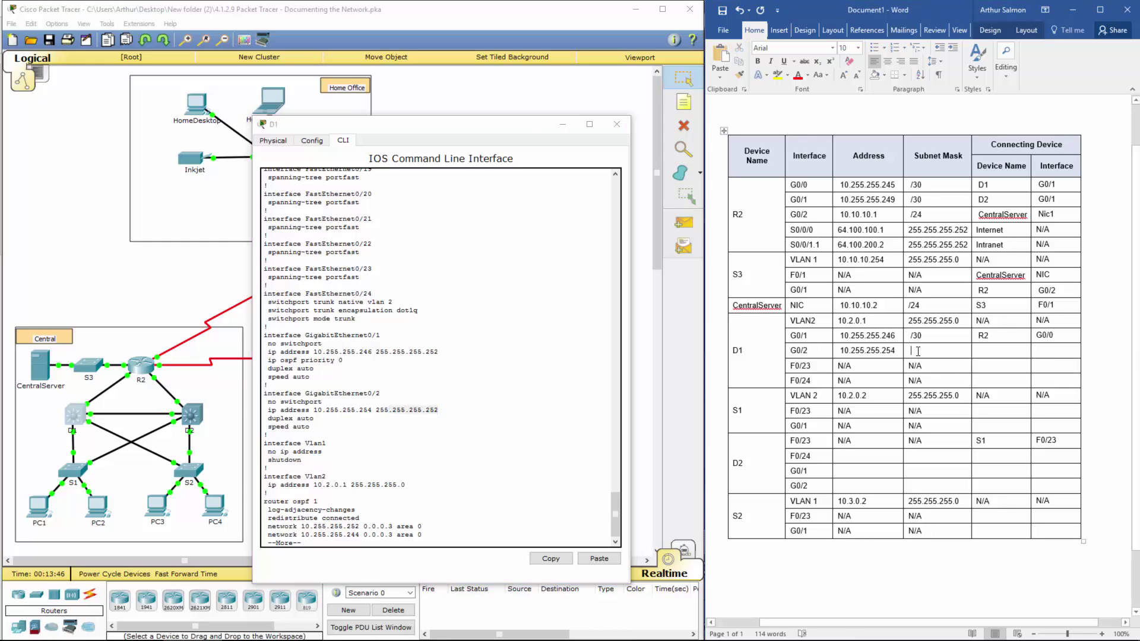
type("/30")
type("D2")
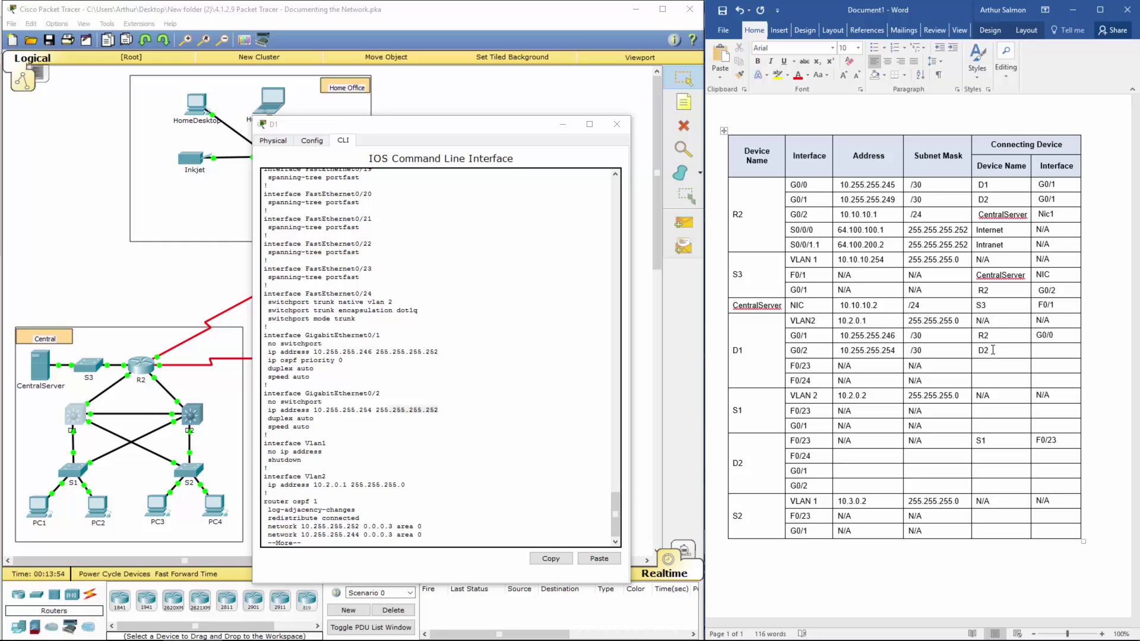
left_click(1049, 355)
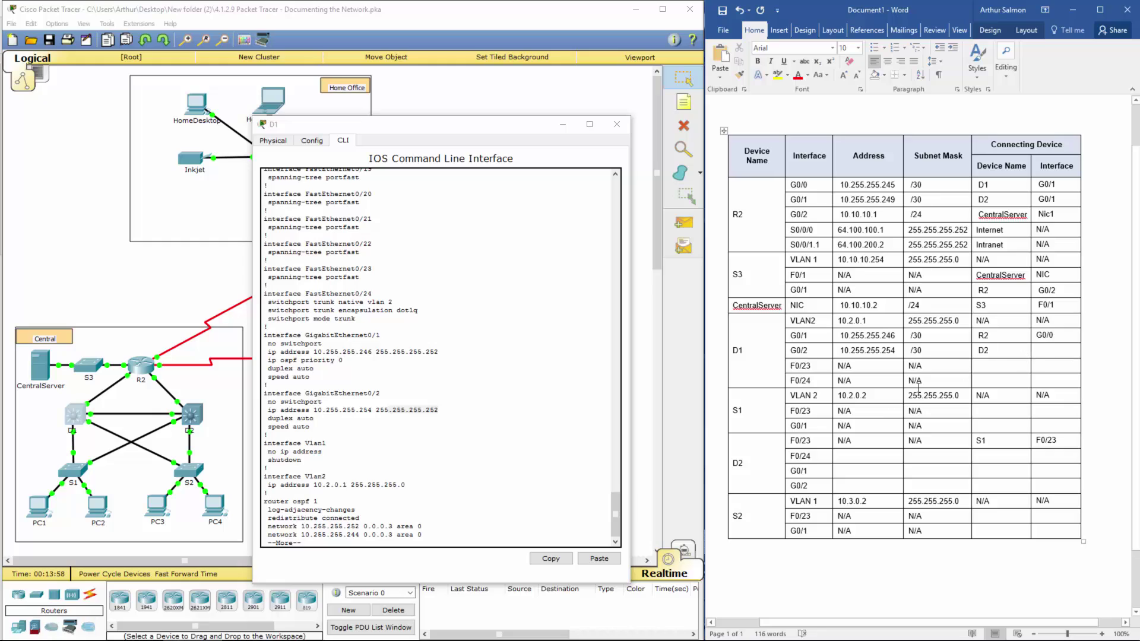
left_click(394, 445)
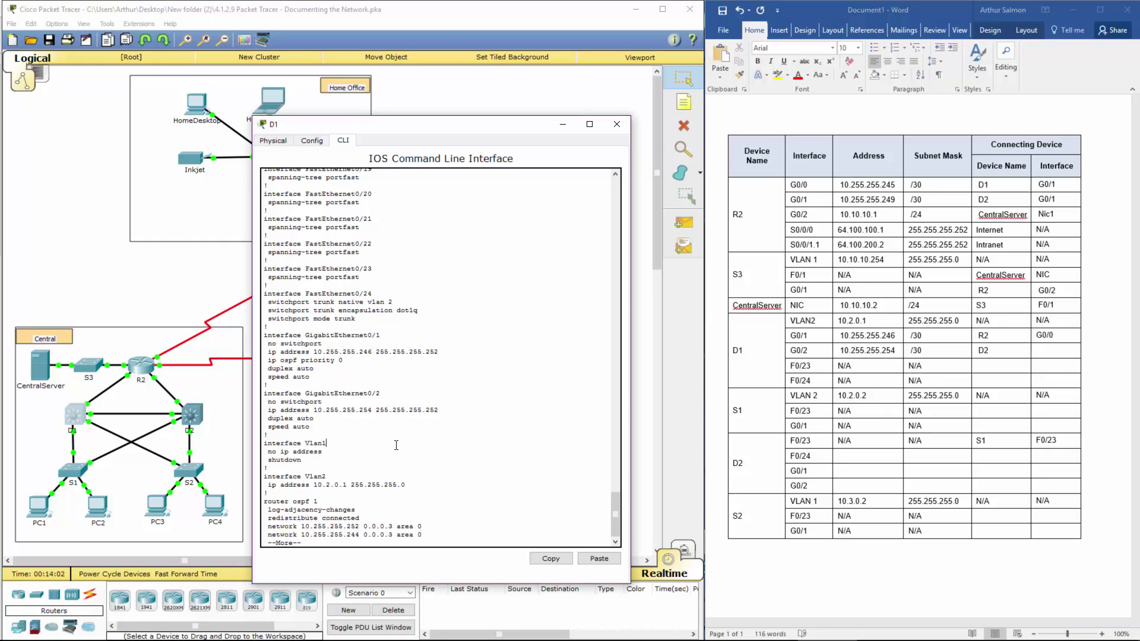
left_click_drag(839, 367, 961, 377)
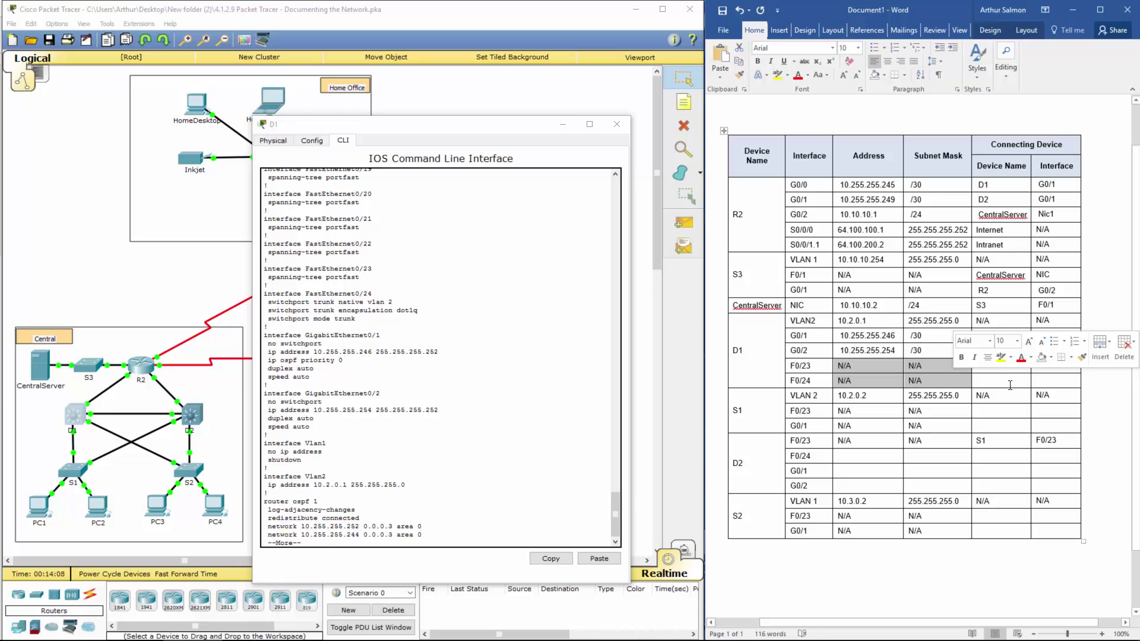
left_click(608, 171)
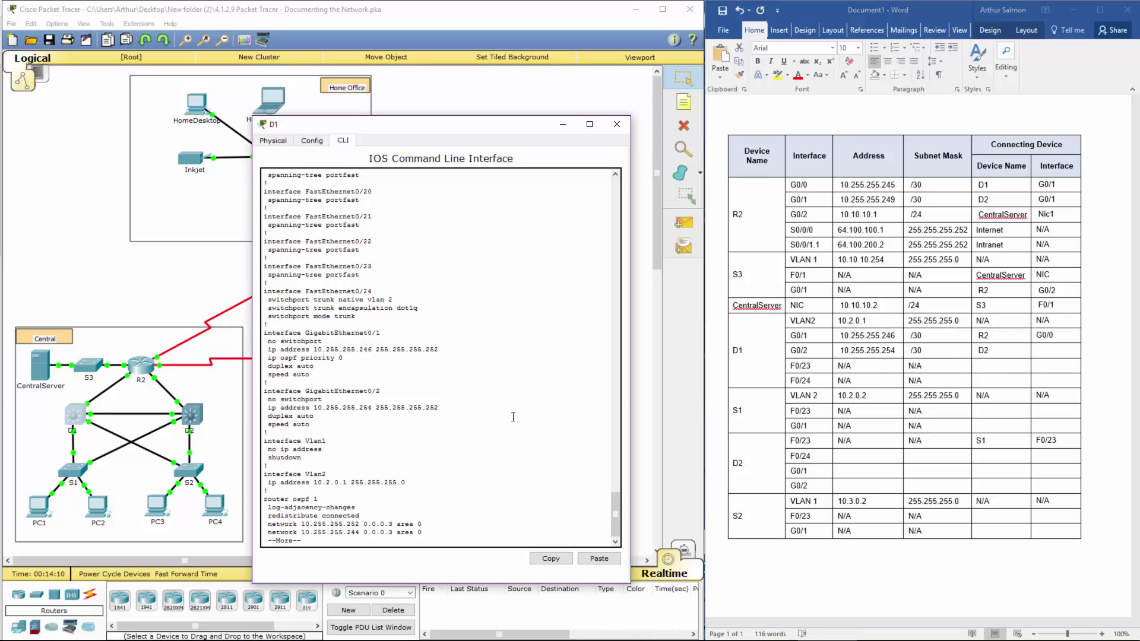
left_click(616, 123)
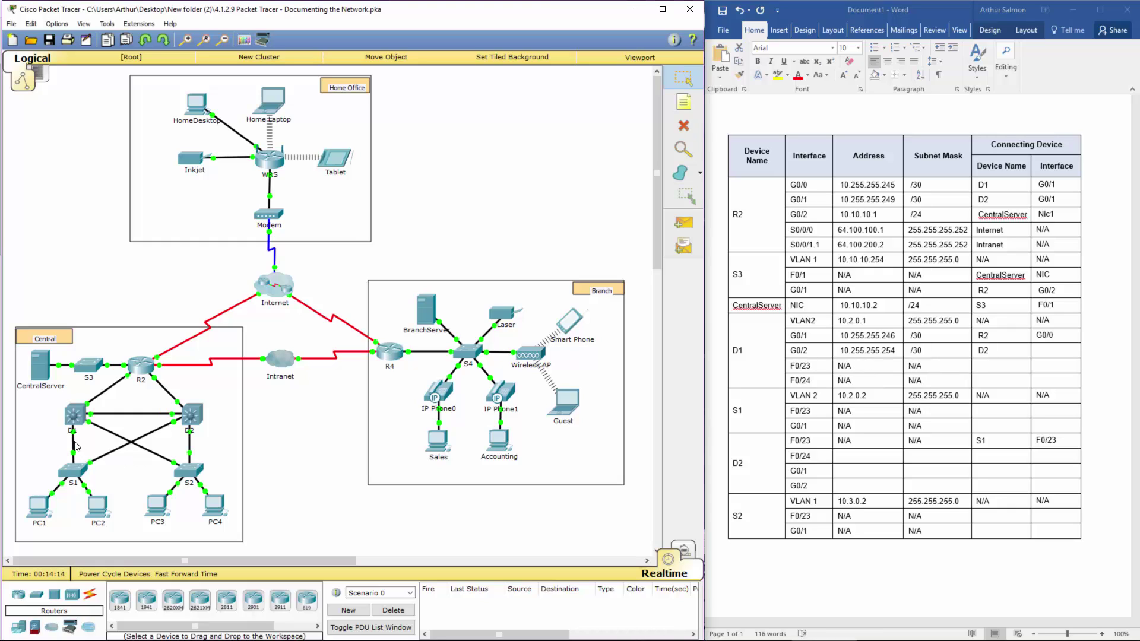
Step: Reopen D1's console and enter global configuration mode with conf t
left_click(75, 413)
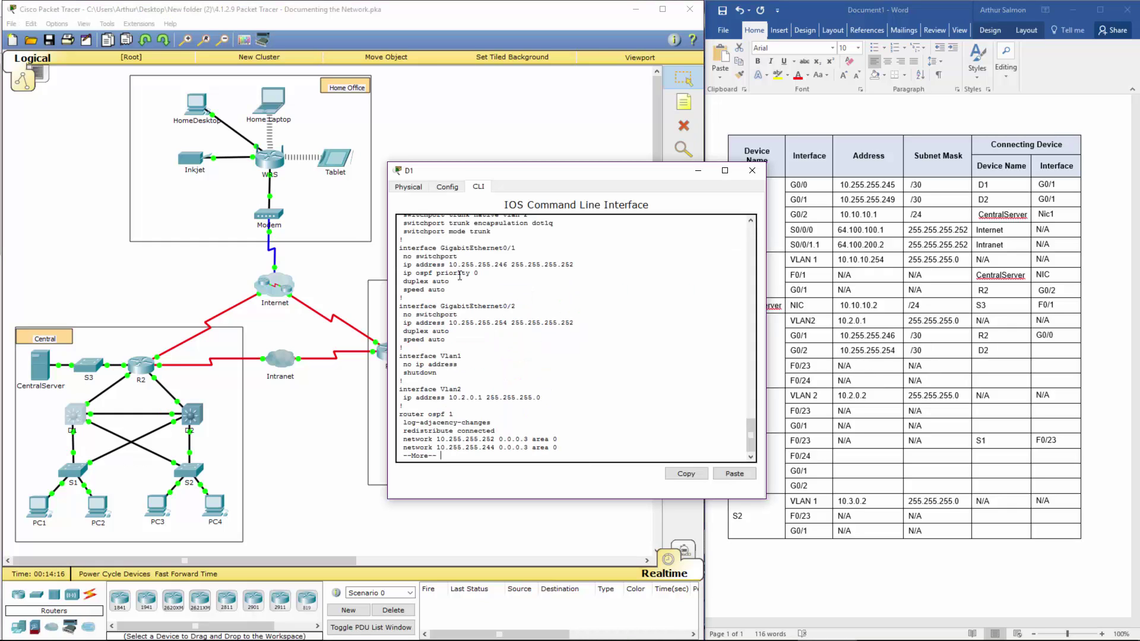
left_click(756, 174)
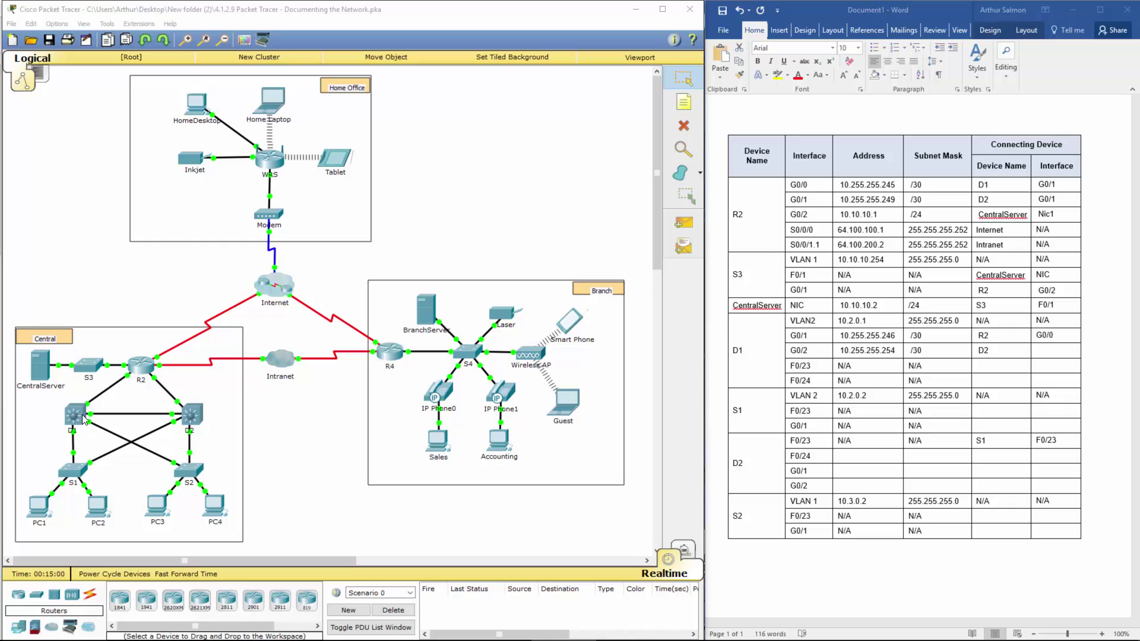
left_click(75, 415)
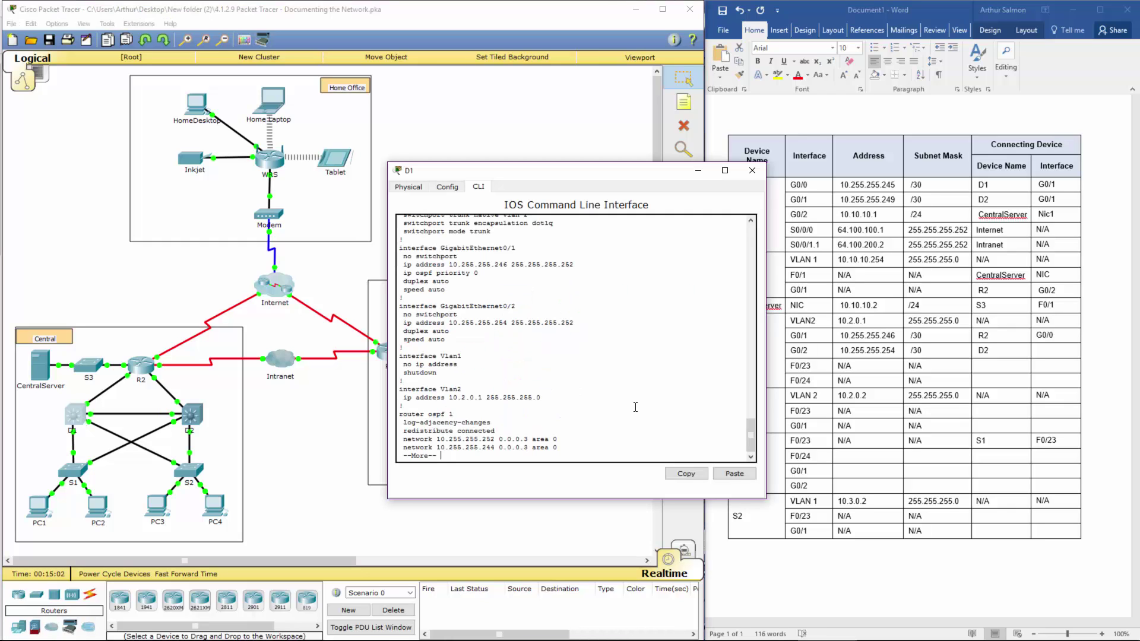
type("q")
type("conf t")
key("Return")
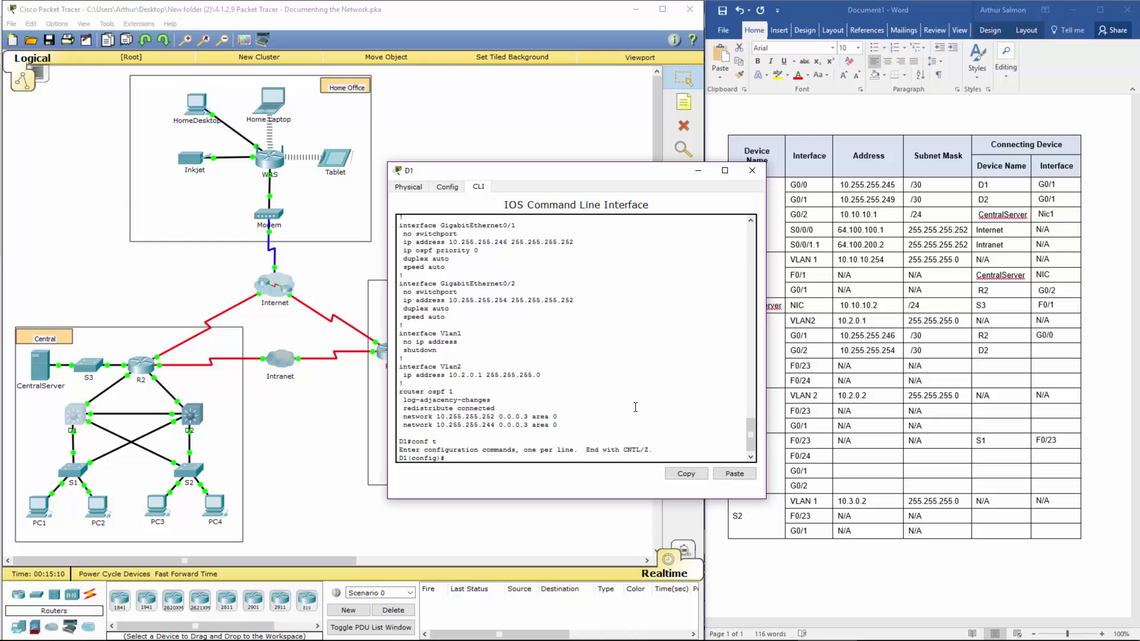
Step: Shut down interface FastEthernet0/23 on D1
type("int fa")
key("BackSpace")
key("Tab")
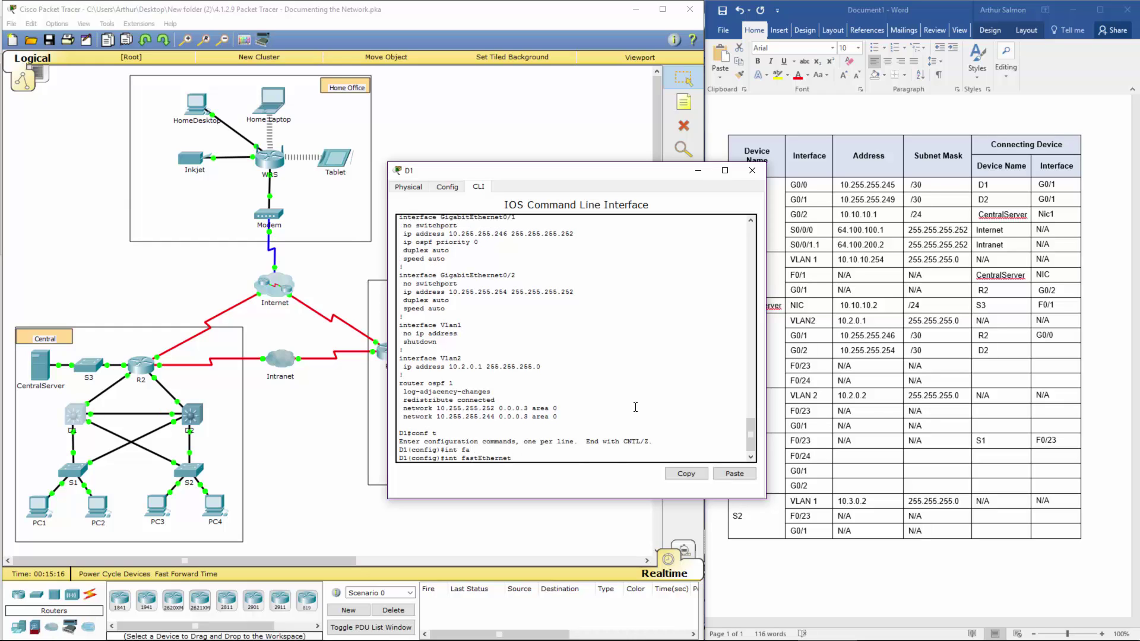
type("0/23")
key("Return")
type("no shu")
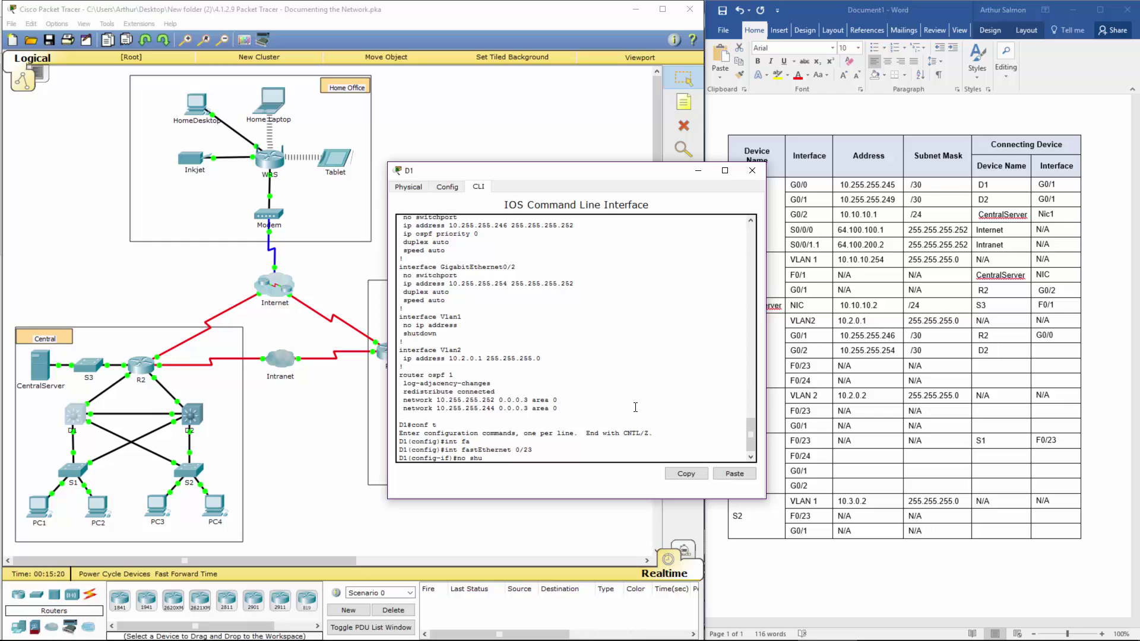
key("BackSpace")
key("BackSpace")
type("shut")
key("Return")
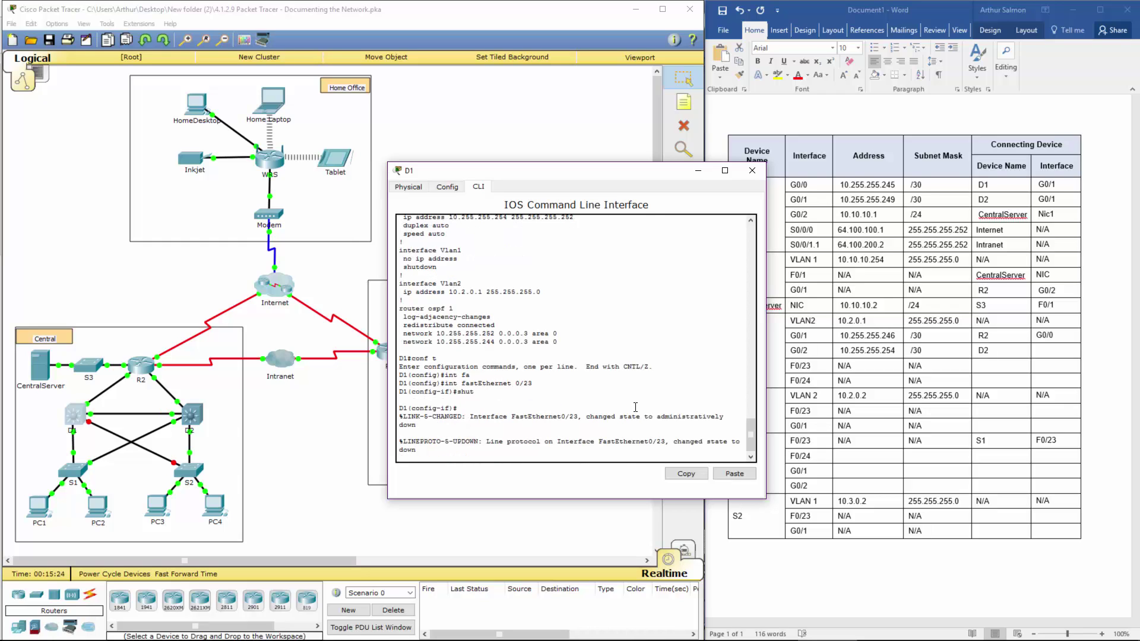
Step: Enter S2 and S1 as D1's F0/23 and F0/24 connecting devices, then close D1's console
left_click(752, 170)
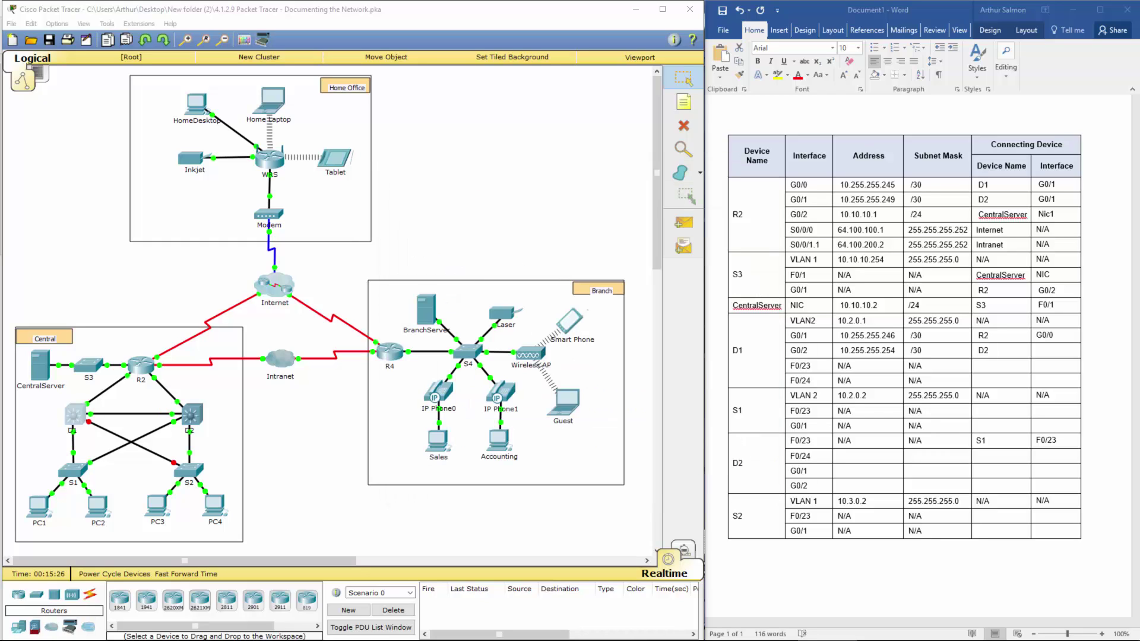
left_click_drag(840, 365, 917, 380)
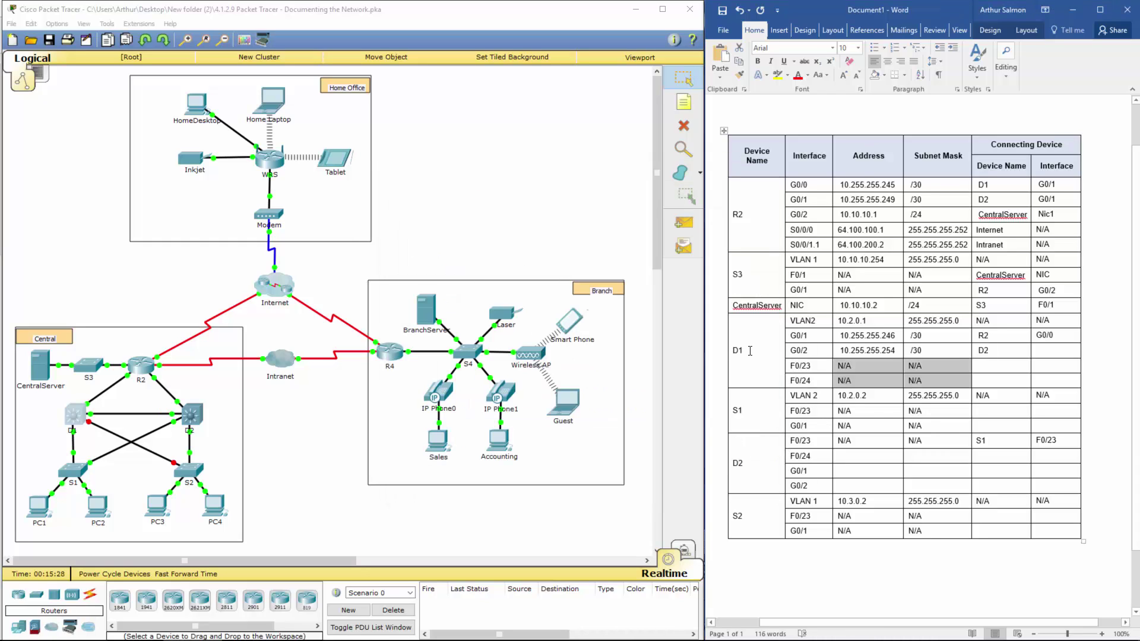
double_click(738, 350)
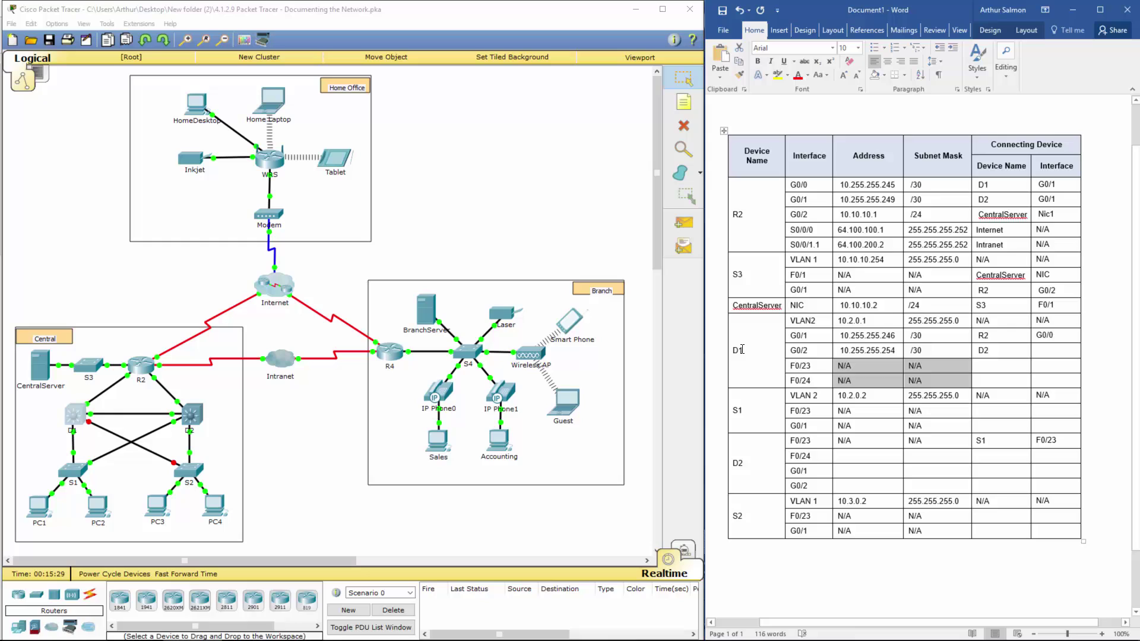
left_click(984, 365)
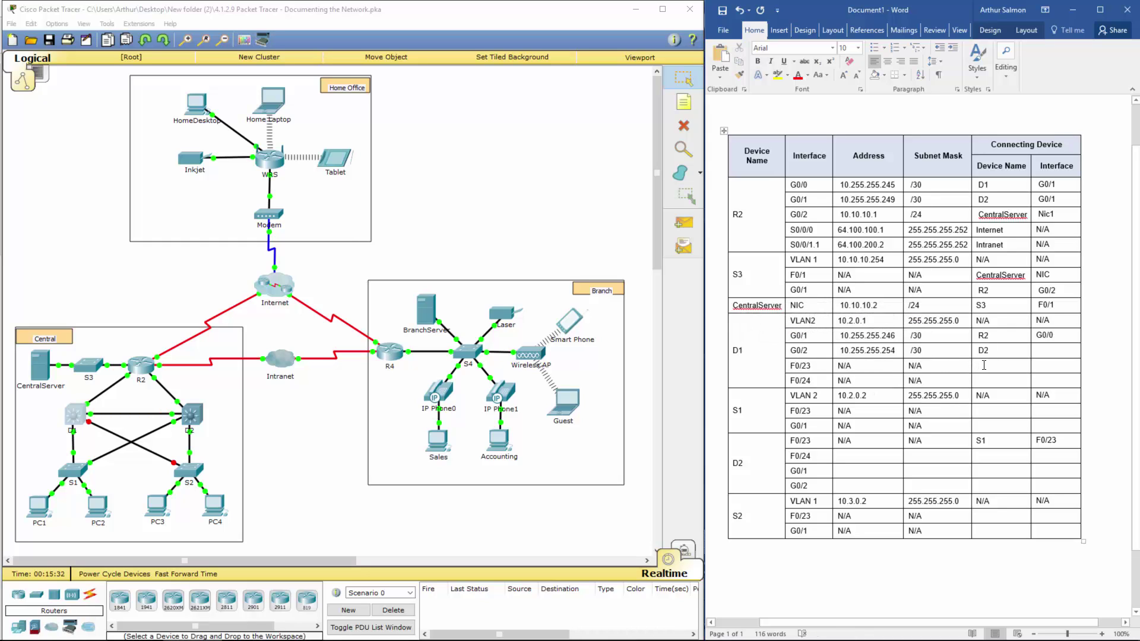
type("S2")
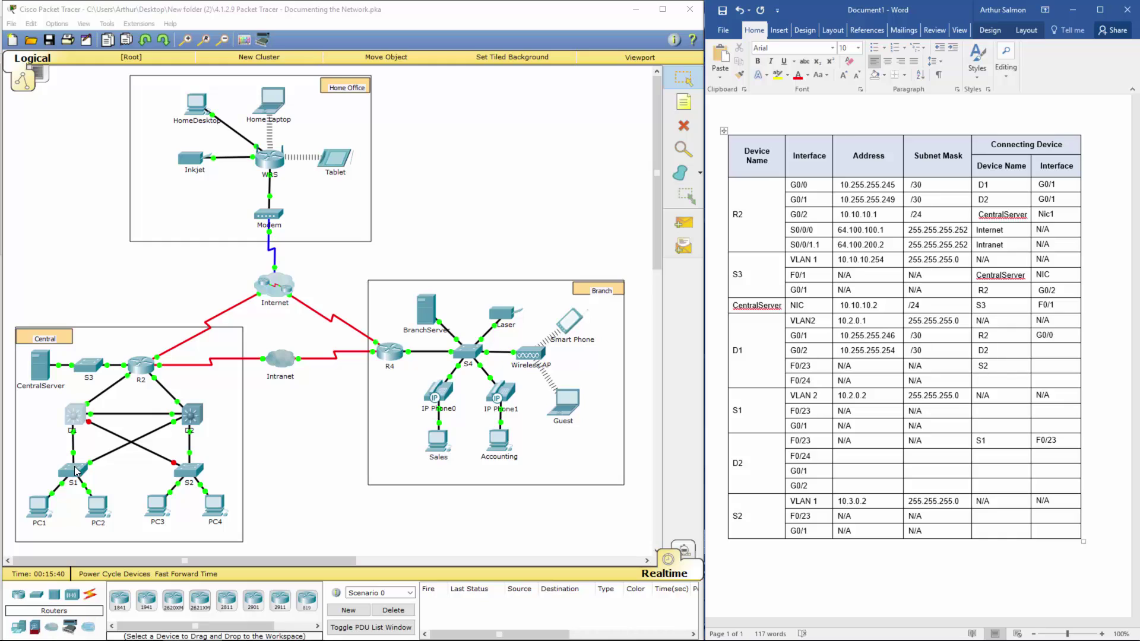
key("Down")
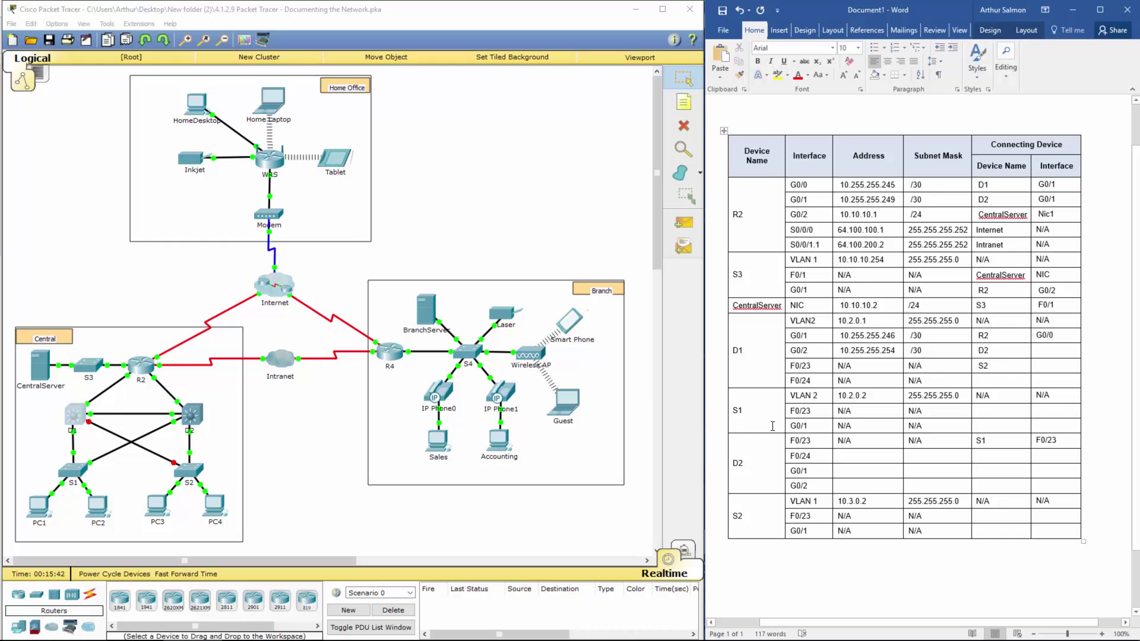
type("S1")
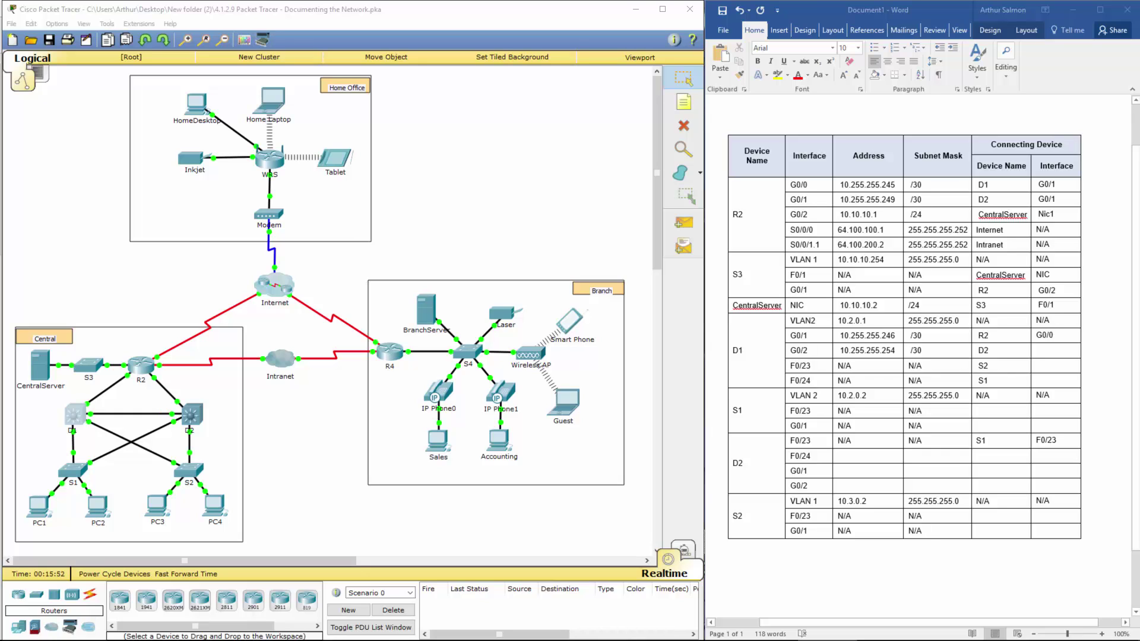
key("alt+Tab")
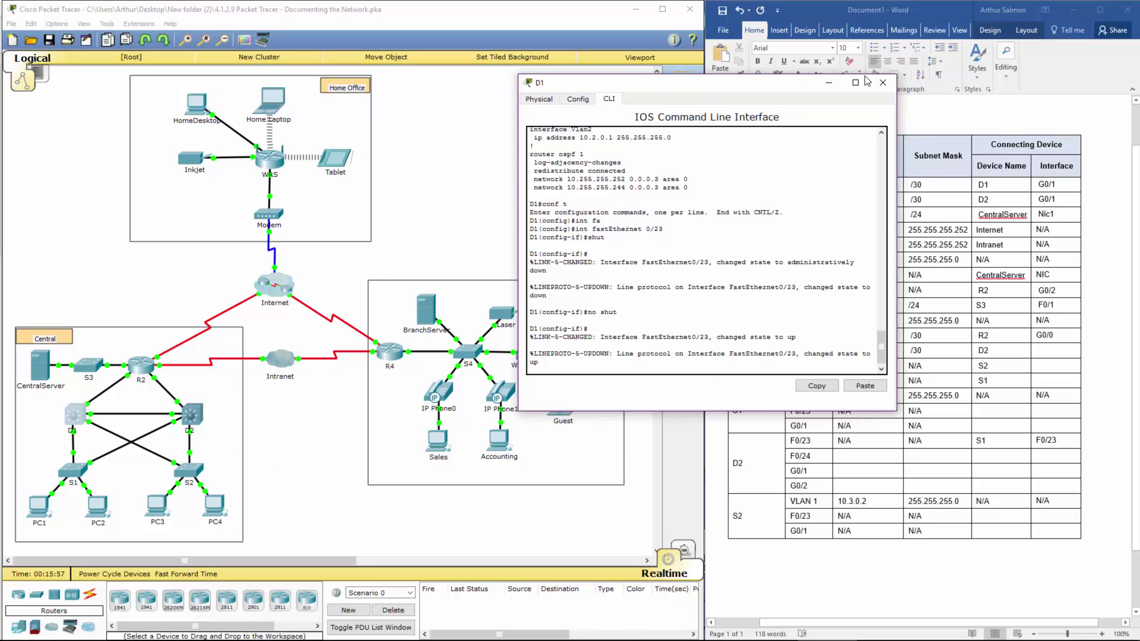
left_click(891, 84)
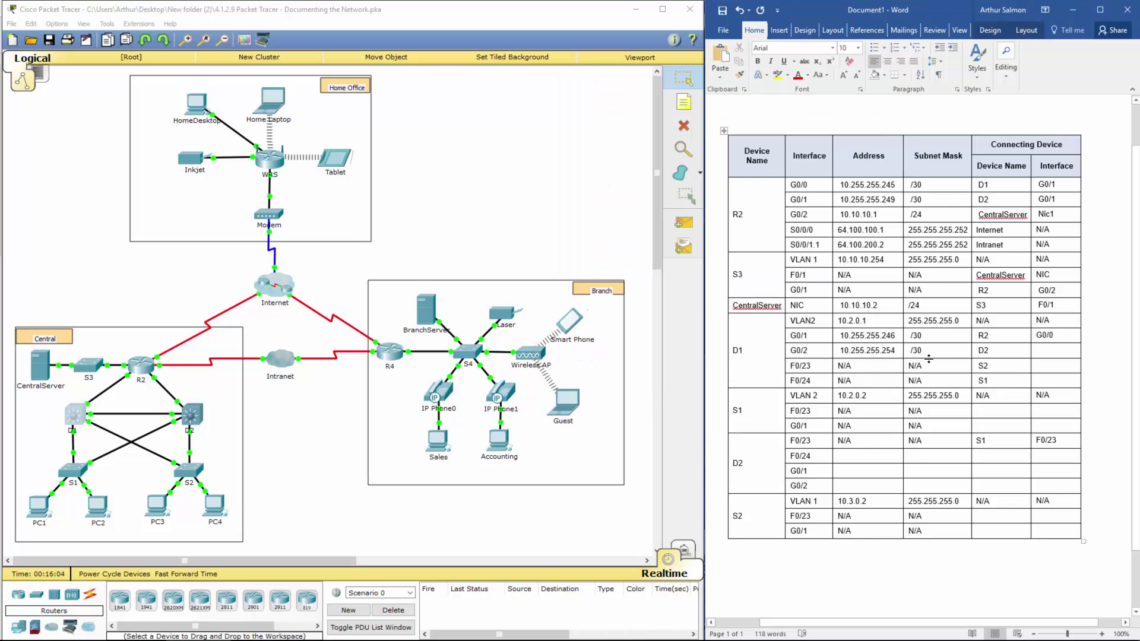
Step: Review D1's F0/23 and F0/24 mask and connecting-device cells (S2, S1)
left_click_drag(926, 366, 990, 378)
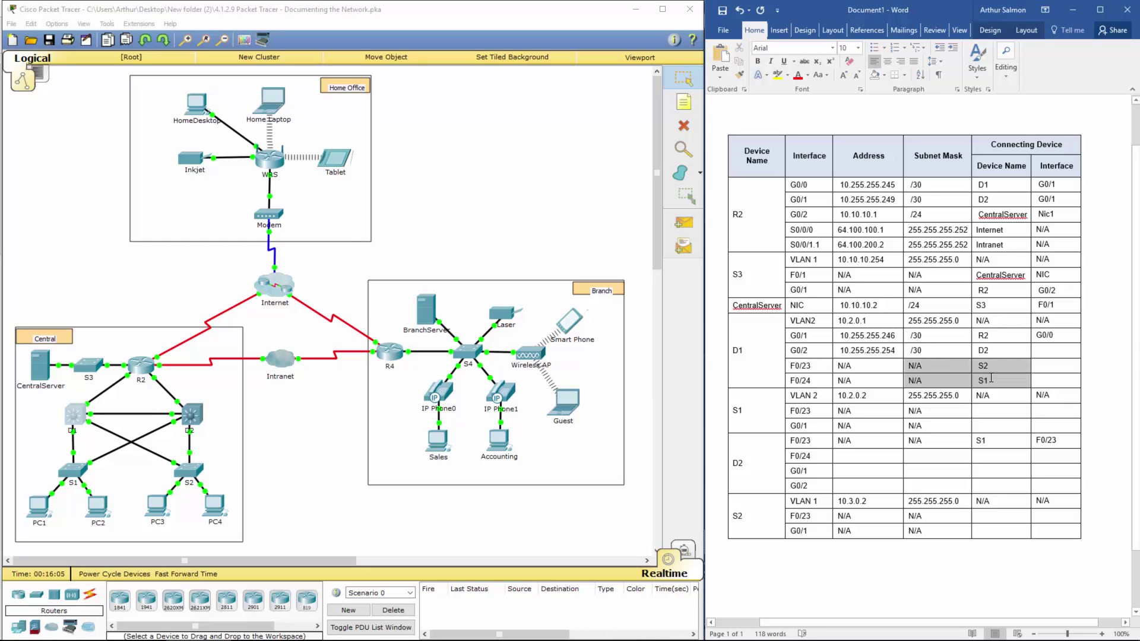
left_click_drag(912, 366, 935, 372)
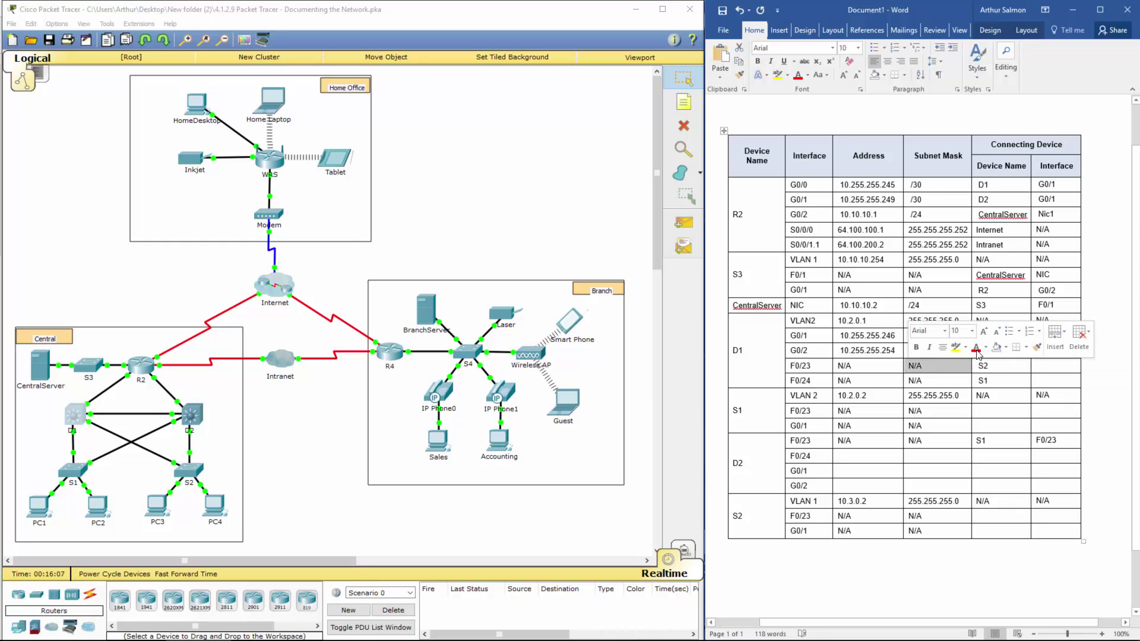
left_click(935, 372)
left_click_drag(1002, 380, 1056, 351)
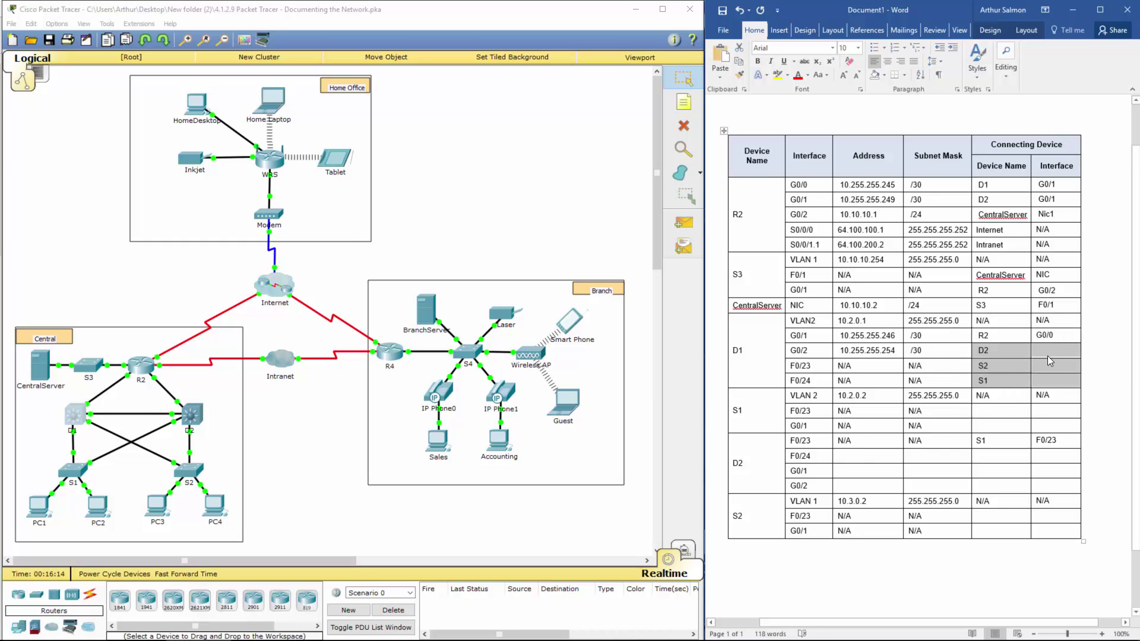
left_click(780, 399)
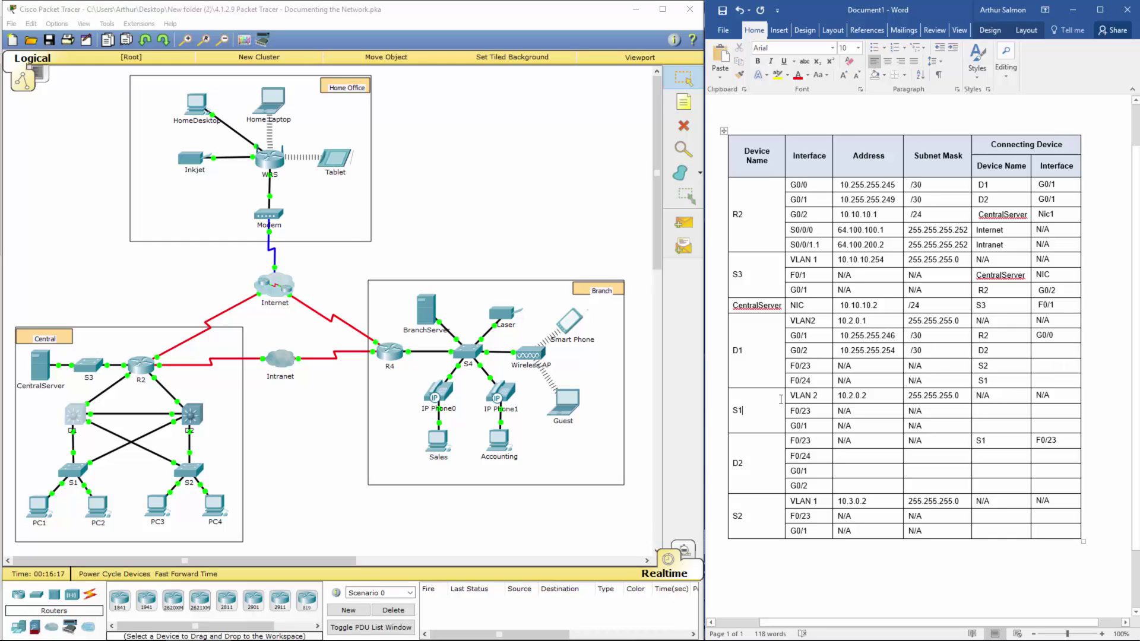
Step: Select S1's VLAN 2, F0/23 and G0/1 rows across the Interface column
left_click(1003, 407, "shift")
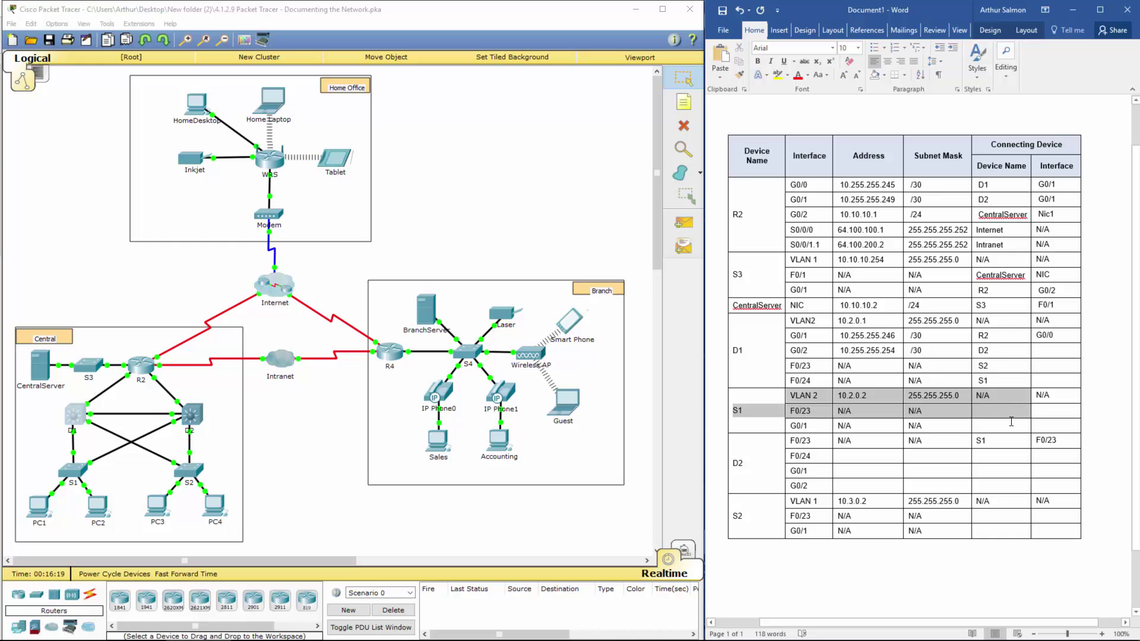
left_click(1011, 421, "shift")
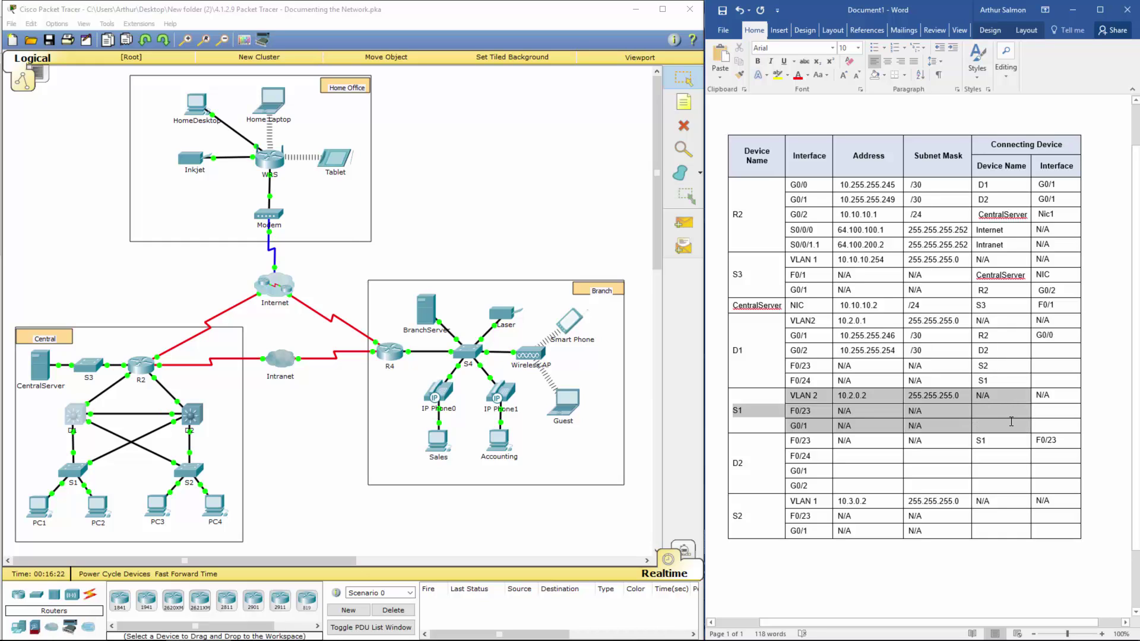
left_click(1040, 421, "shift")
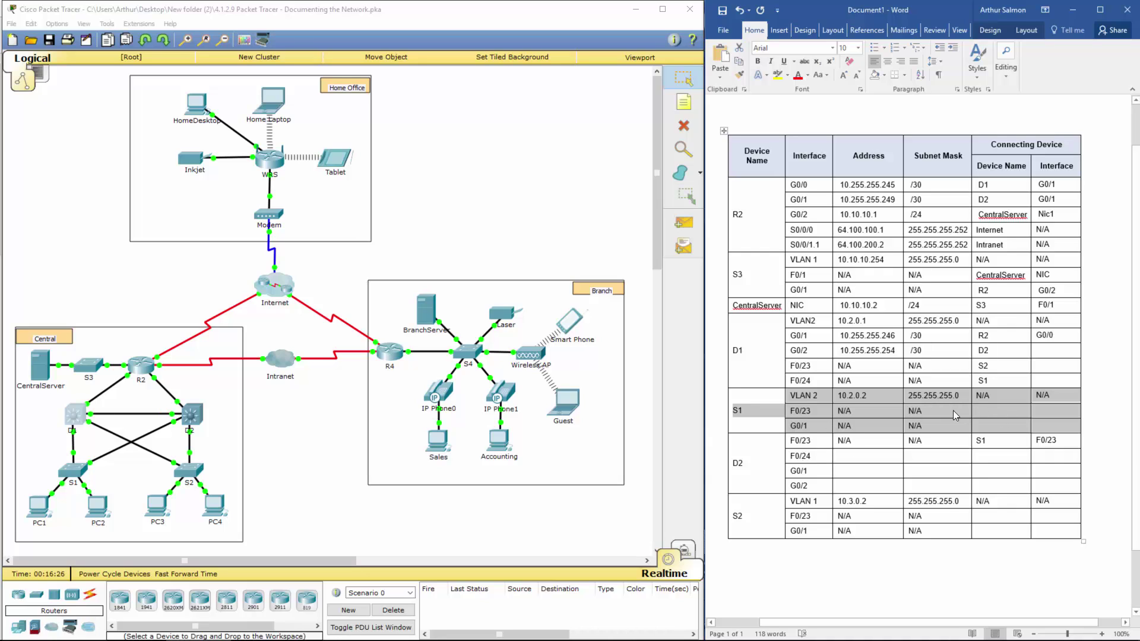
Step: Open S1's console, enable with the enable password, and enter conf t
left_click(74, 475)
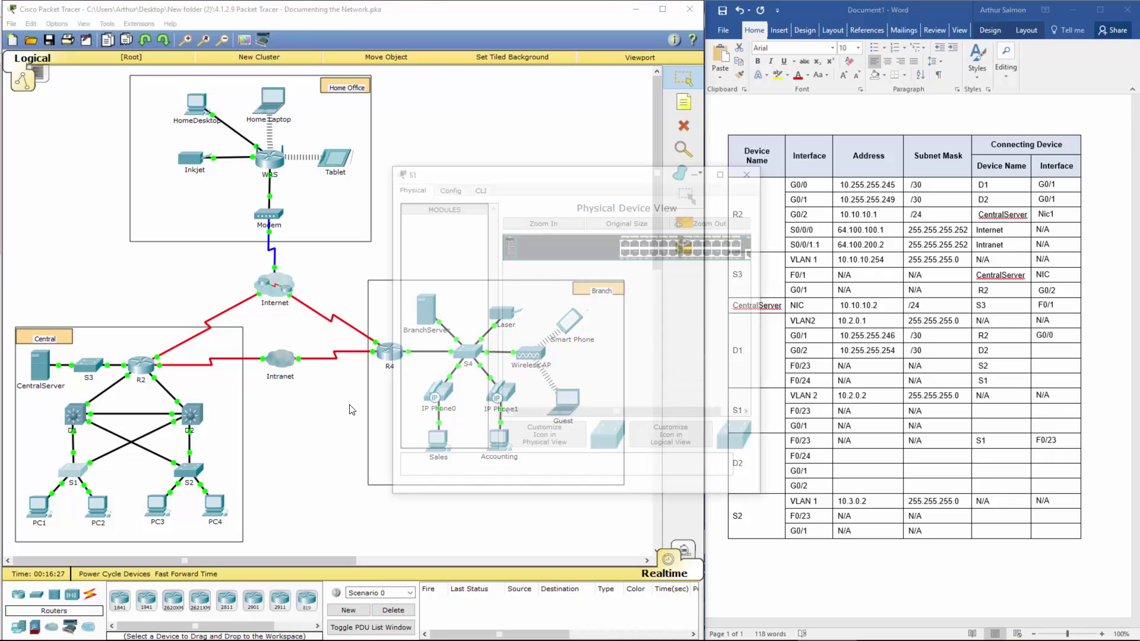
left_click(477, 188)
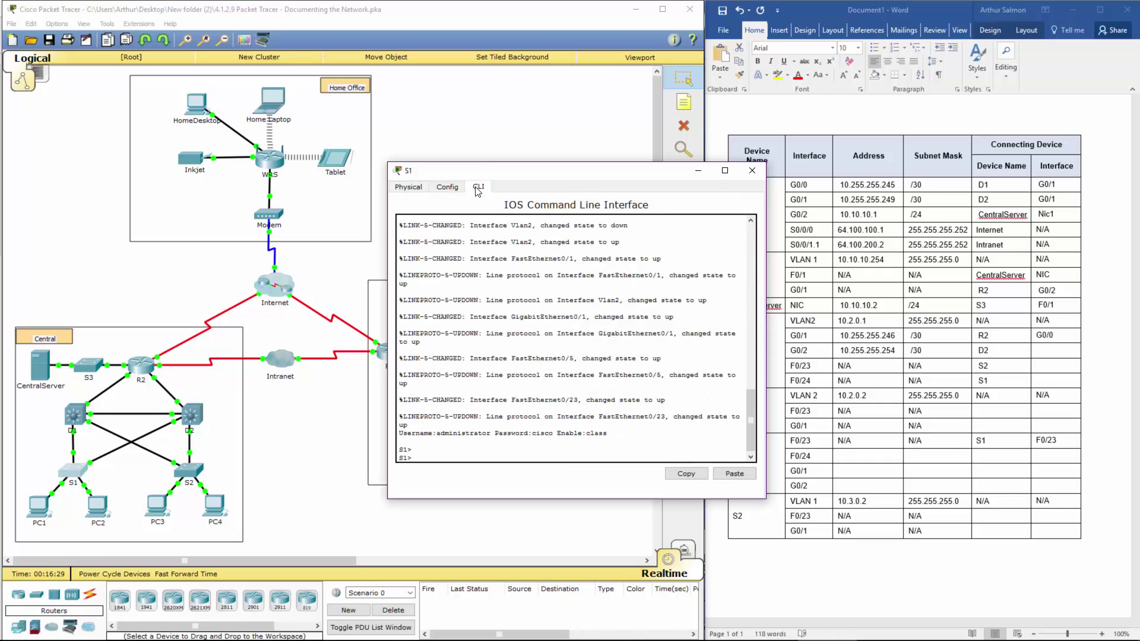
type("en")
key("Return")
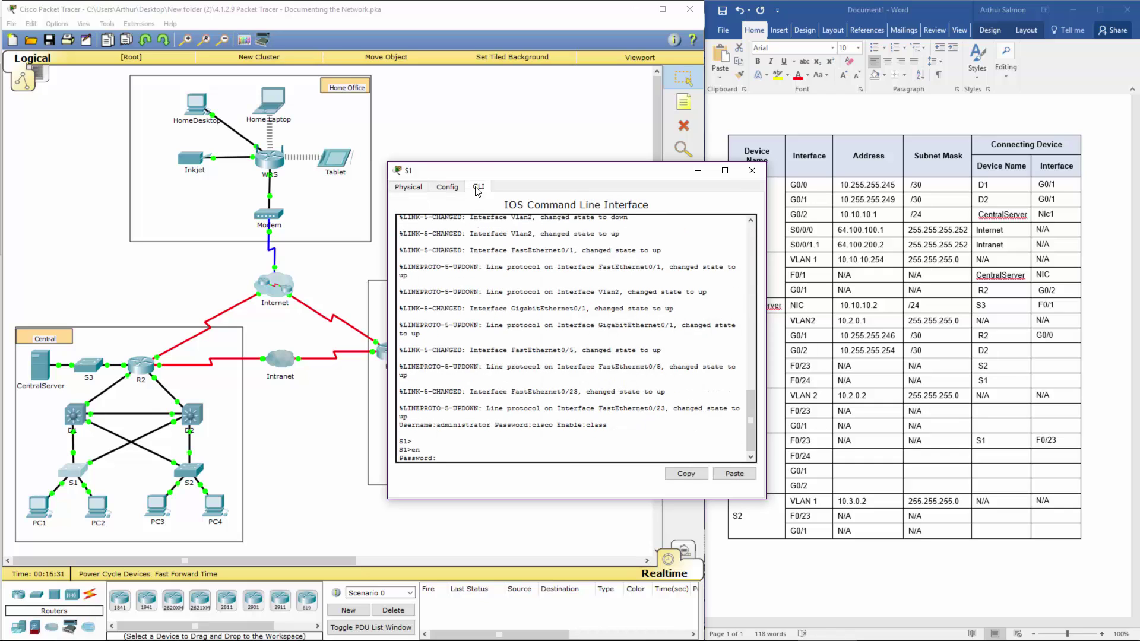
type("class")
key("Return")
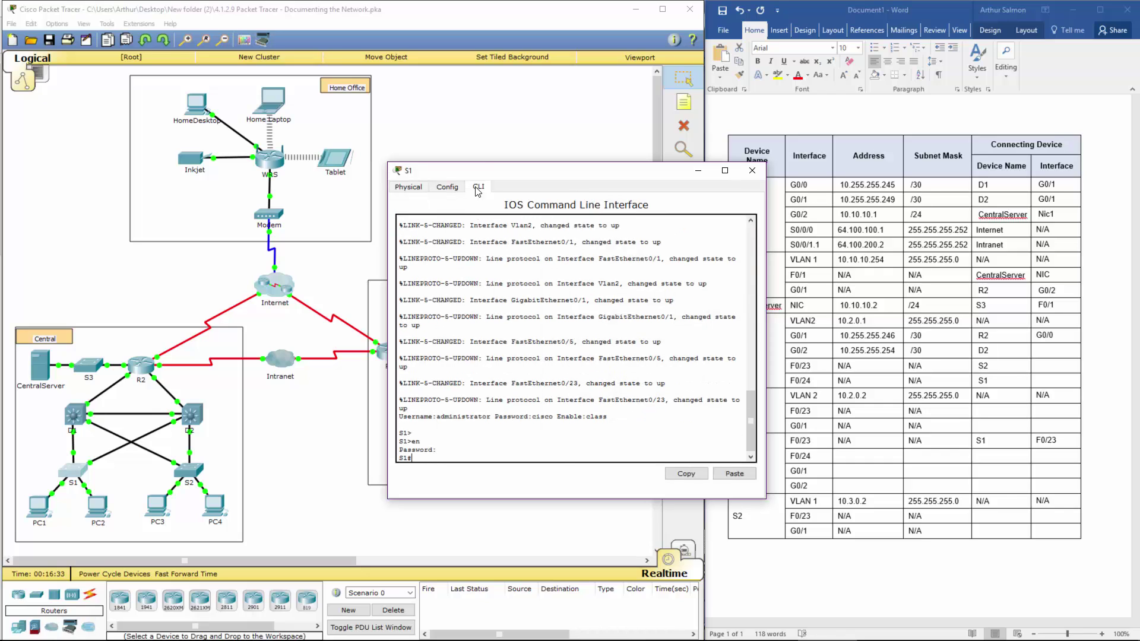
type("conf t")
key("Return")
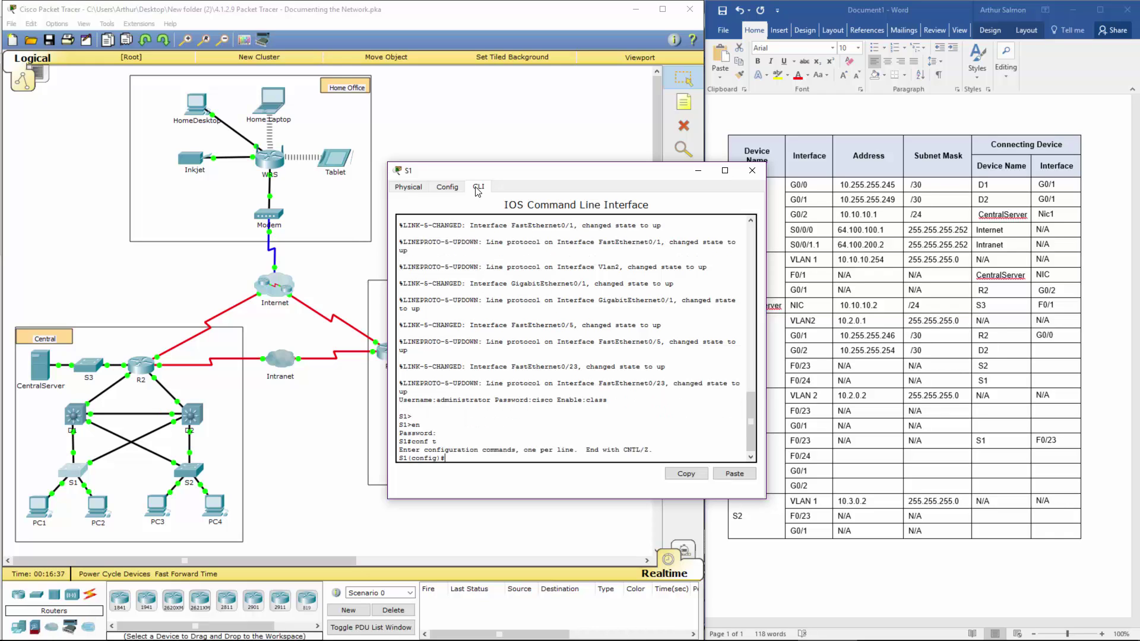
Step: Shut S1's FastEthernet0/23 and record D2 as its connecting device in Word
type("int fa0/23")
key("Return")
type("shut")
key("Return")
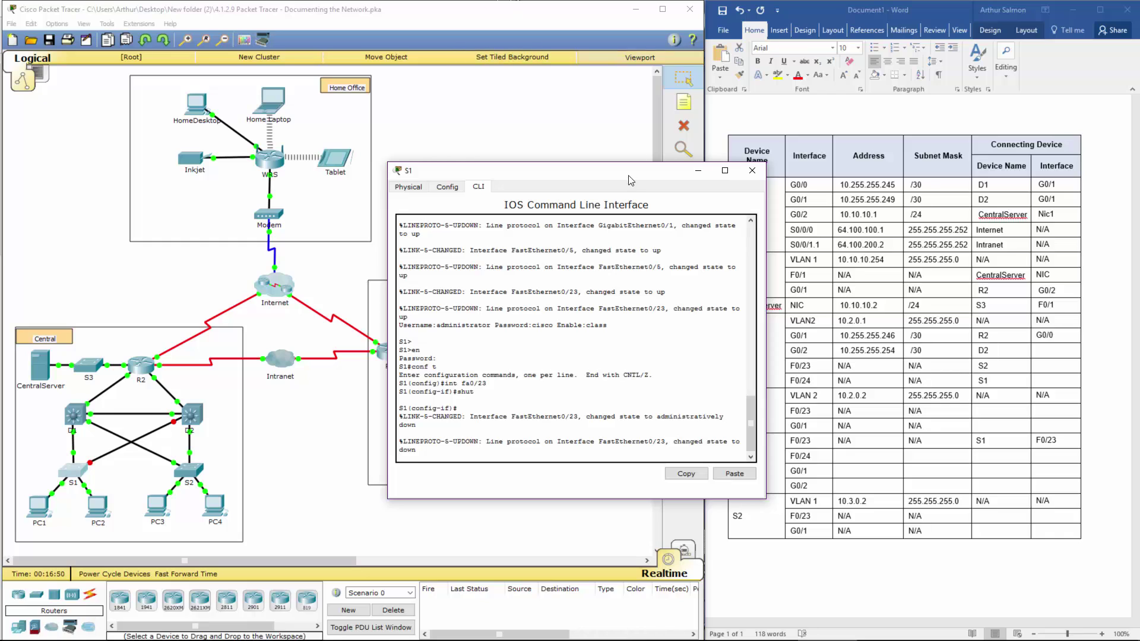
left_click_drag(625, 173, 553, 127)
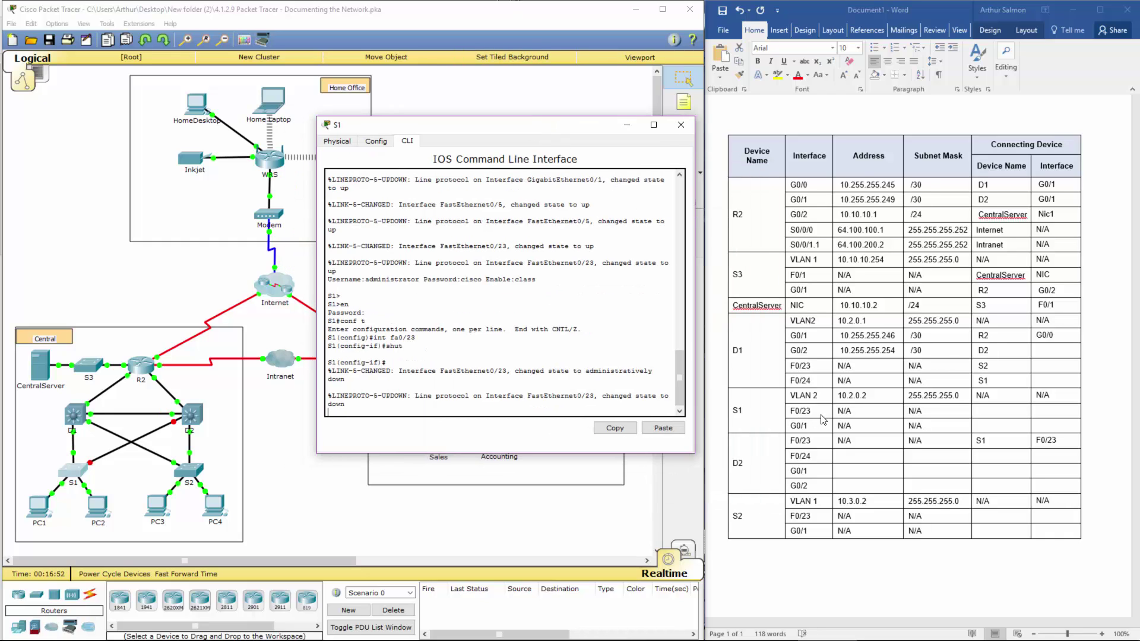
left_click(999, 413)
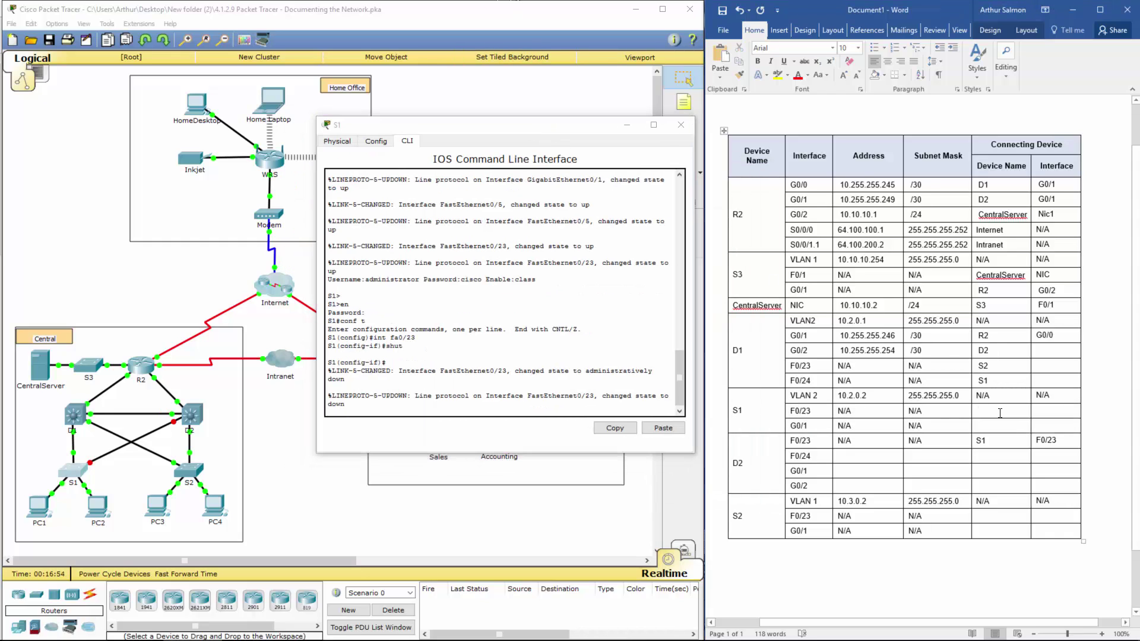
type("D2")
Step: Re-enable S1's FastEthernet0/23 with no shut
left_click(552, 401)
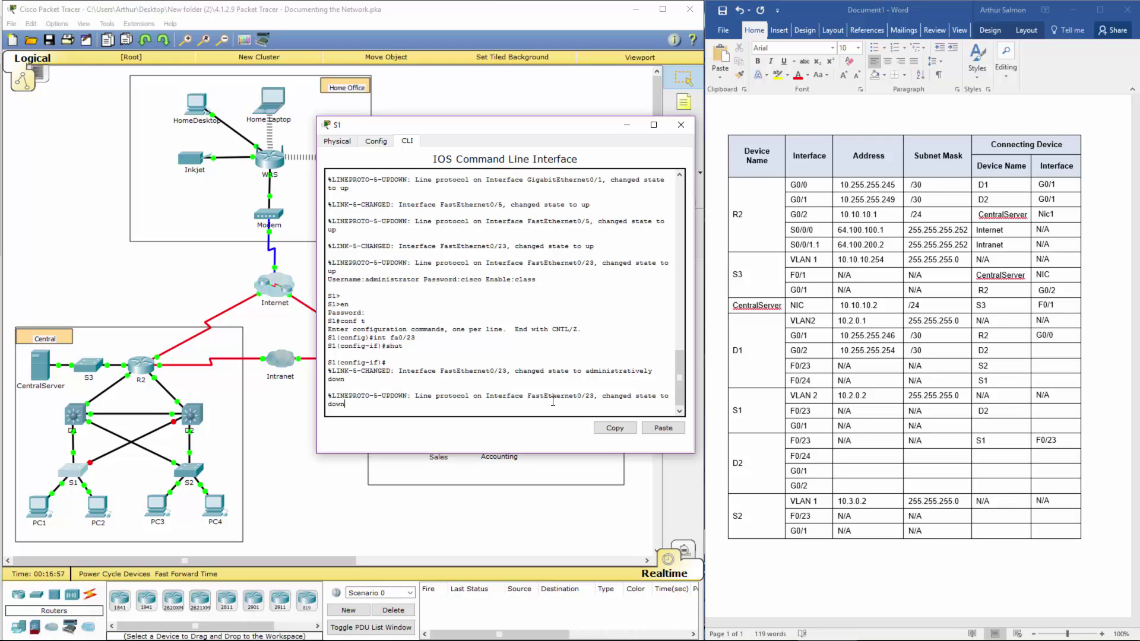
type("shut")
key("BackSpace")
key("BackSpace")
key("BackSpace")
key("BackSpace")
key("Return")
key("Return")
type("no shut")
key("Return")
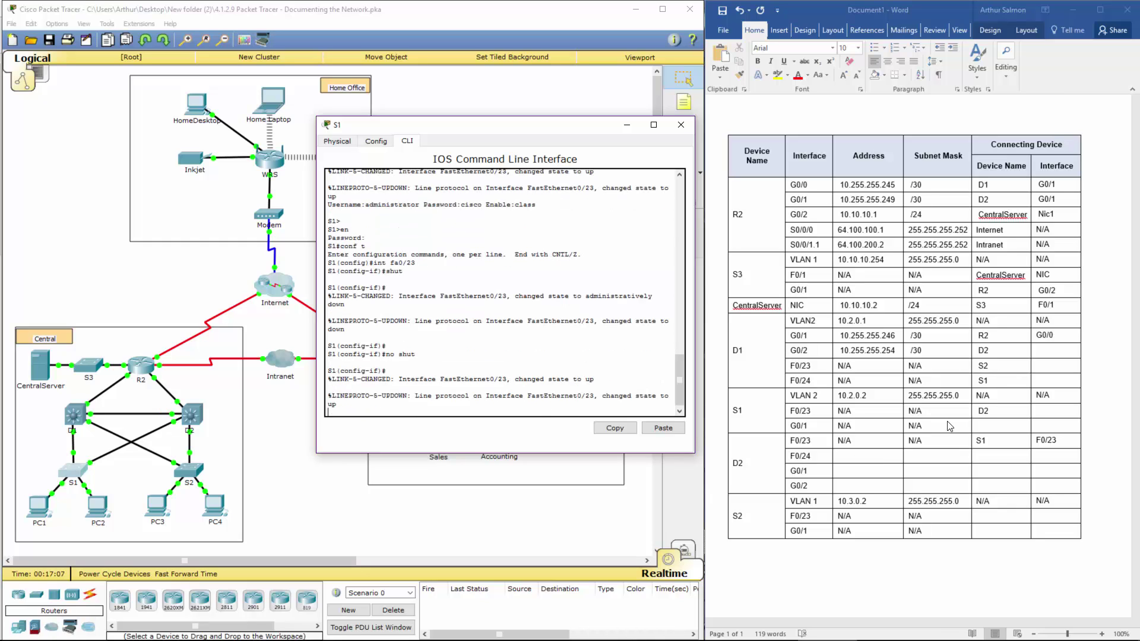
Step: Enter D1 as the connecting device for S1's G0/1 row
left_click(814, 396)
left_click_drag(1017, 410, 976, 427)
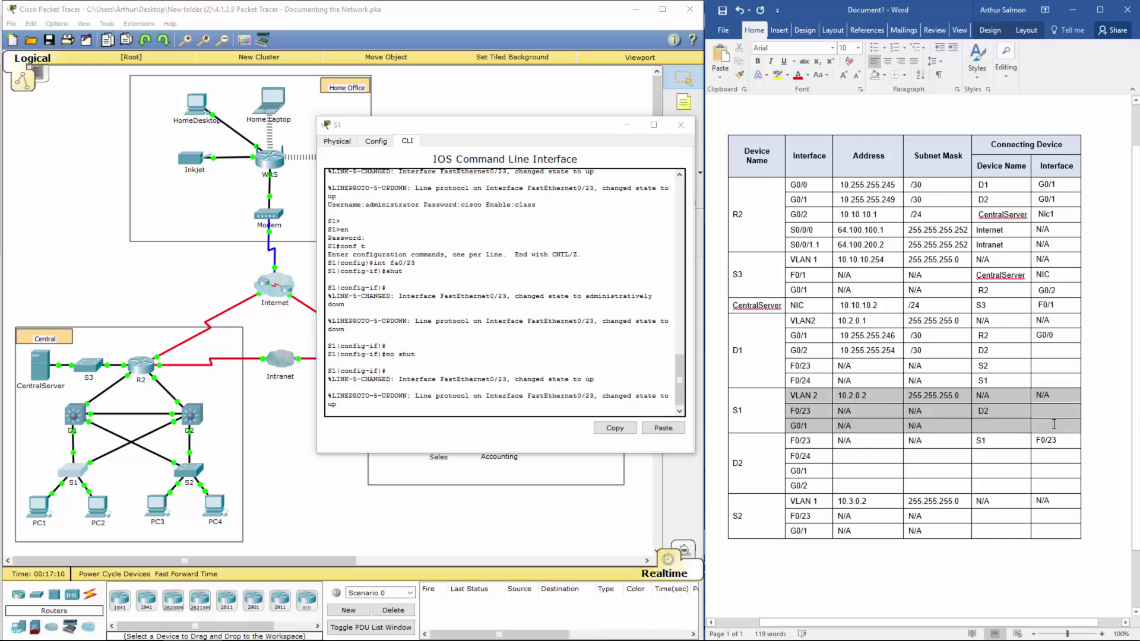
left_click(985, 426)
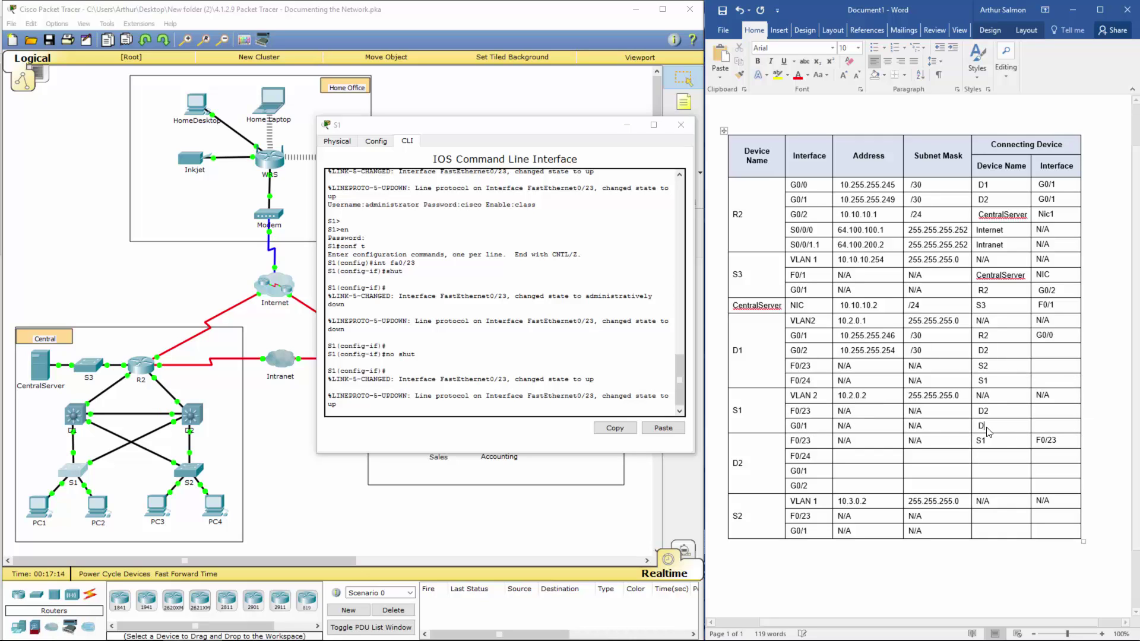
type("D1")
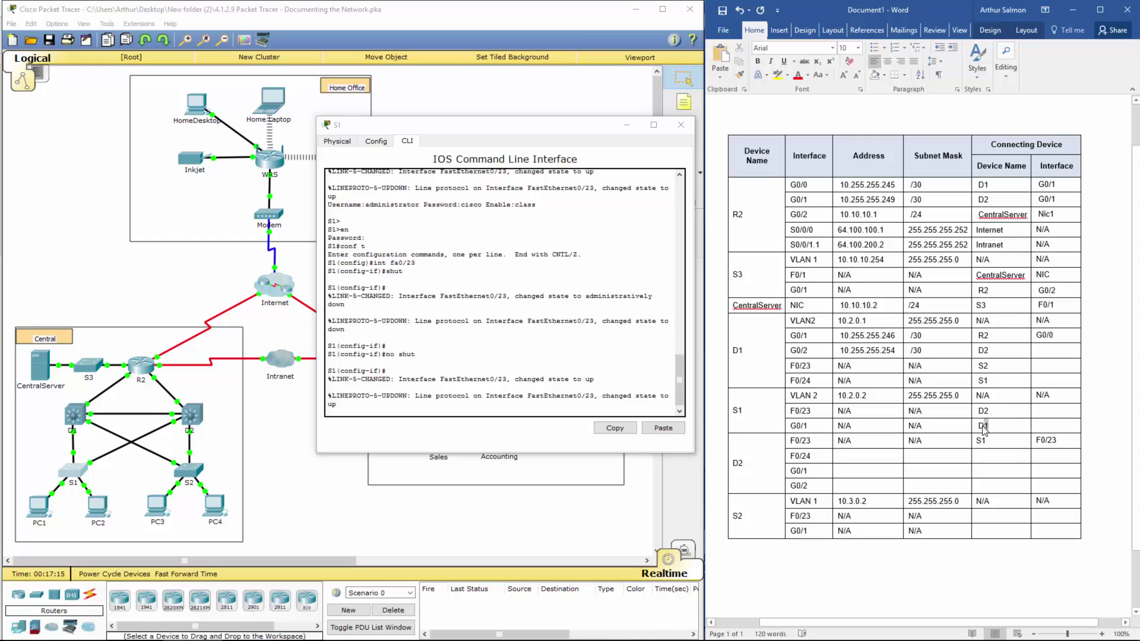
double_click(981, 428)
Step: Enter G0/1 as the connecting interface for D1's F0/24 row
triple_click(1051, 377)
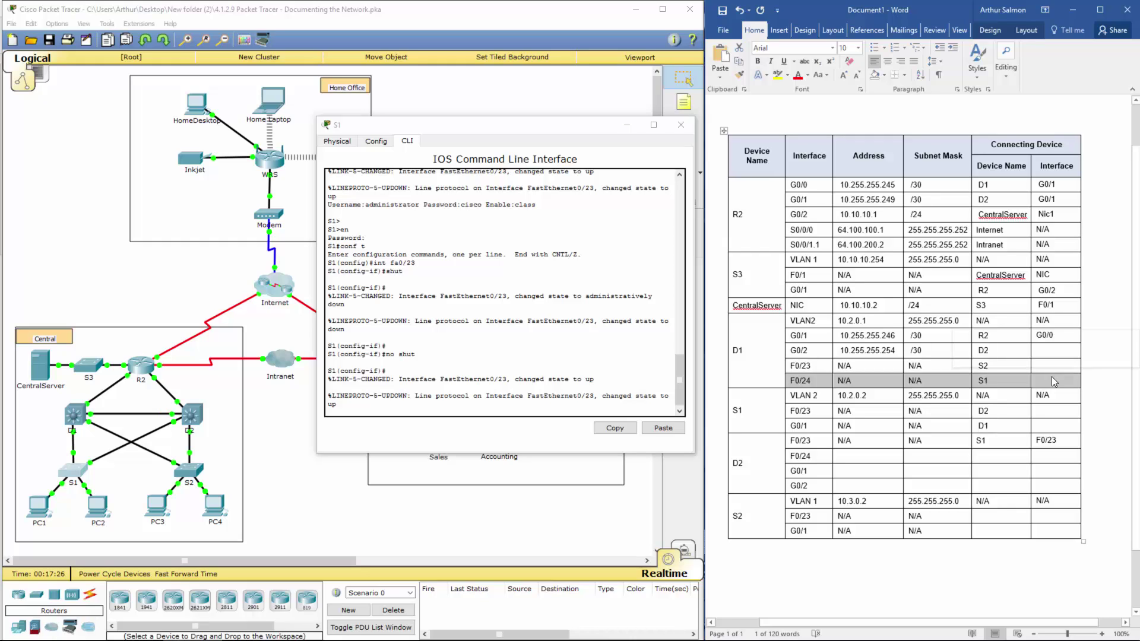
left_click(1053, 377)
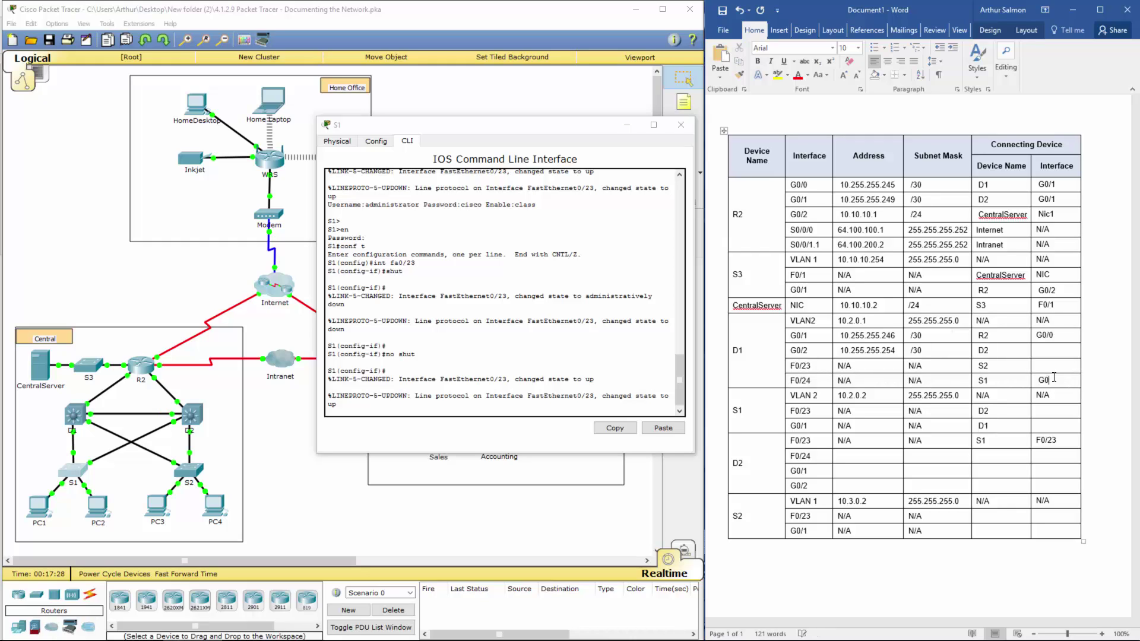
type("G0/1")
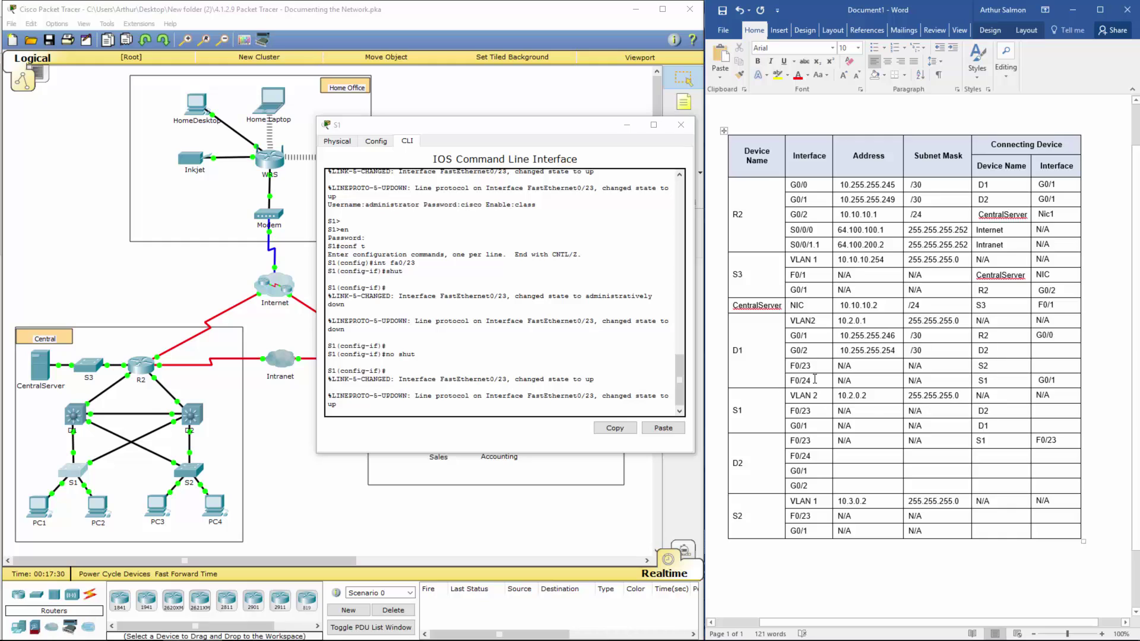
left_click_drag(793, 383, 739, 323)
left_click(793, 380)
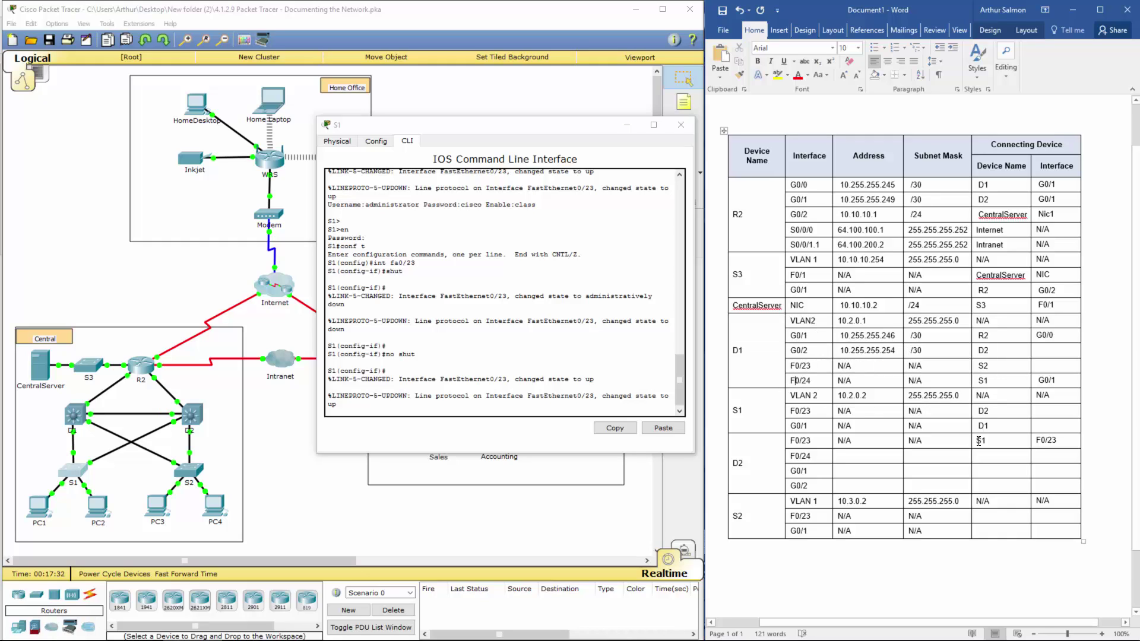
Step: Enter F0/24 as S1 G0/1's connecting interface, then review the D1, S1 and D2 rows
left_click(1043, 425)
type("f0/24")
mouse_move(809, 331)
left_mouse_down()
mouse_move(1041, 359)
mouse_move(1042, 372)
left_mouse_up()
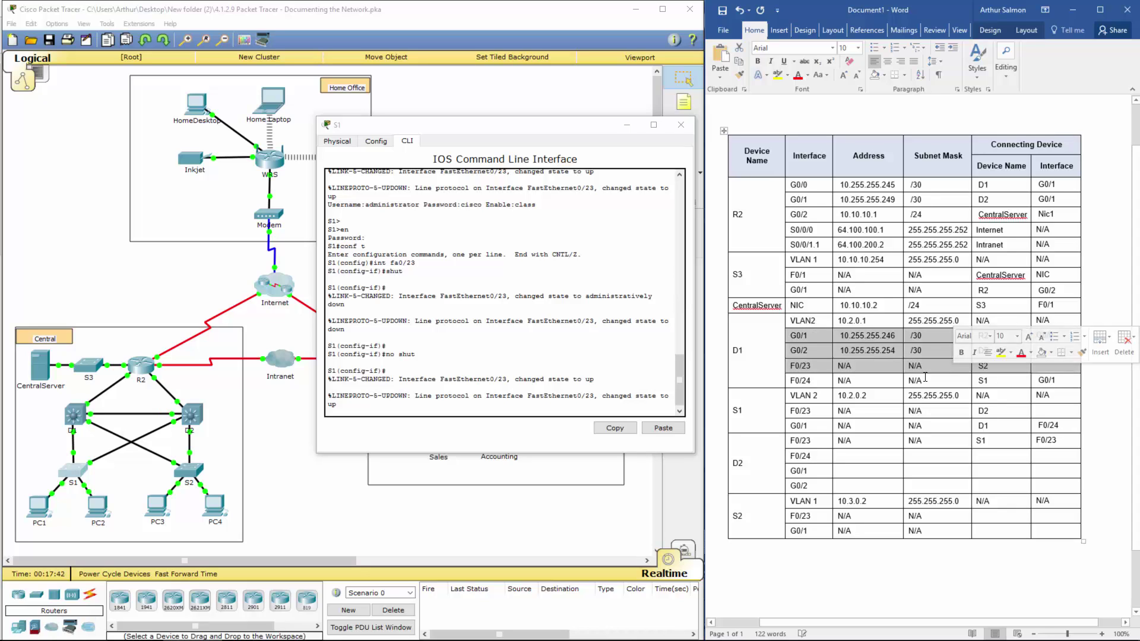
left_click_drag(799, 395, 1040, 423)
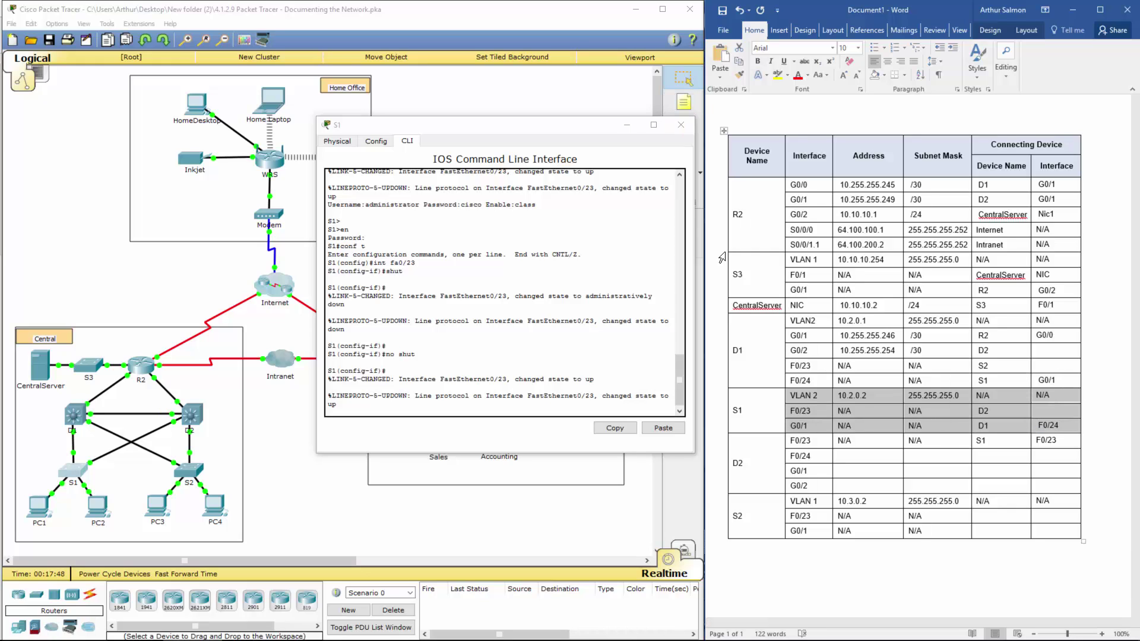
left_click_drag(798, 440, 1063, 484)
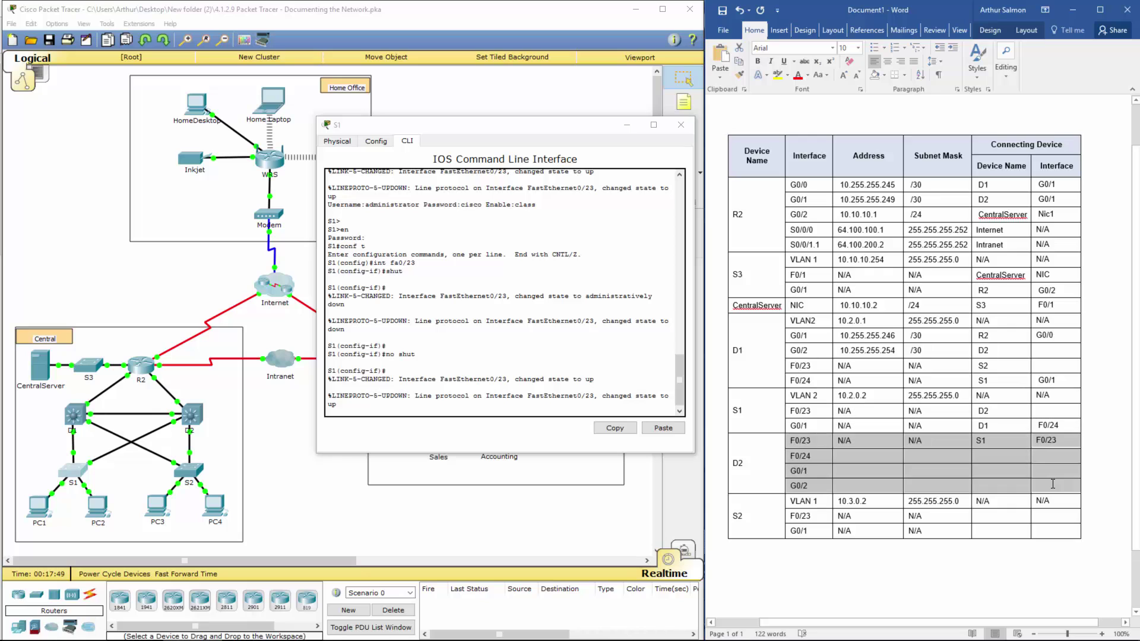
Step: Open D2's command line in Packet Tracer showing its interface addresses beside the table
left_click(234, 383)
left_click(191, 413)
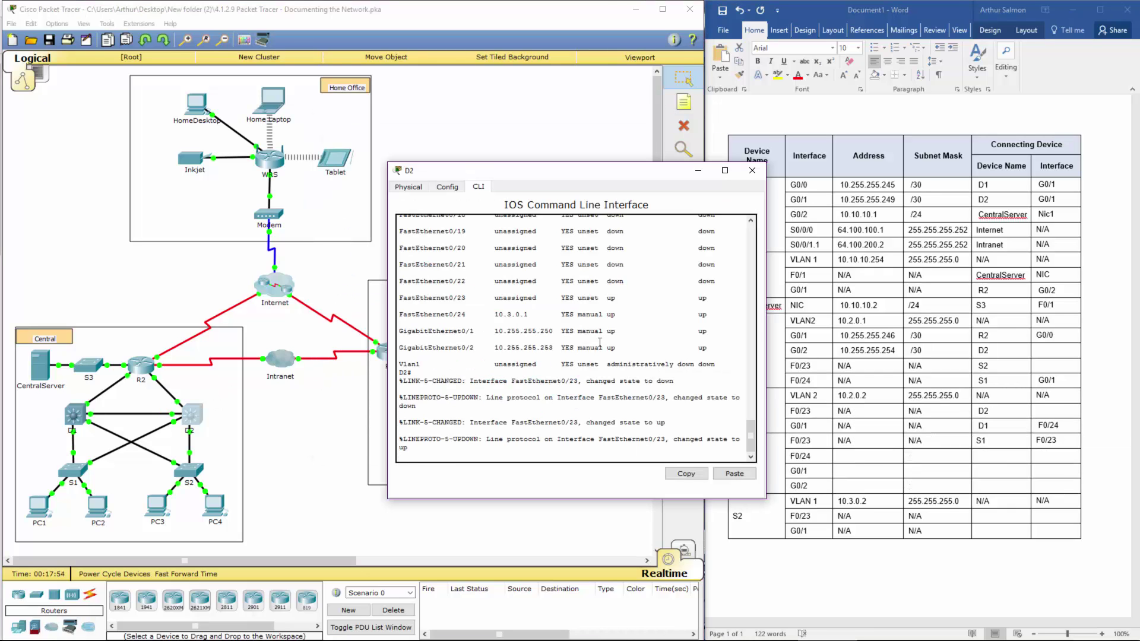
key("Return")
key("Return")
key("Return")
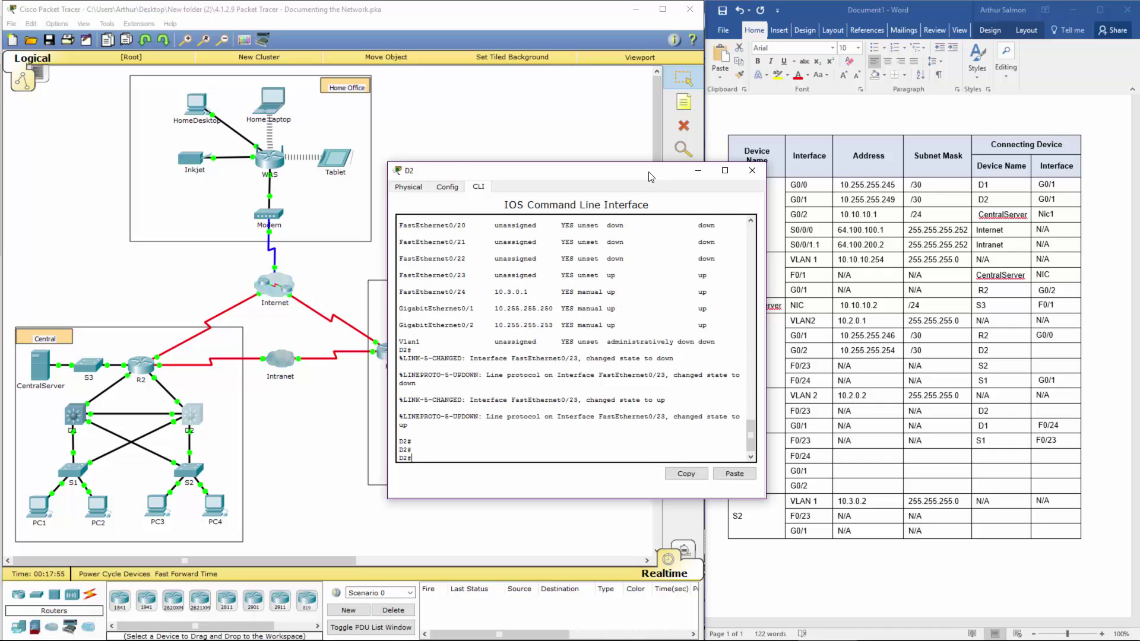
left_click_drag(649, 177, 504, 164)
Step: Enter D2's addresses 10.3.0.1, 10.255.255.250 and 10.255.255.253 in the Word table
left_click(808, 446)
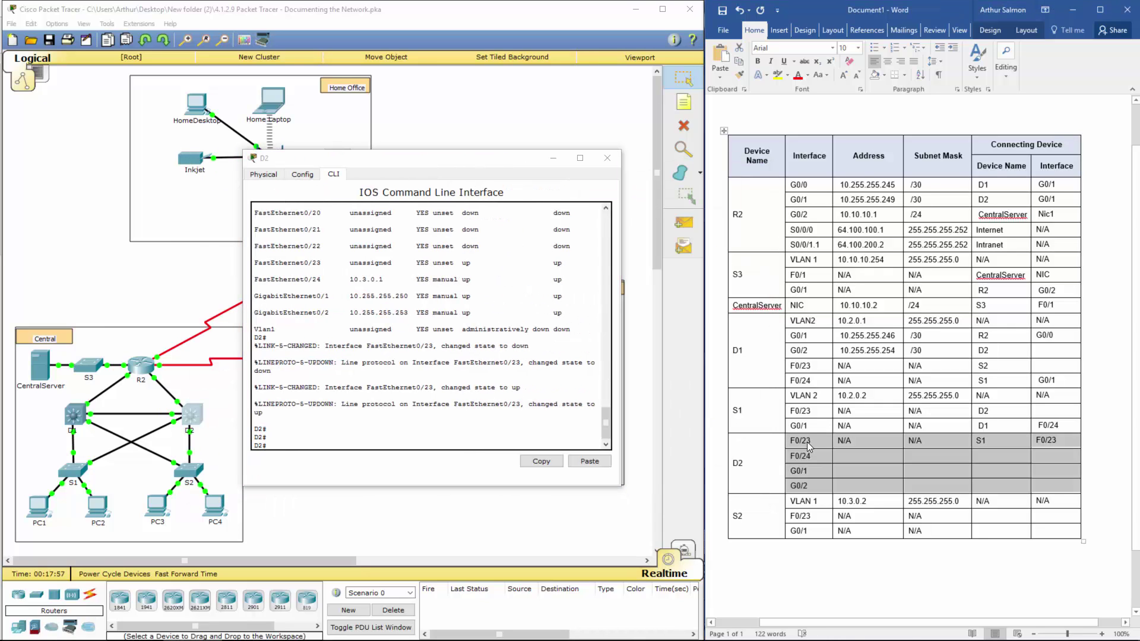
left_click(419, 337)
left_click(855, 459)
left_click(856, 458)
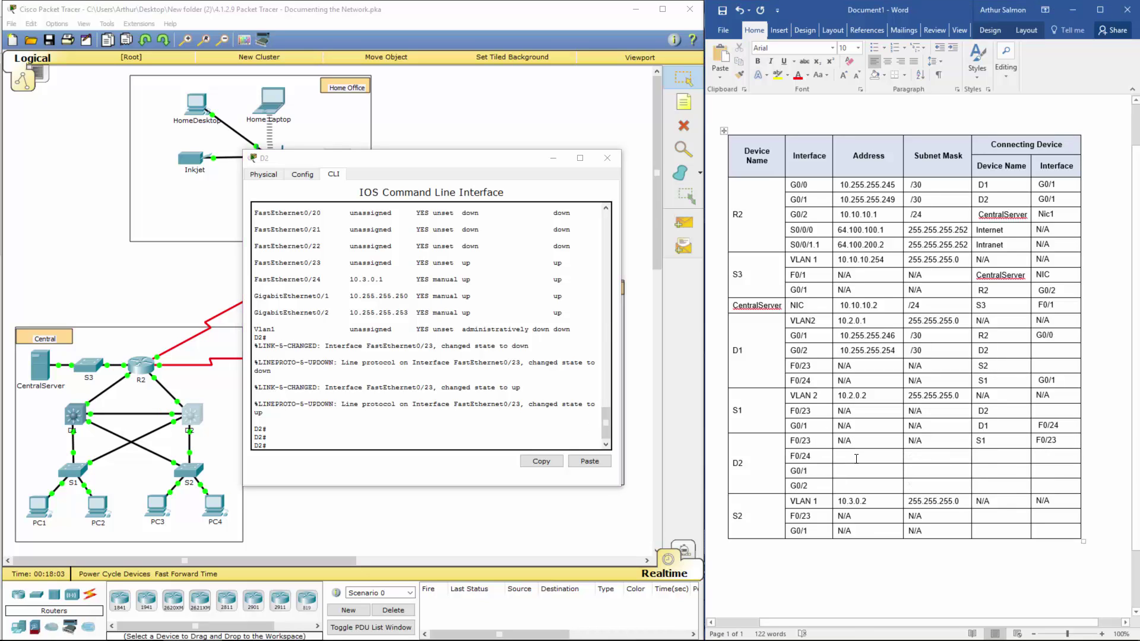
type("10.")
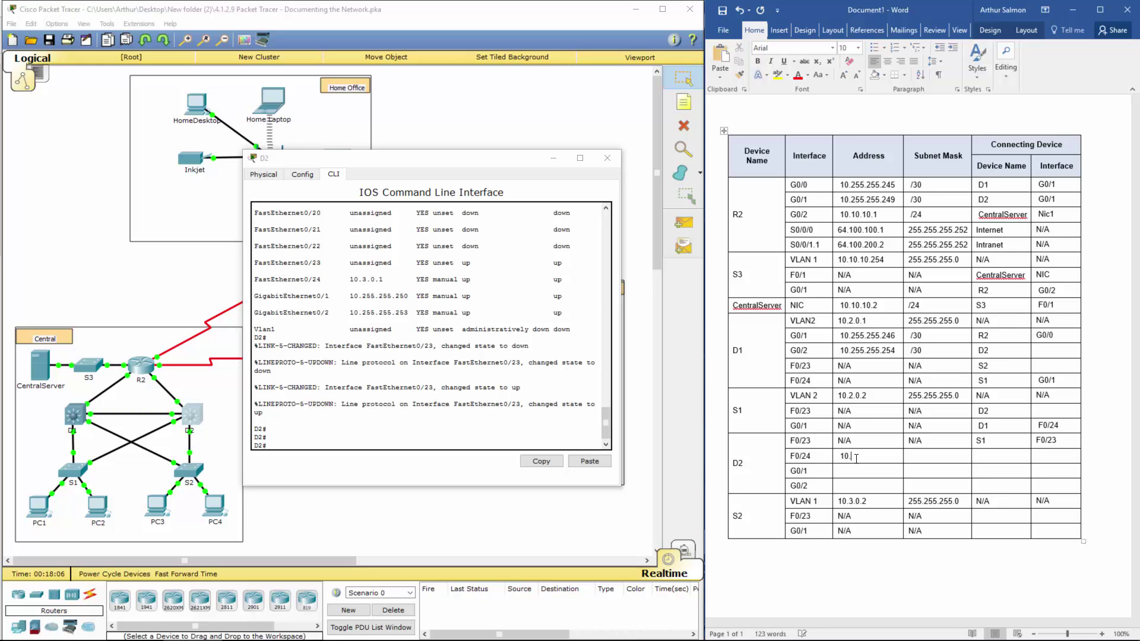
type("3.0.110.255.255.25010.255.255.253")
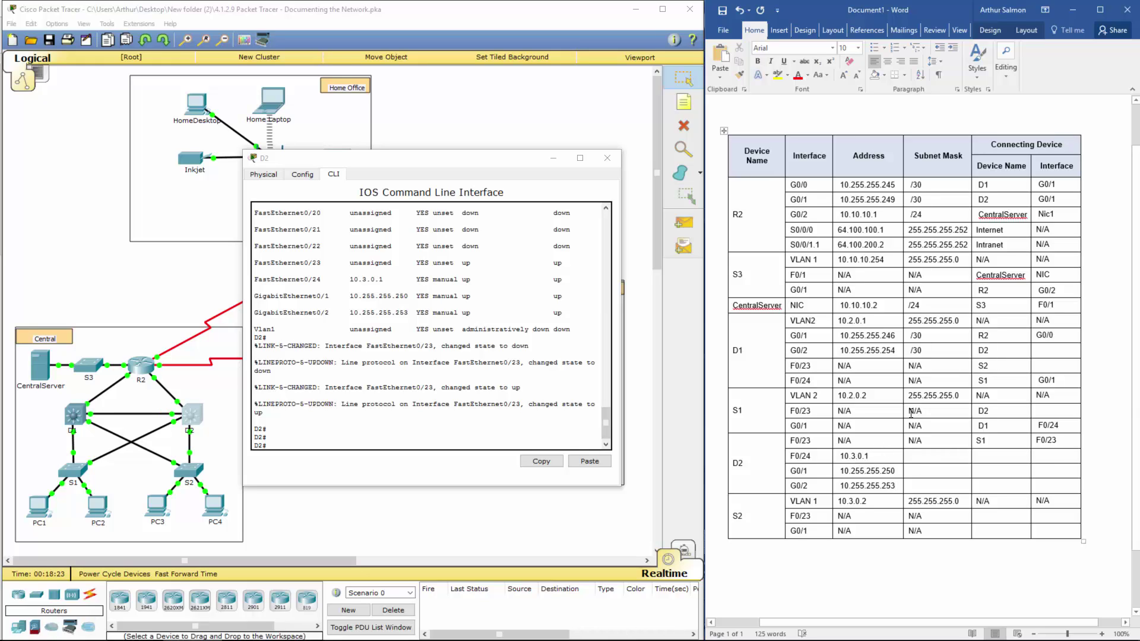
Step: Review D2's four rows and close D2's command-line window
left_click_drag(776, 439, 1064, 480)
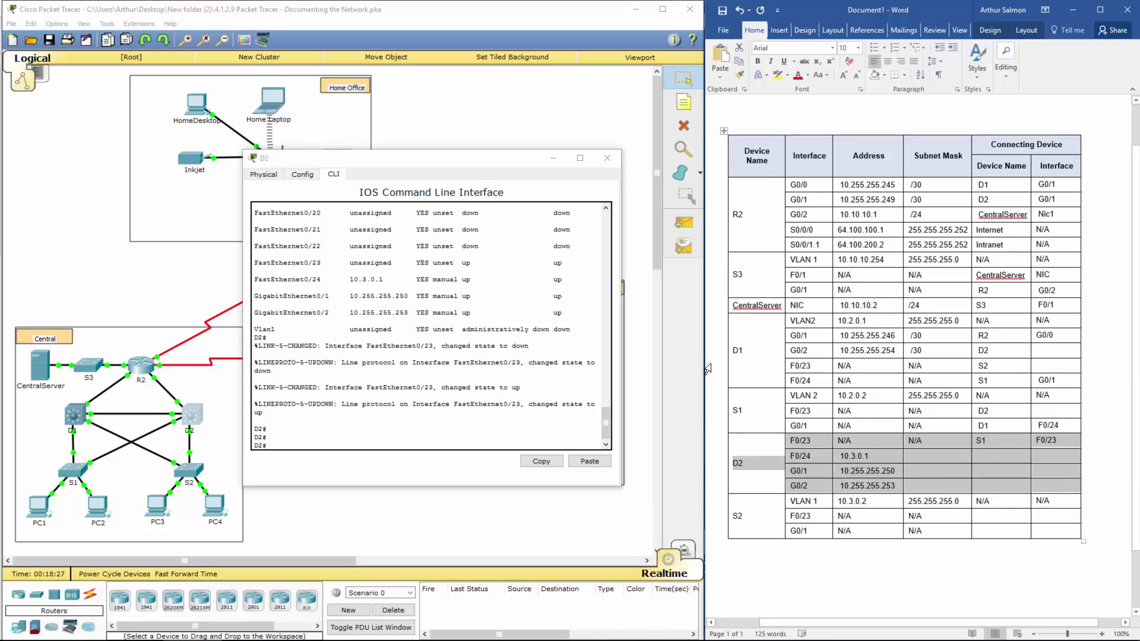
left_click(606, 158)
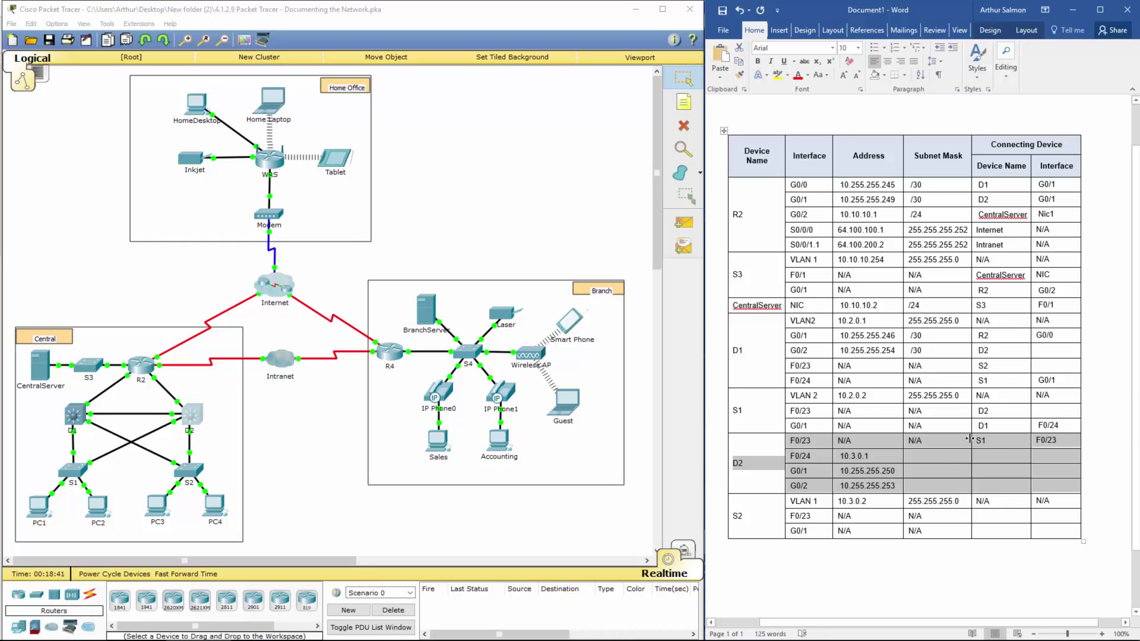
left_click_drag(973, 440, 1060, 440)
left_click_drag(860, 443, 792, 442)
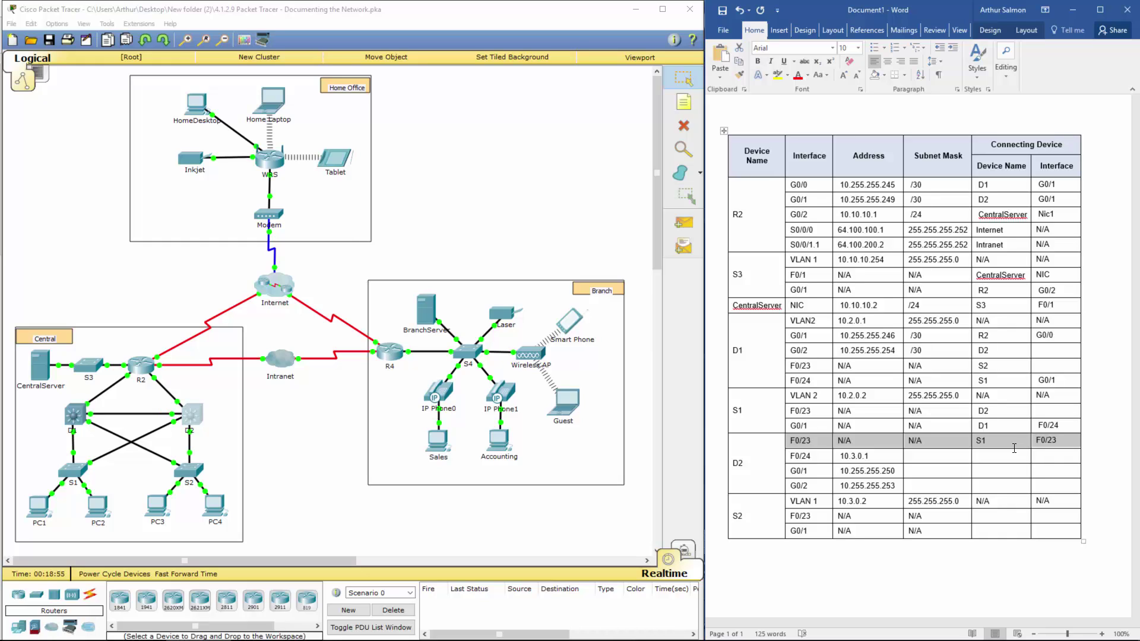
Step: Record R2 G0/1 as the connecting device and interface for D2's G0/1
left_click(795, 200)
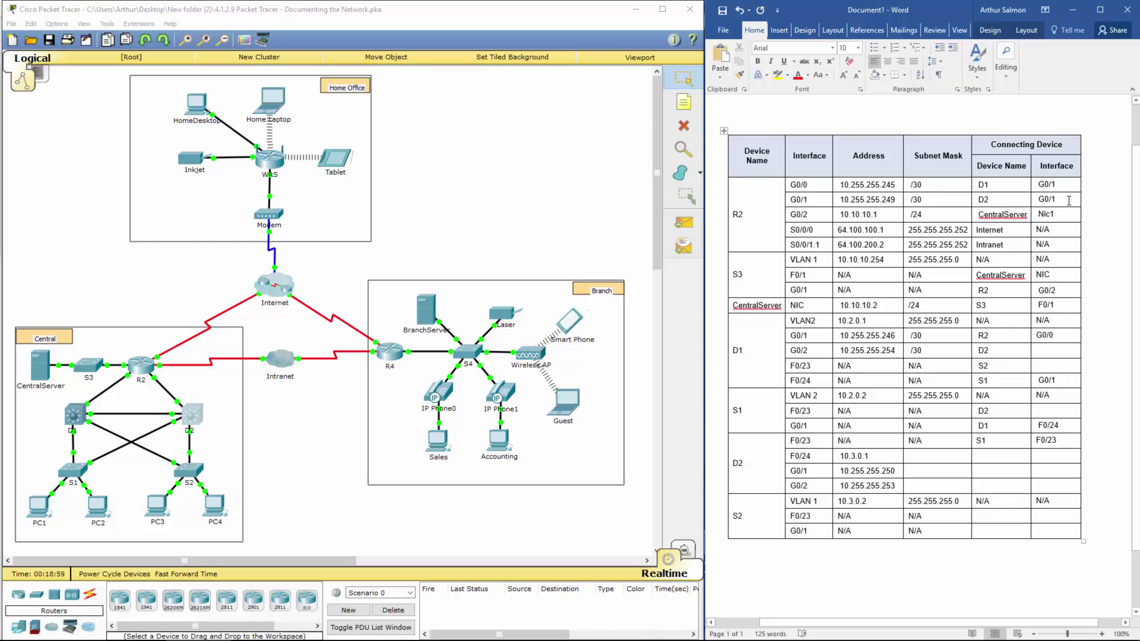
left_click_drag(1046, 200, 803, 197)
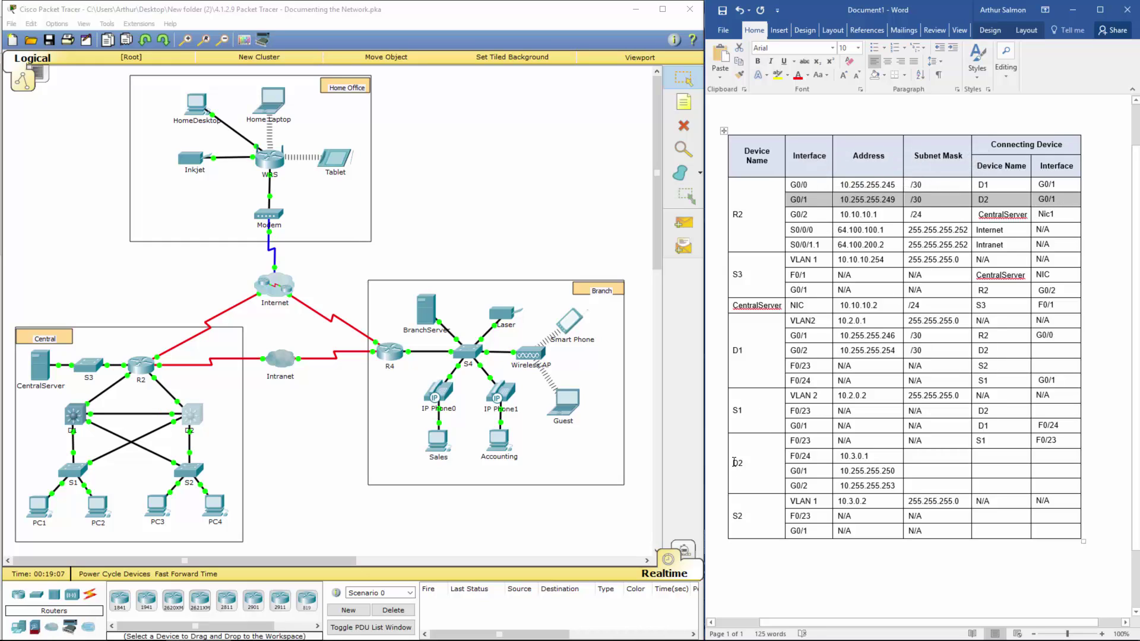
left_click(998, 472)
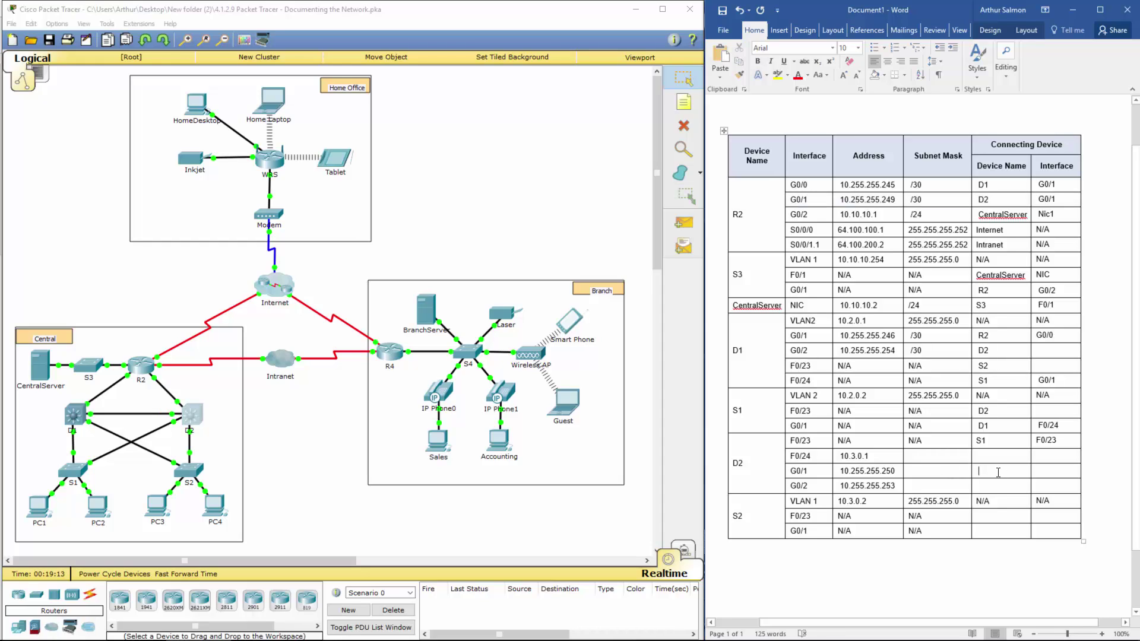
type("R2")
key("Tab")
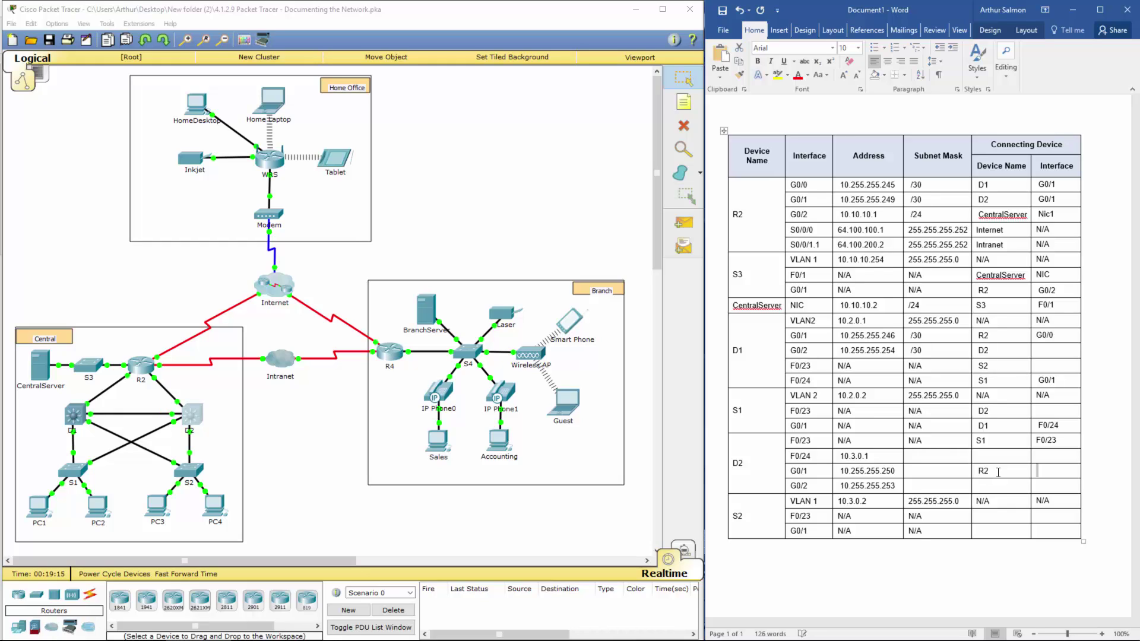
type("G0/1")
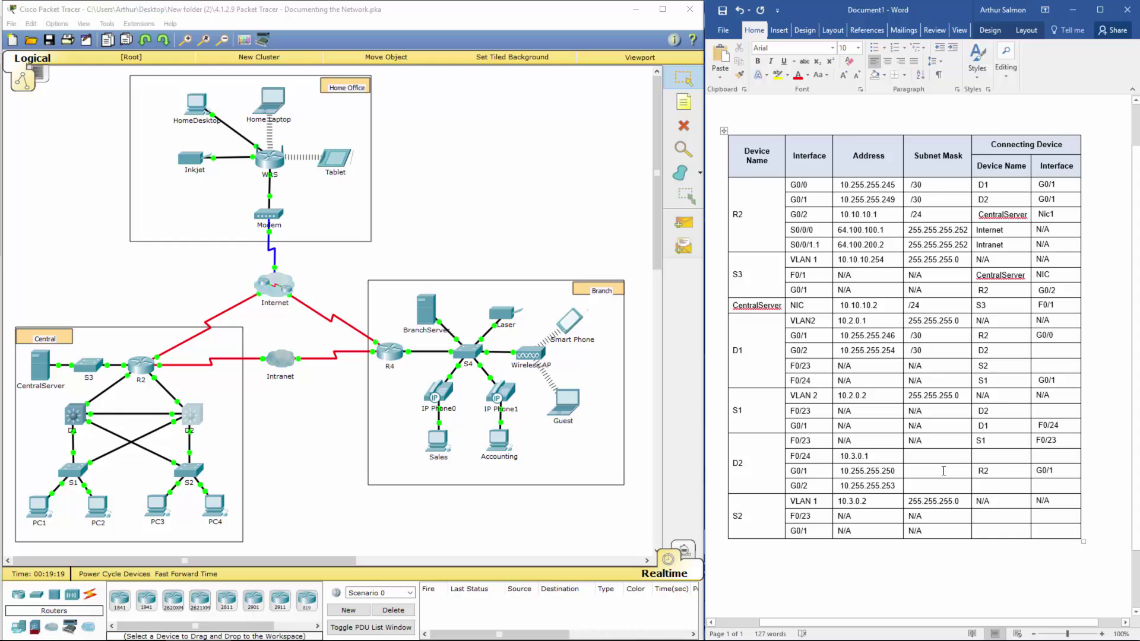
Step: Give D2's G0/1 and G0/2 rows the /30 subnet mask
left_click(944, 470)
type("/30/30")
left_click(941, 455)
Step: Record D1 G0/2 as the connecting device and interface for D2's G0/2
left_click_drag(986, 472, 1029, 474)
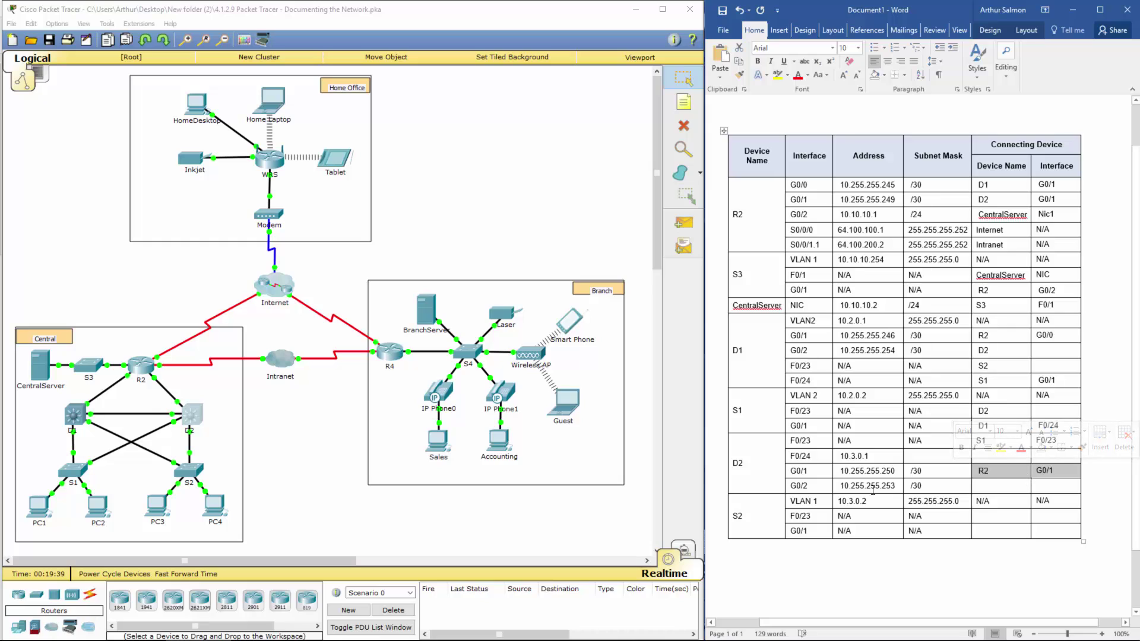
left_click_drag(795, 490, 1063, 490)
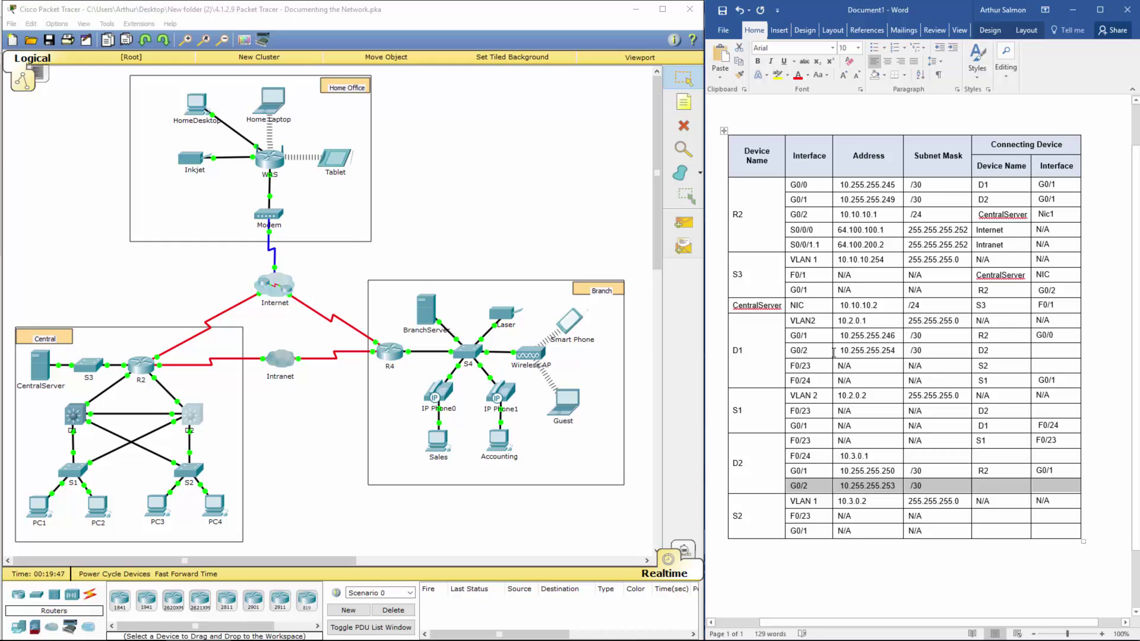
left_click_drag(795, 352, 990, 352)
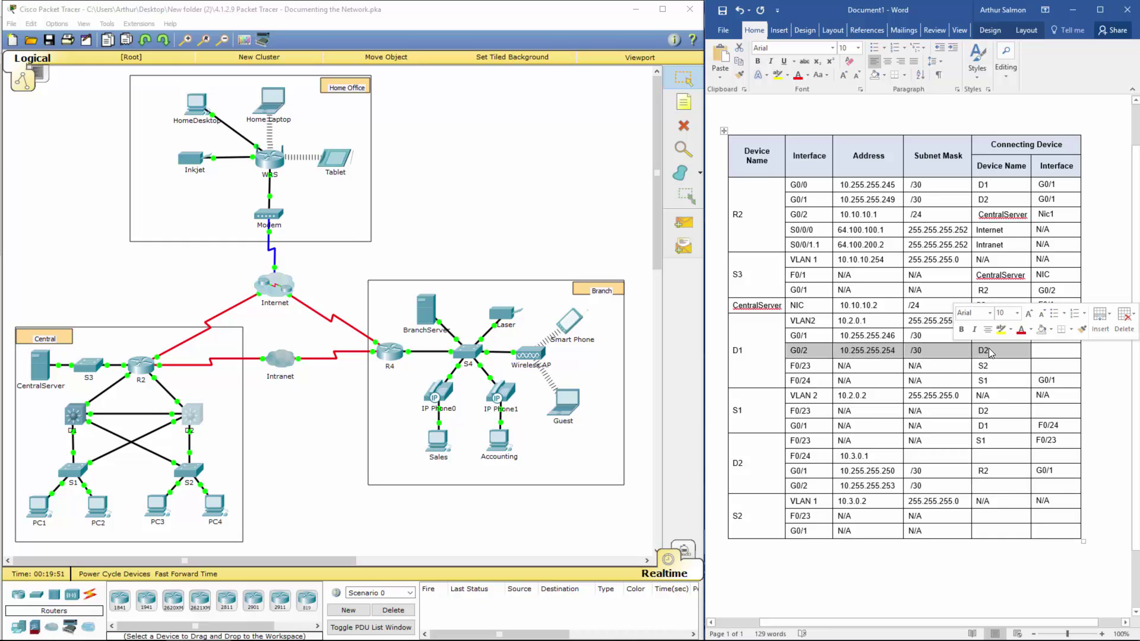
left_click(992, 486)
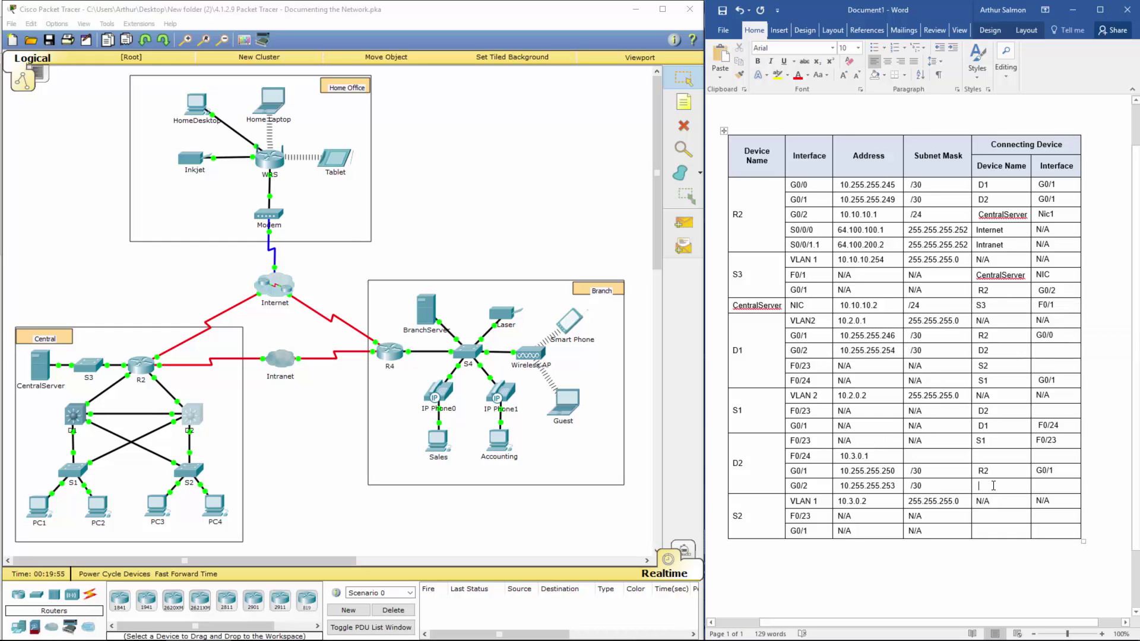
type("D1")
left_click(1048, 486)
type("G0")
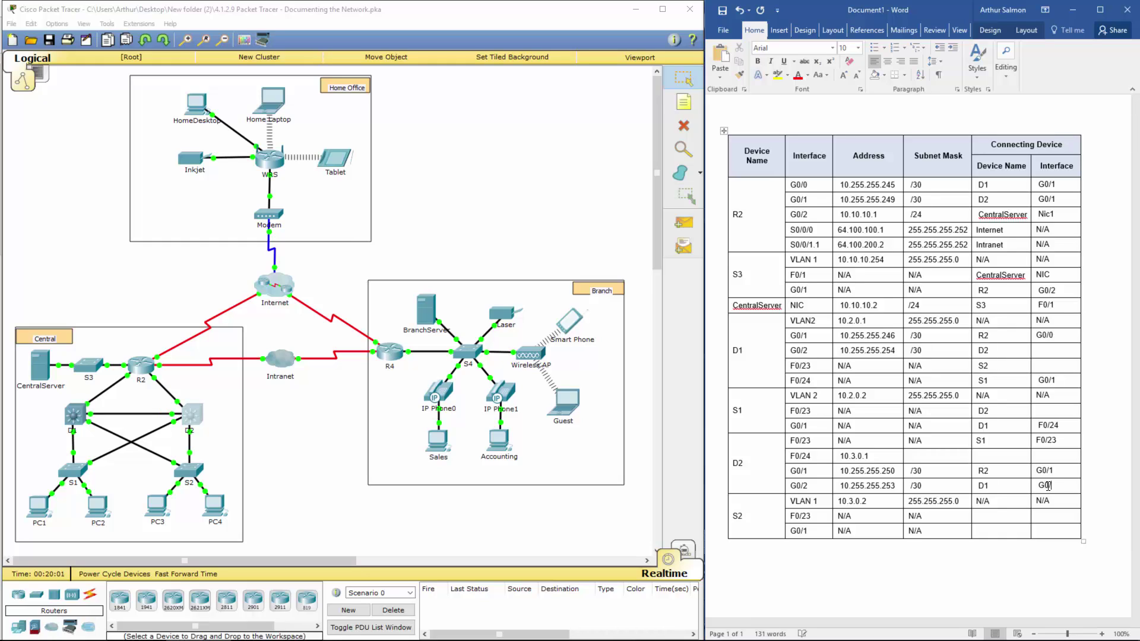
type("/2")
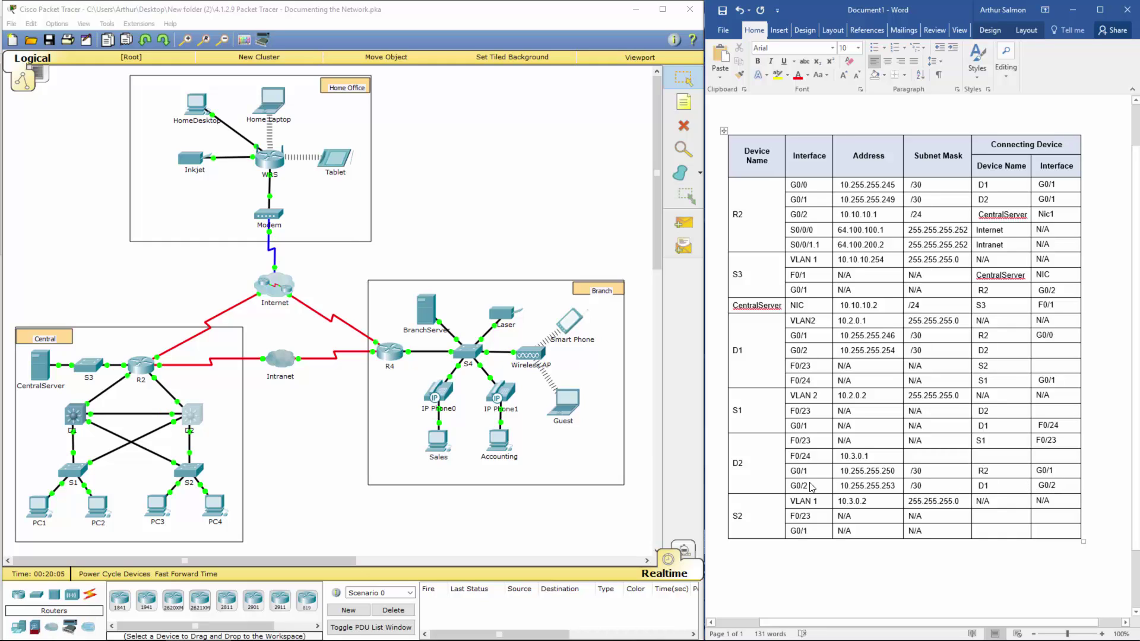
Step: Copy G0/2 into D1 G0/2's Interface cell and enter S1 for D2's F0/24
left_click_drag(811, 485, 788, 487)
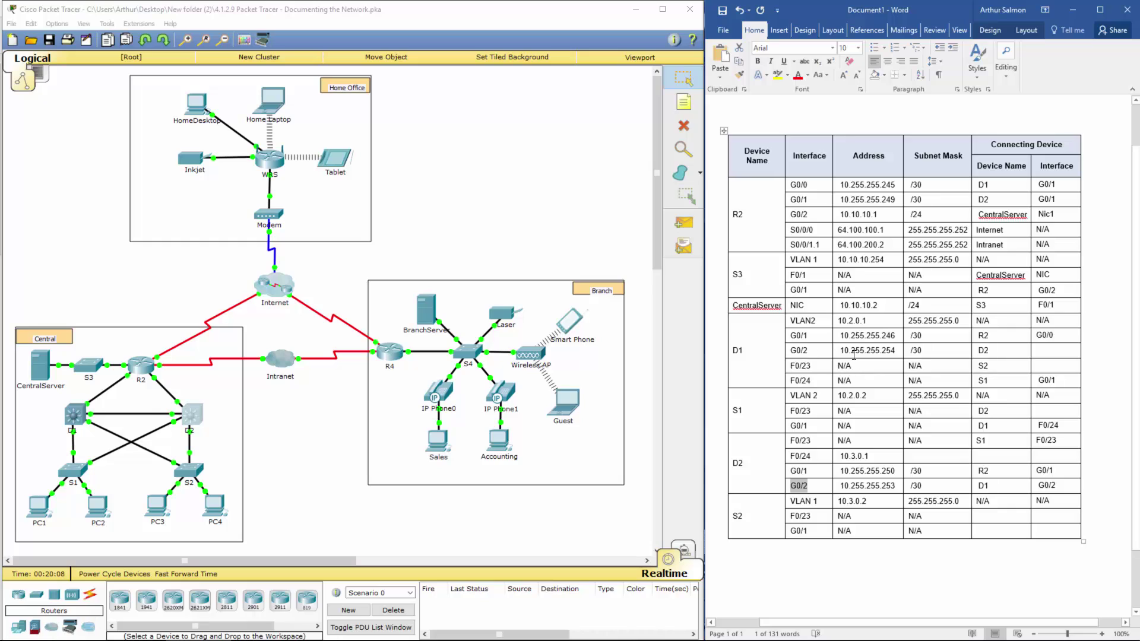
key("ctrl+c")
left_click(1047, 350)
key("ctrl+v")
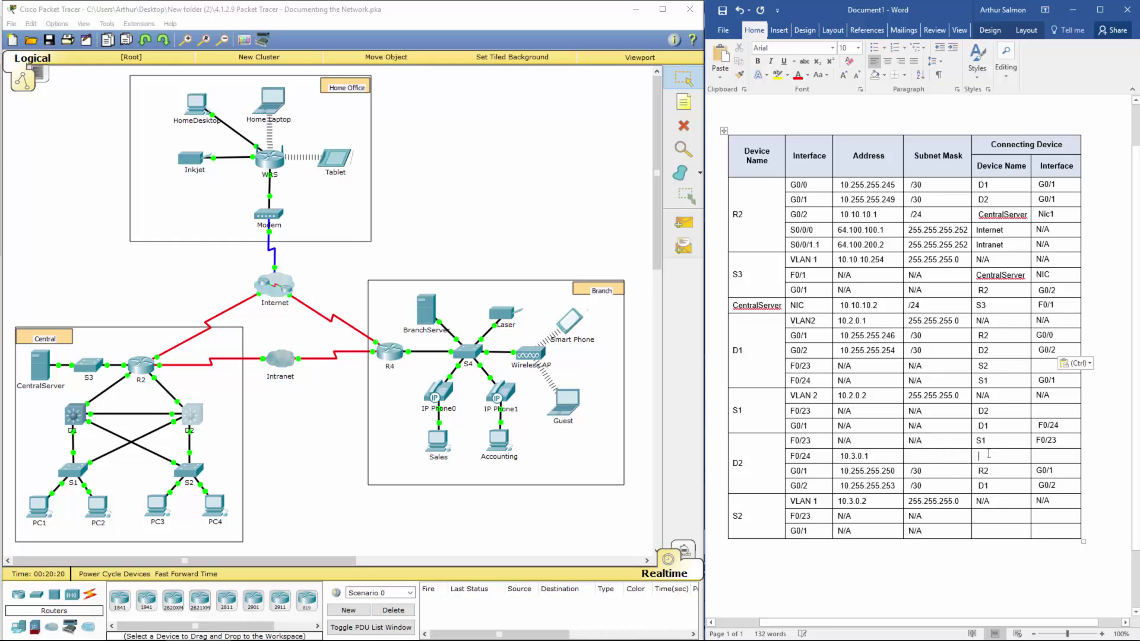
type("S1")
Step: Shut down S2's G0/1 via en, class, conf t and int g 0/1 to trace its link
left_click(328, 373)
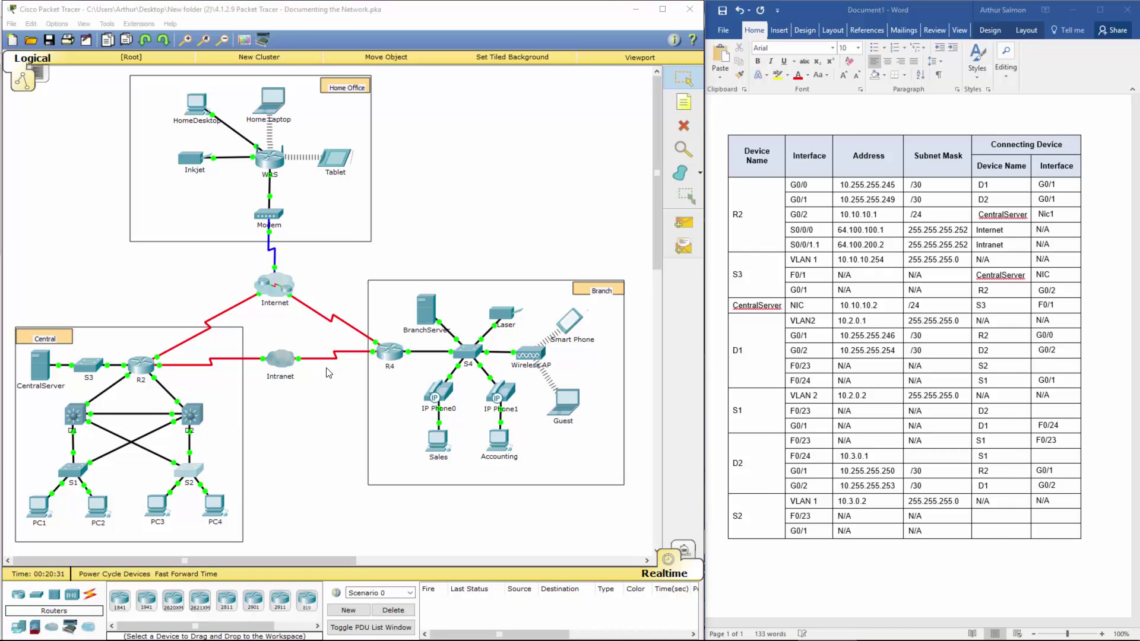
left_click(478, 186)
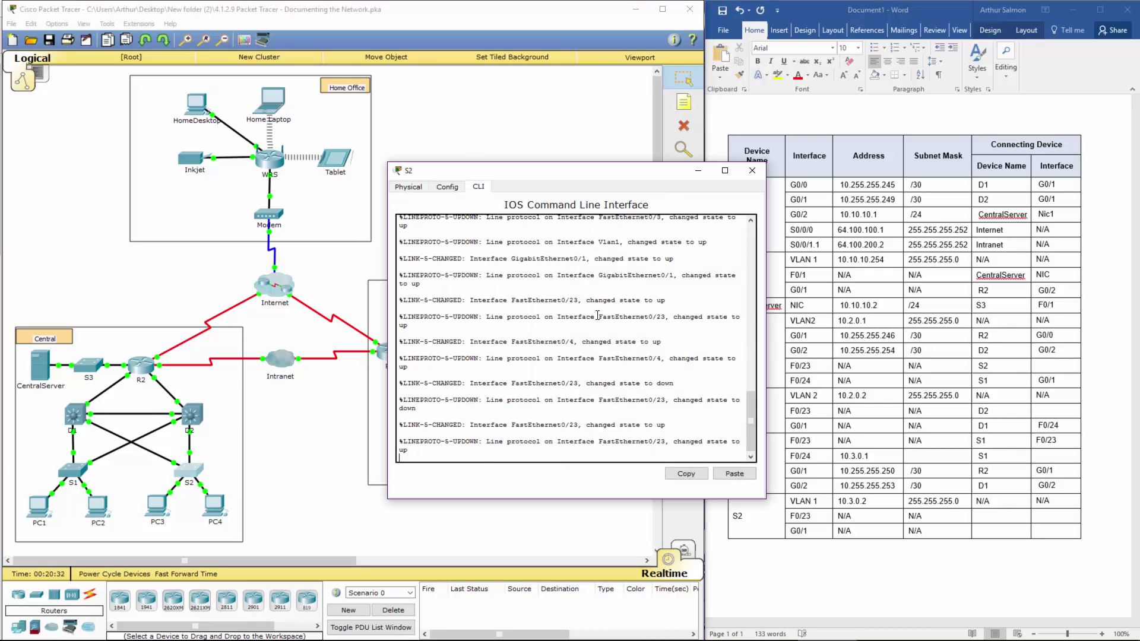
key("Return")
key("Return")
type("en")
key("Return")
type("class")
key("Return")
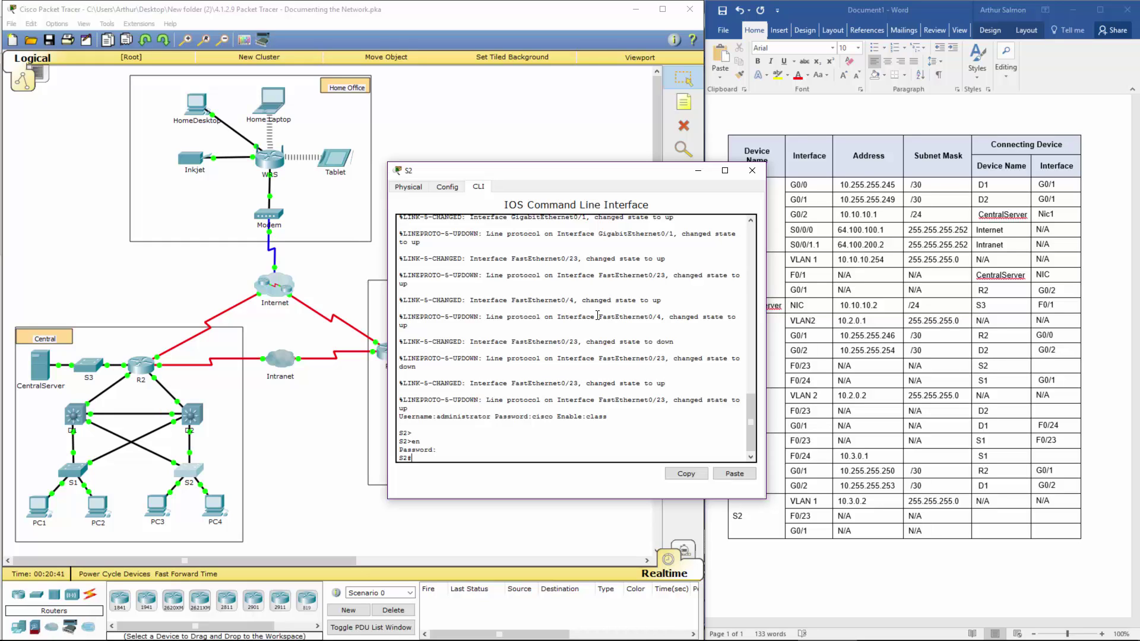
type("conf t")
key("Return")
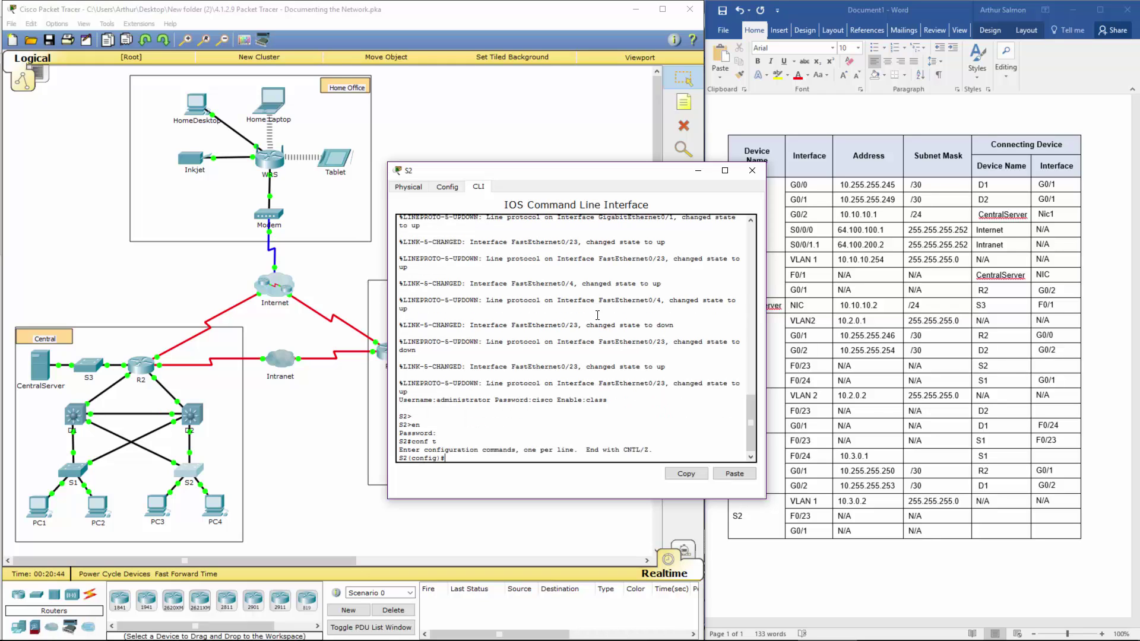
type("int g 0/1")
key("Return")
type("shut")
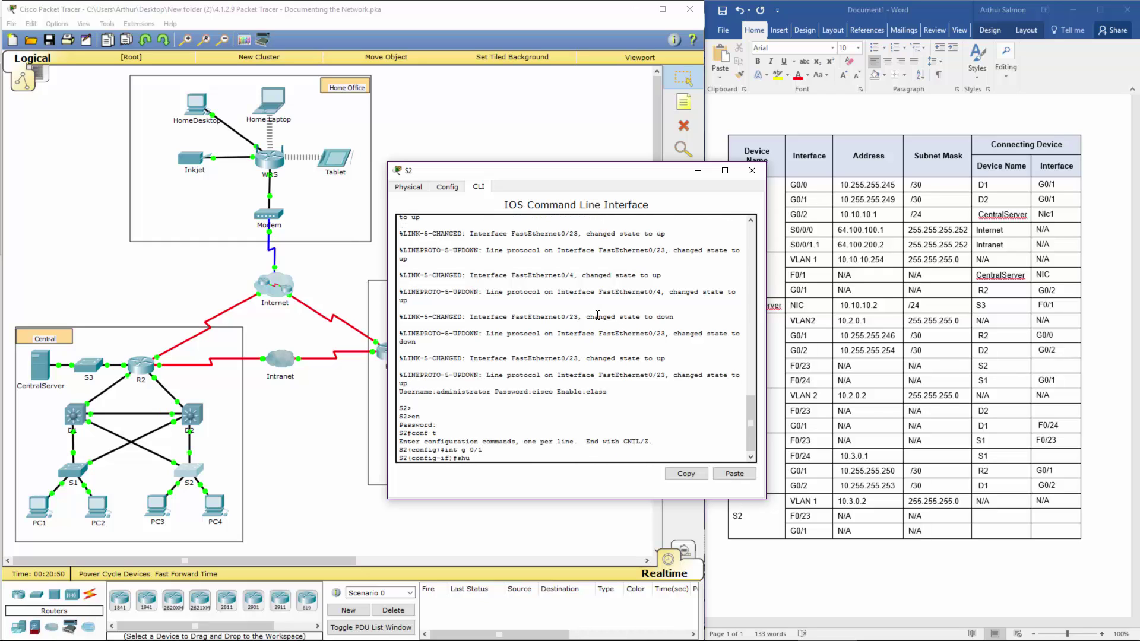
key("Return")
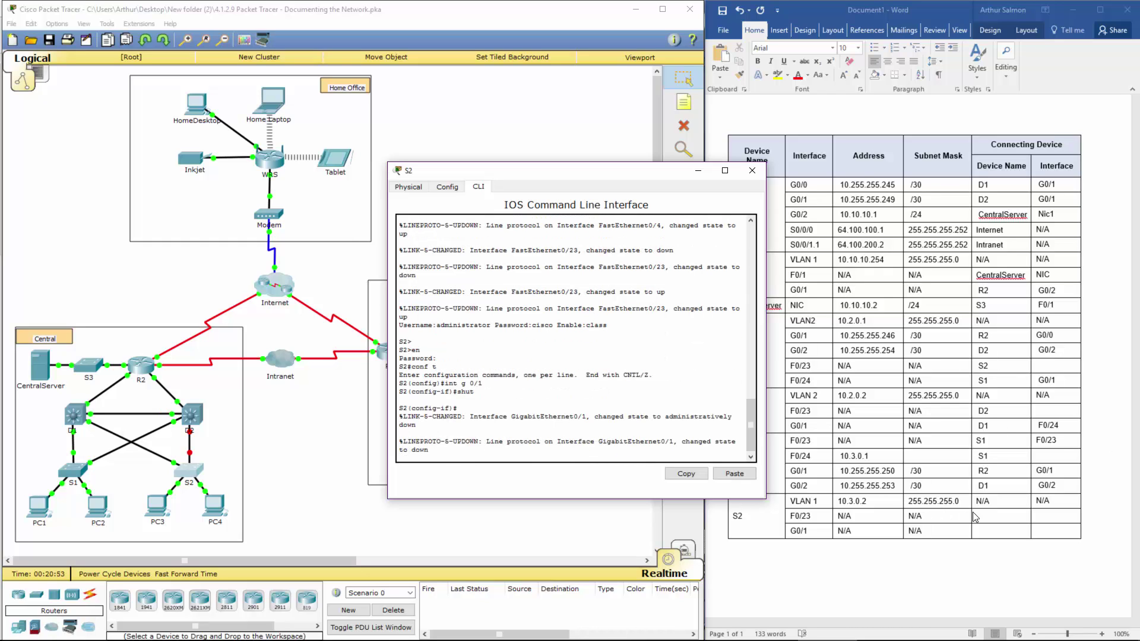
Step: Enter D2 for S2's G0/1 and S1 for S2's F0/23 as connecting devices
left_click(997, 520)
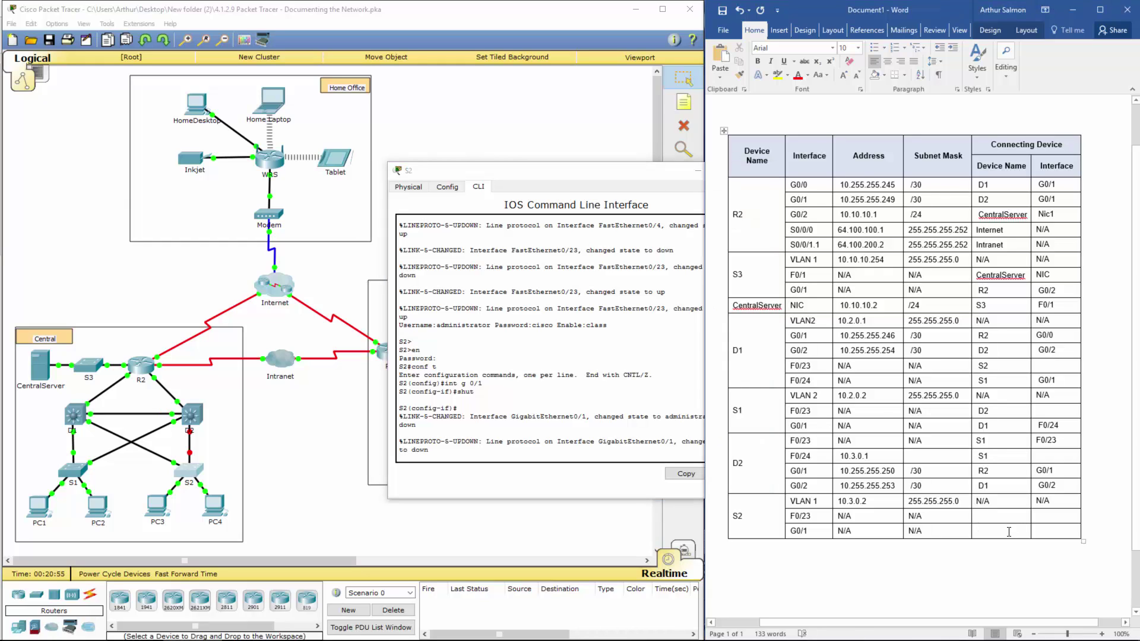
left_click(1009, 532)
type("D2")
left_click(1002, 514)
type("S1")
Step: Re-enable S2's G0/1 with no shut and close the S2 console
left_click(517, 450)
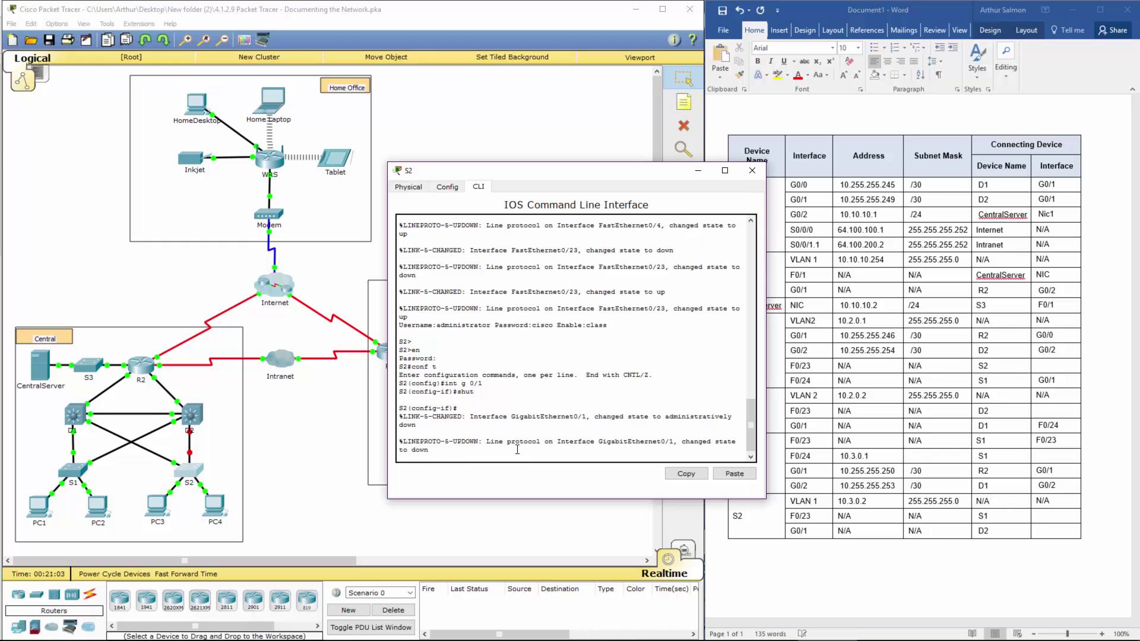
key("Return")
key("Return")
type("no shut")
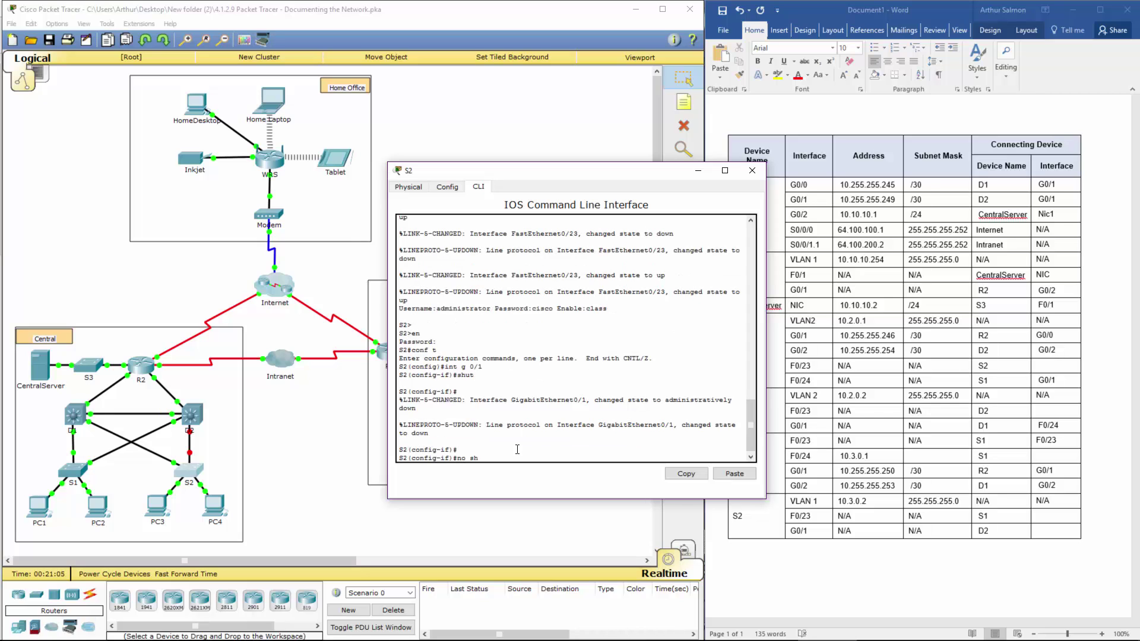
key("Return")
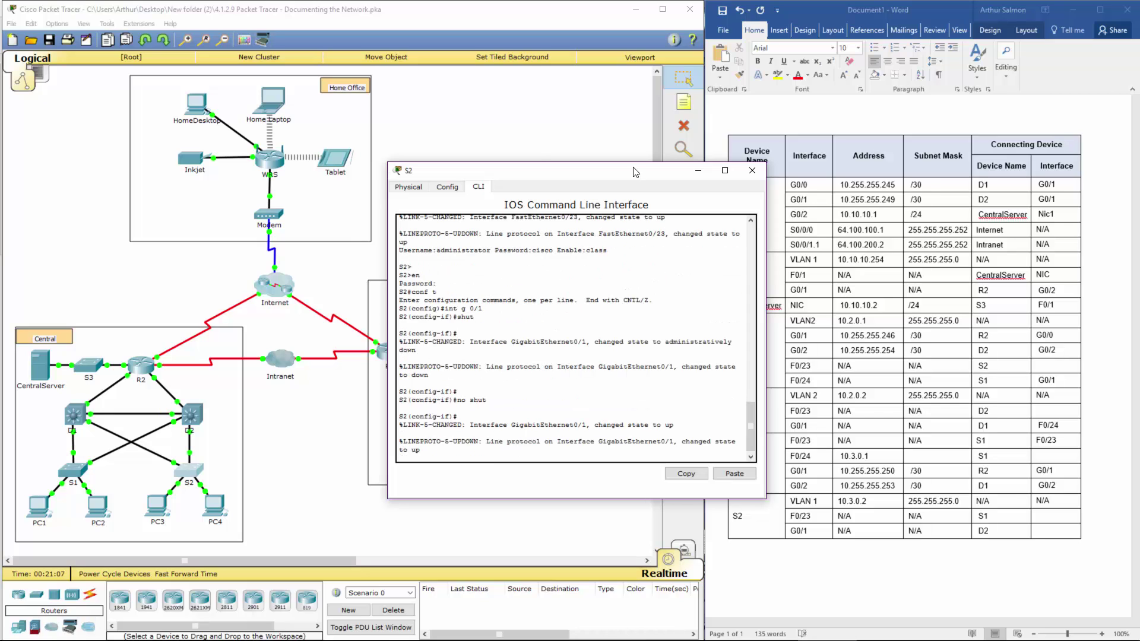
left_click_drag(601, 174, 519, 144)
left_click(670, 142)
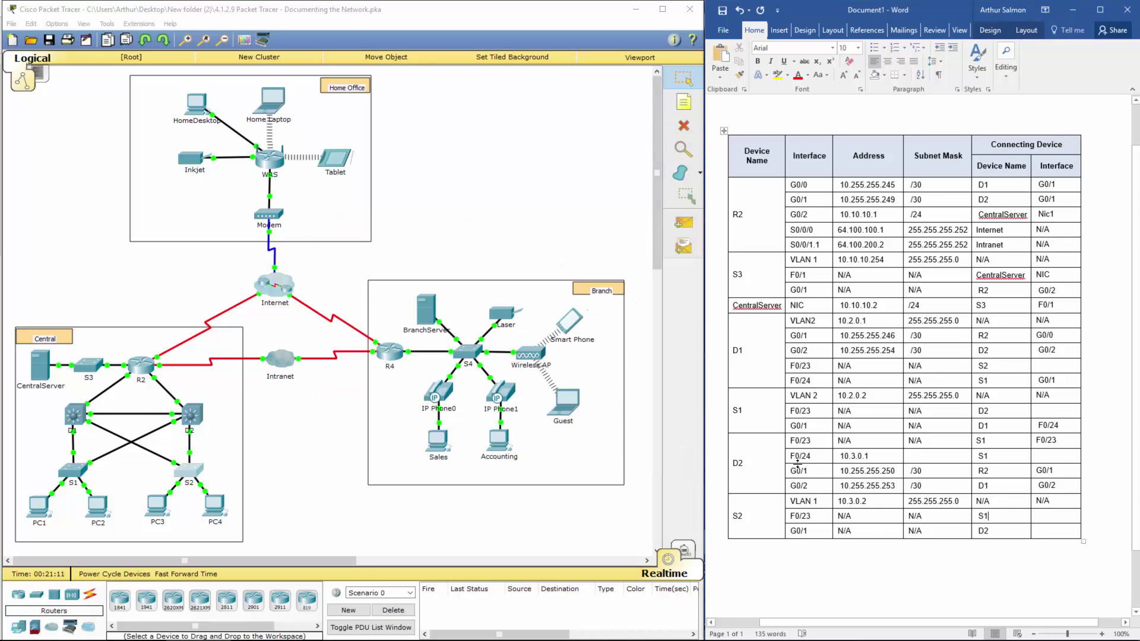
Step: Give D2's F0/24 the /24 subnet mask
left_click_drag(796, 457, 939, 457)
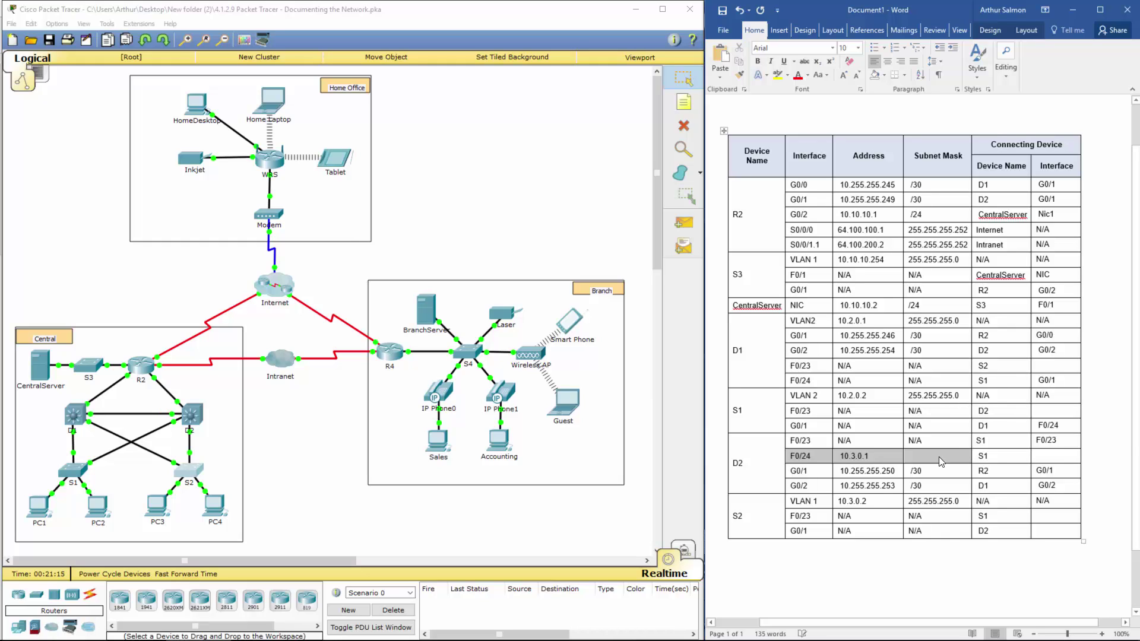
left_click(939, 457)
type("/24")
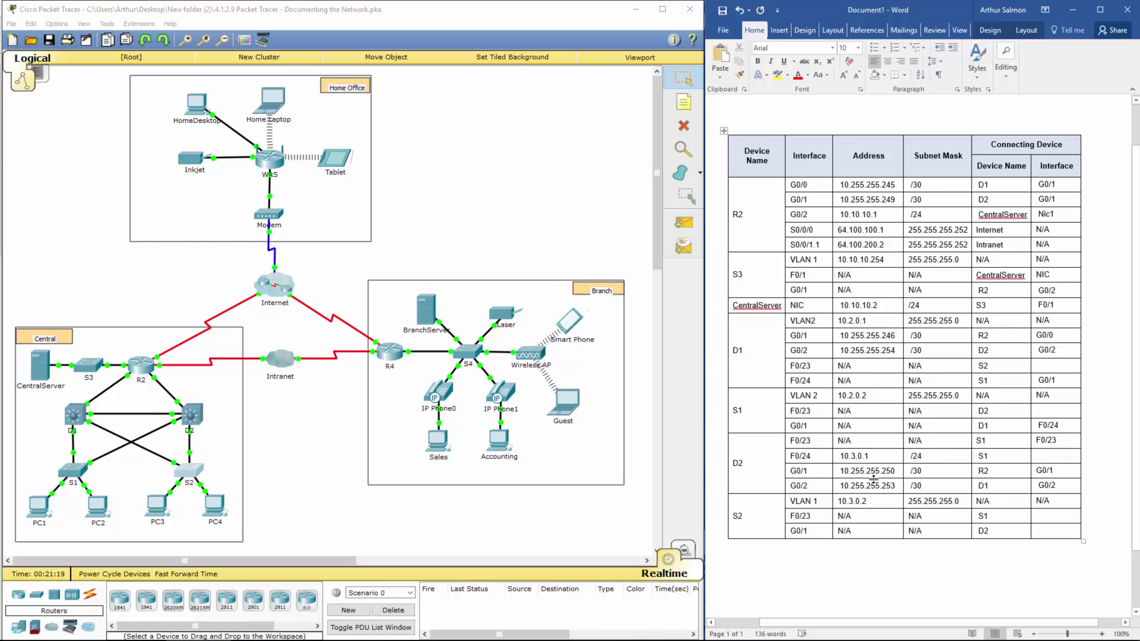
Step: Paste F0/23 as the connecting interface for S1's and S2's F0/23 rows
left_click_drag(749, 508, 1027, 526)
left_click(1027, 528)
double_click(794, 516)
left_click_drag(814, 515, 814, 516)
key("ctrl+c")
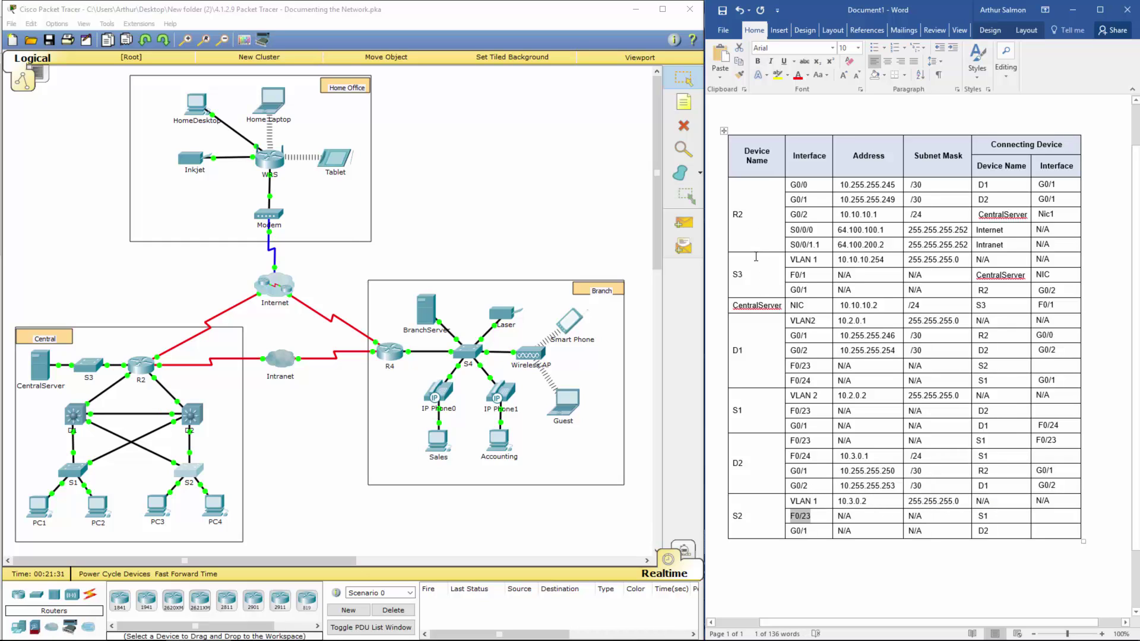
left_click(969, 417)
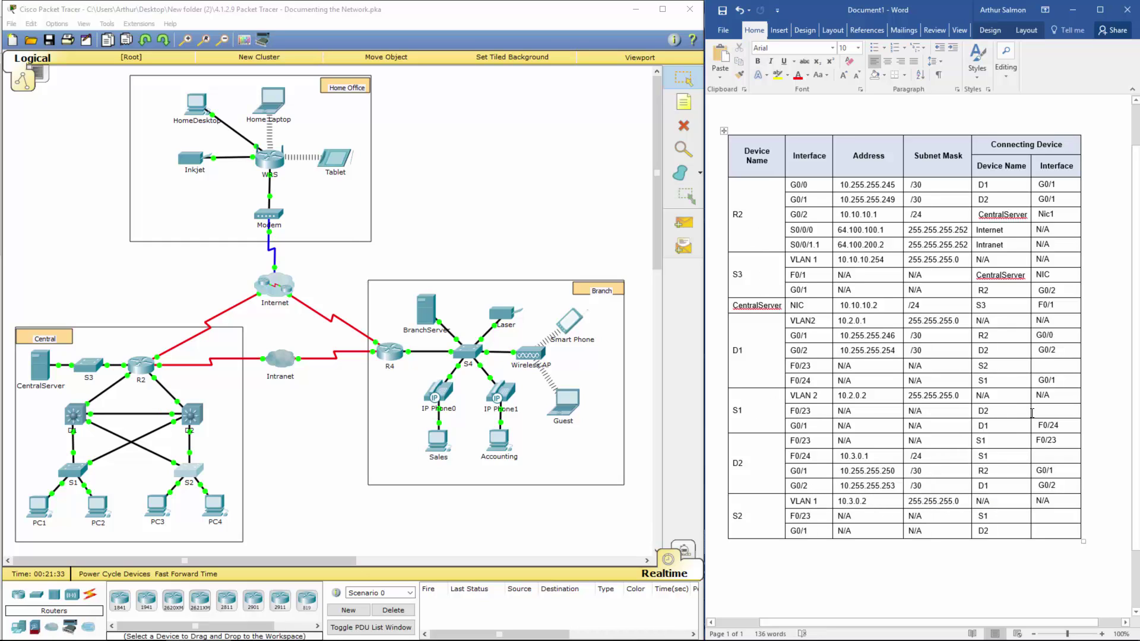
key("ctrl+v")
left_click(1043, 514)
key("ctrl+v")
left_click_drag(1049, 409, 787, 414)
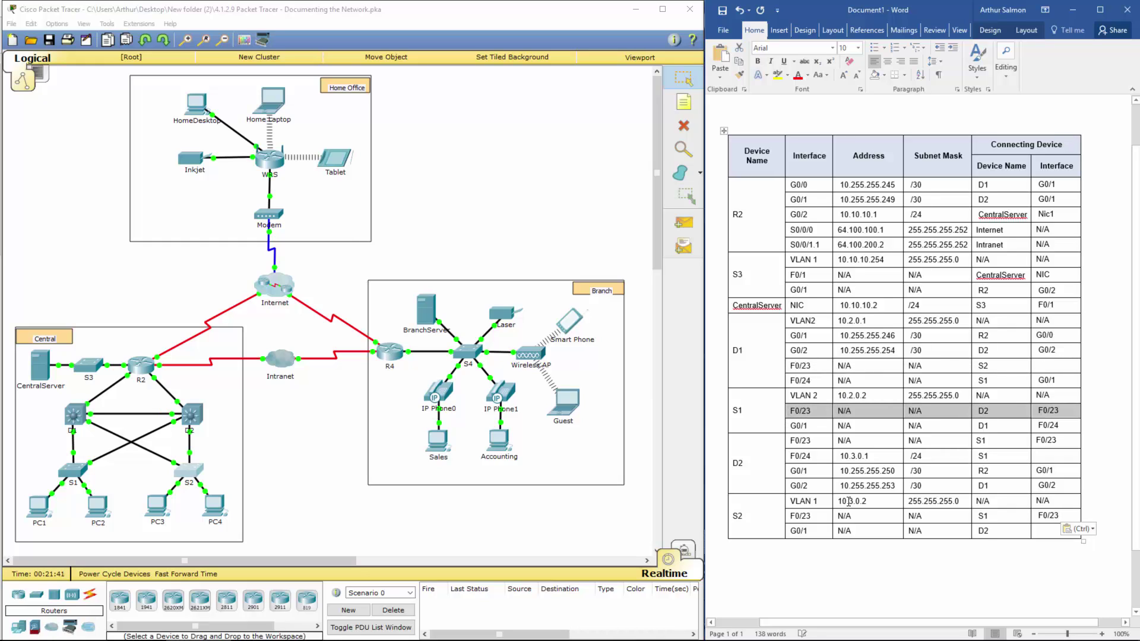
left_click_drag(802, 533, 1003, 532)
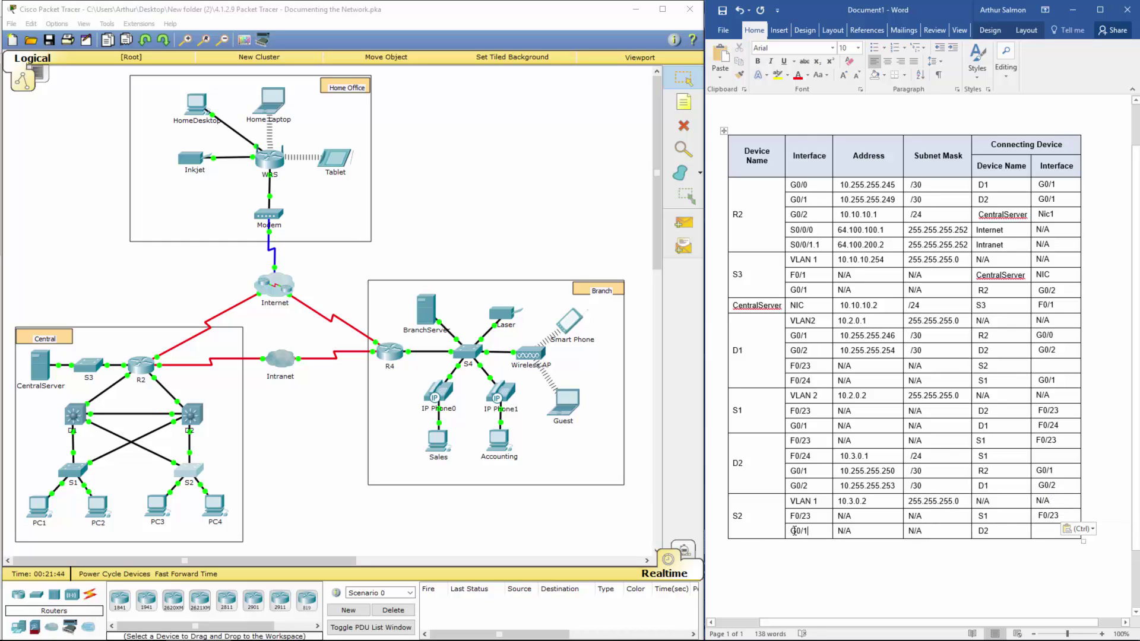
left_click_drag(802, 531, 789, 535)
key("ctrl+c")
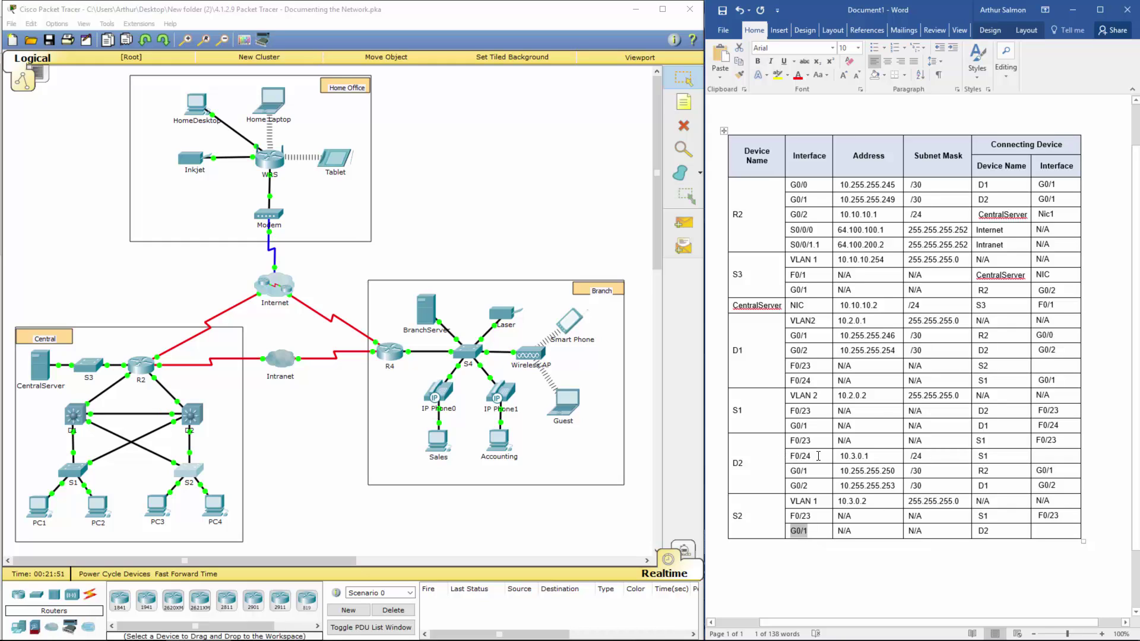
Step: Change D2 F0/24's connecting device to S2 with interface G0/1
left_click(992, 459)
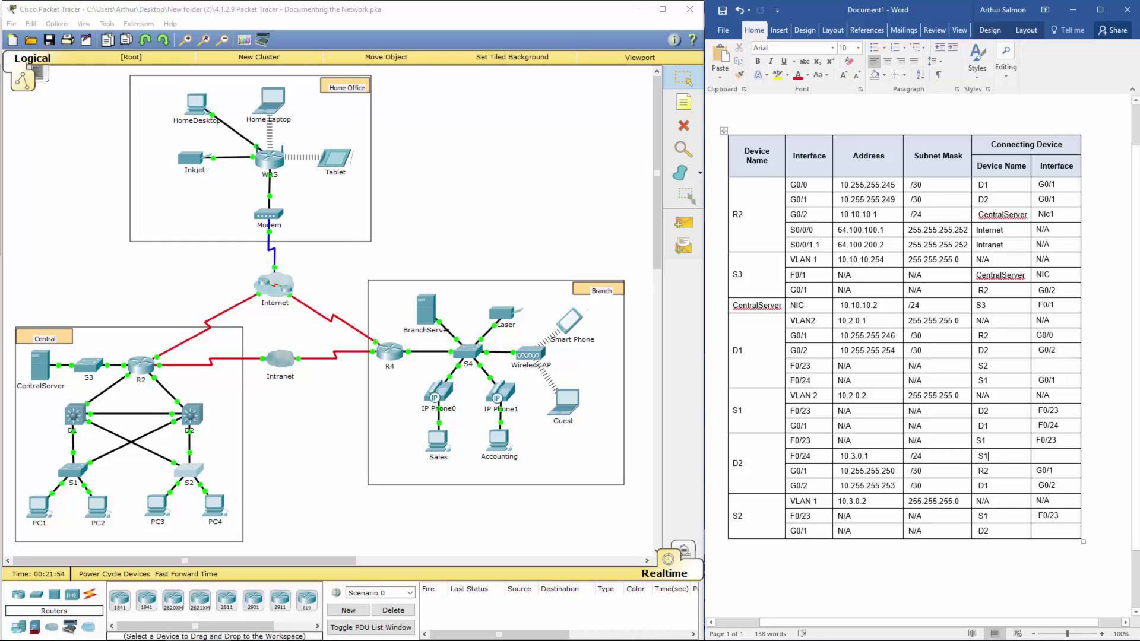
key("BackSpace")
type("2")
key("ctrl+v")
Step: Paste F0/24 as the connecting interface for S2's G0/1 row
left_click(1051, 531)
type("F")
key("BackSpace")
left_click_drag(811, 455, 789, 456)
key("ctrl+c")
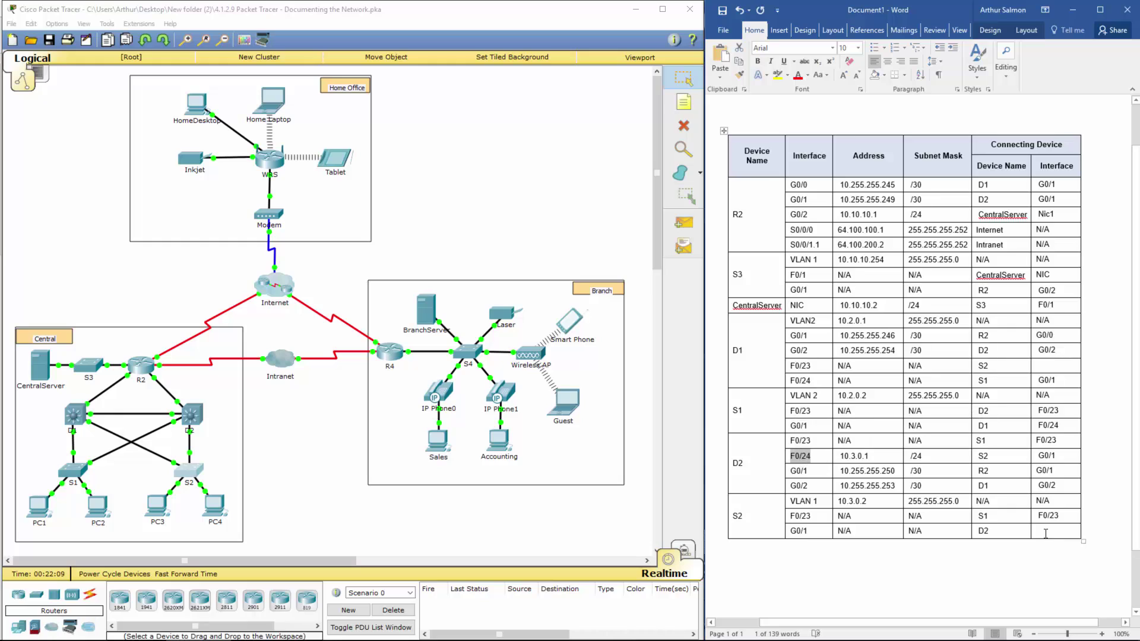
left_click(1047, 533)
key("ctrl+v")
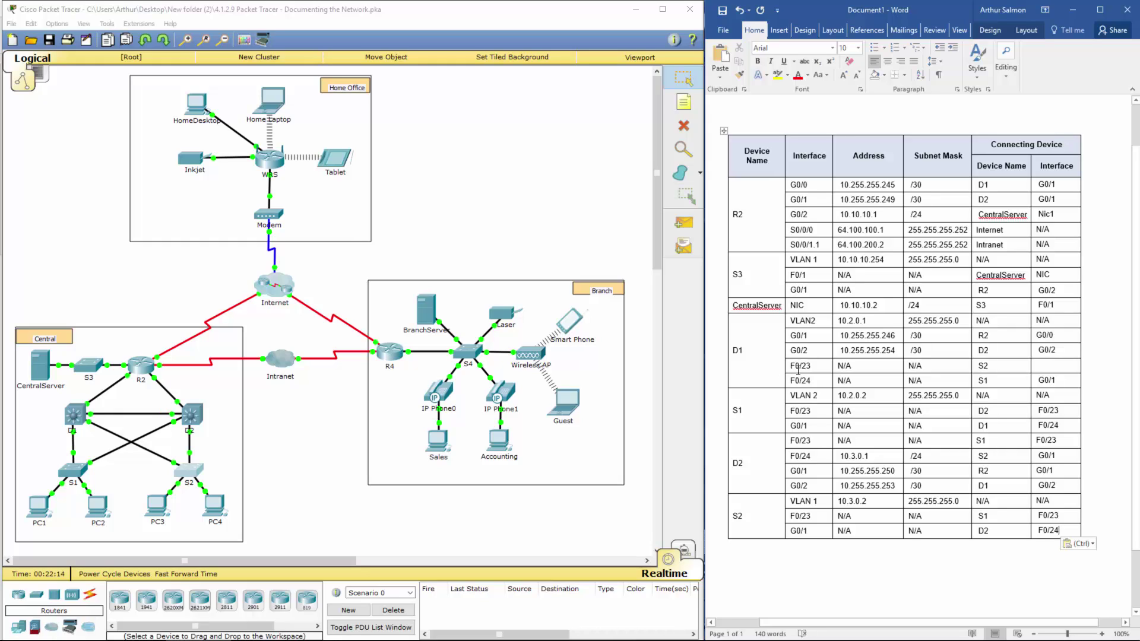
Step: Enter F0/23 as D1 F0/23's connecting interface and check the F0/23 rows
left_click(1047, 365)
type("F0/23")
left_click_drag(1062, 515, 795, 520)
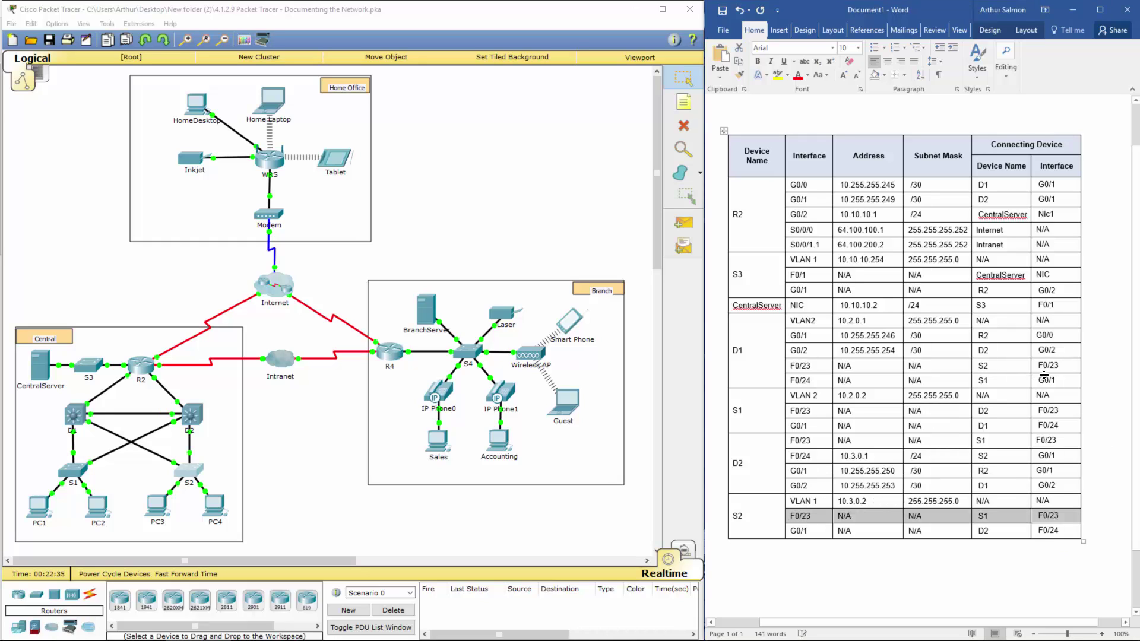
left_click_drag(1044, 367, 795, 366)
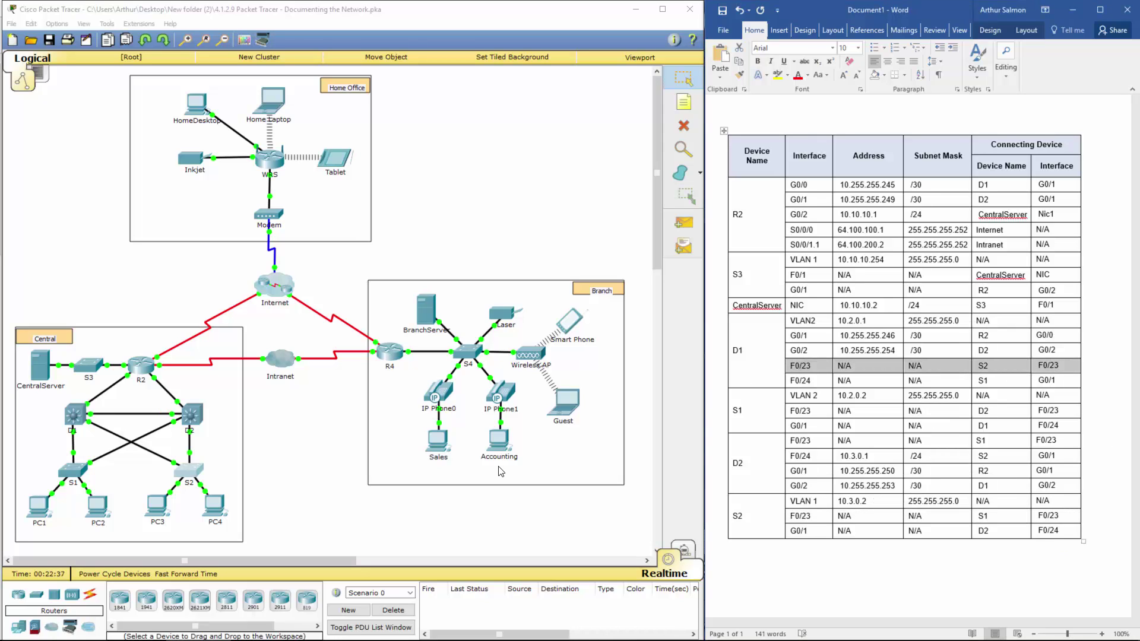